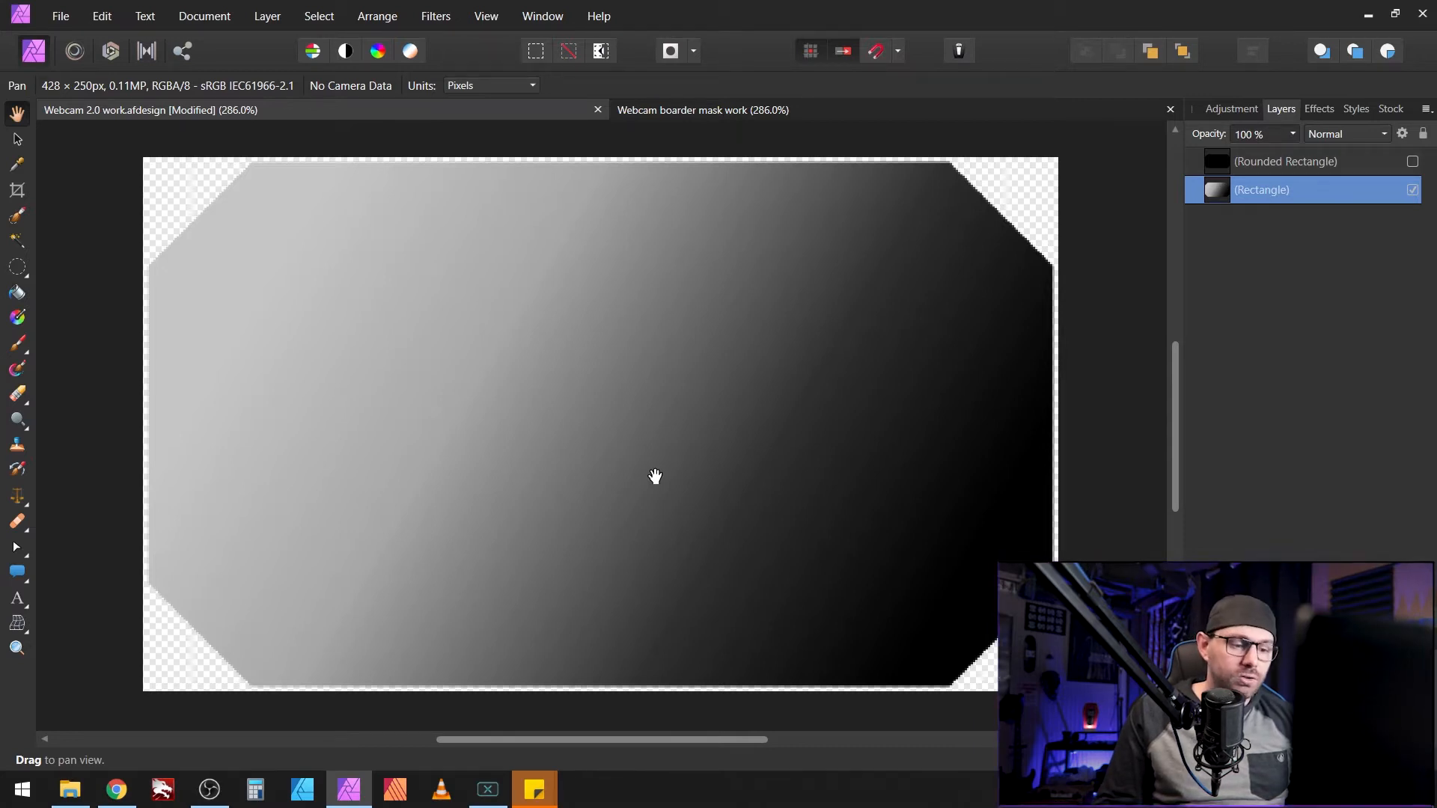
Step: Drag the Rectangle's grey-to-black gradient handles so the fill runs diagonally across the shape
key(v)
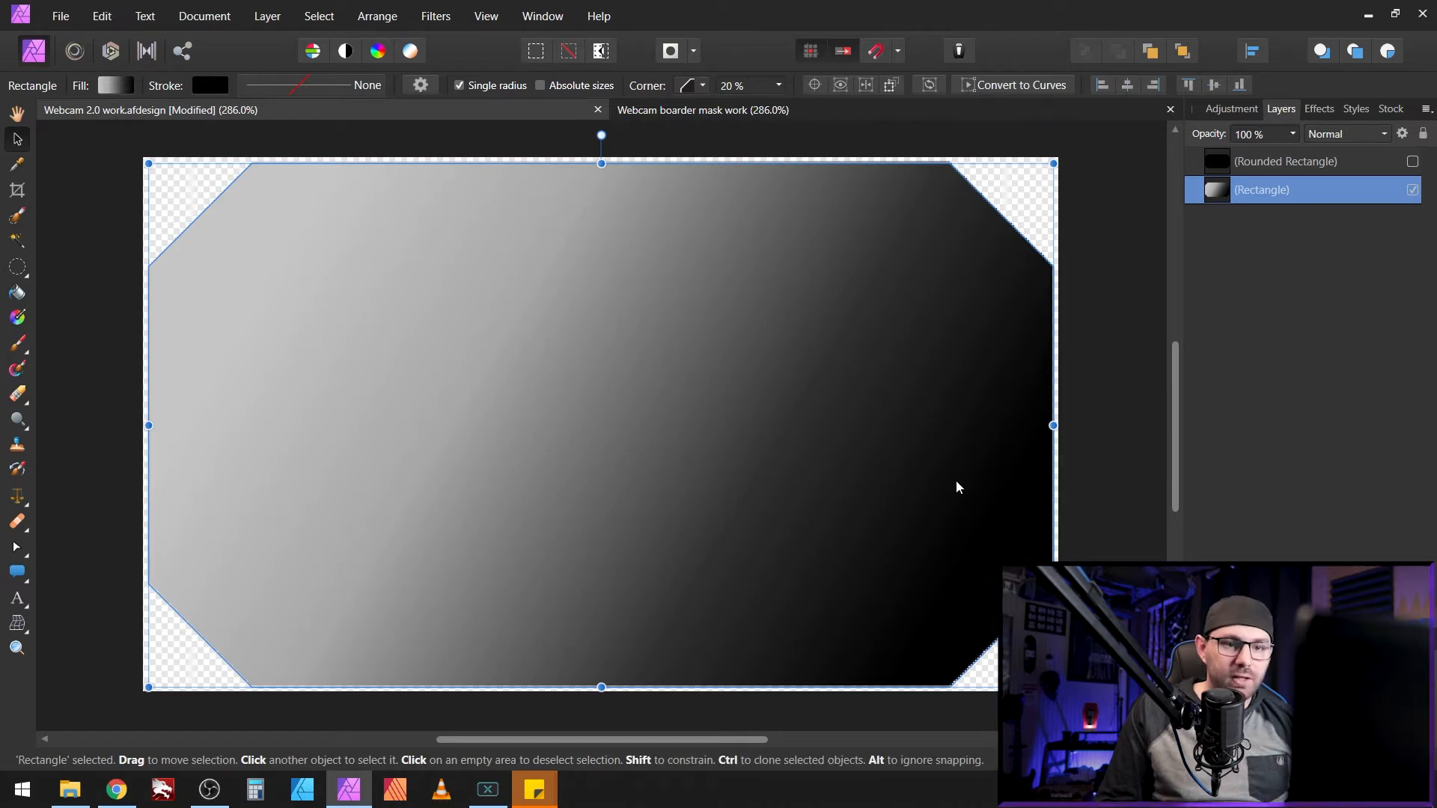
click(128, 87)
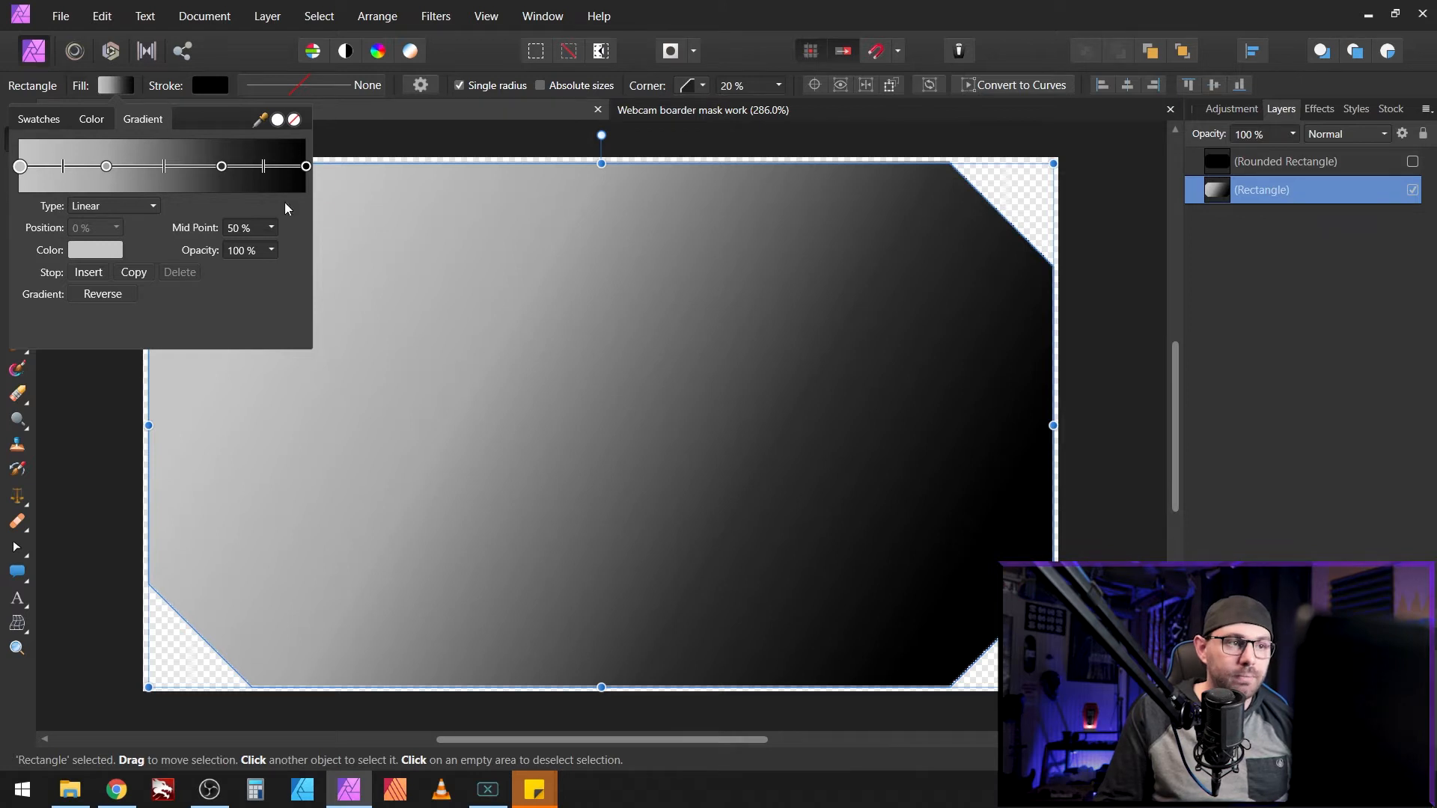
click(132, 84)
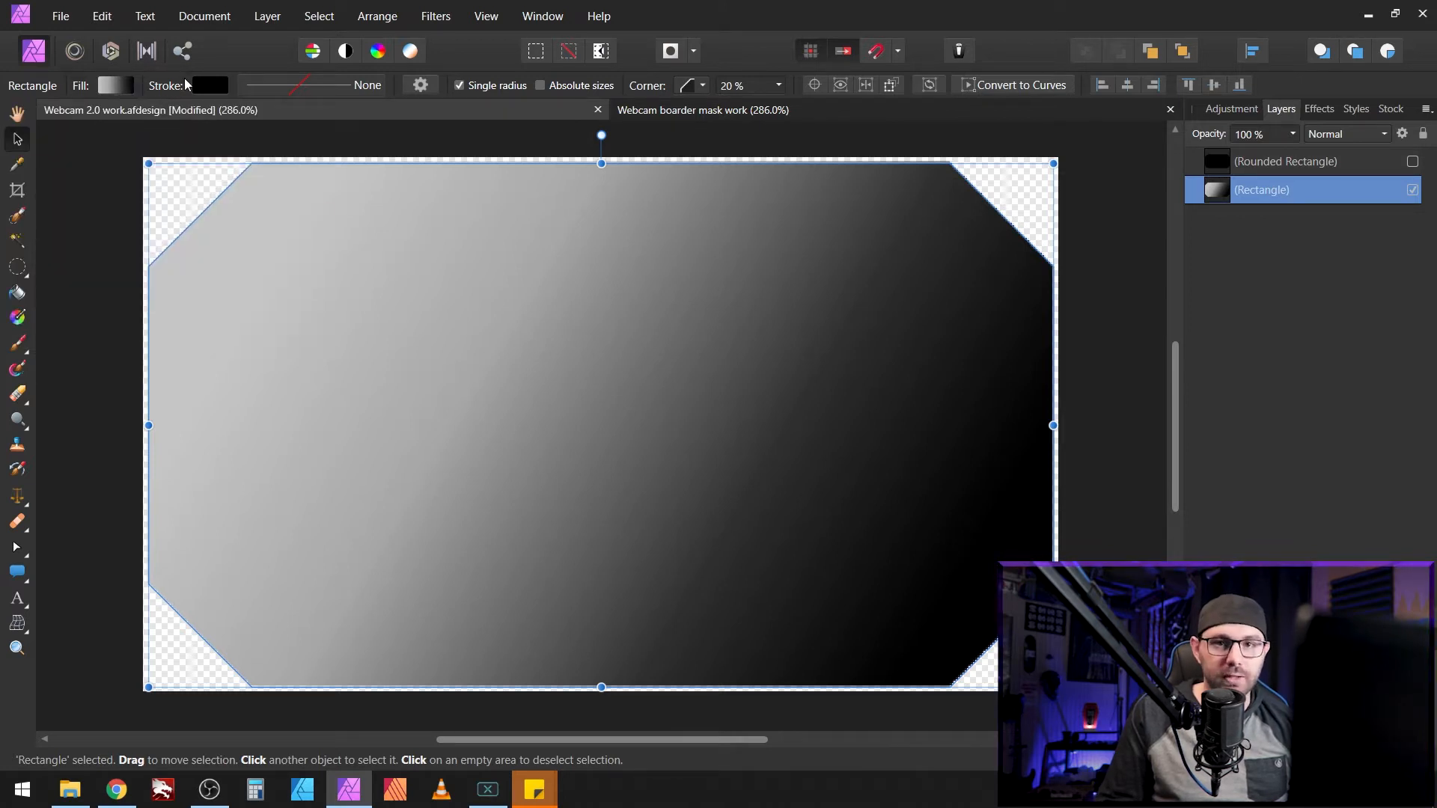
click(118, 88)
click(110, 87)
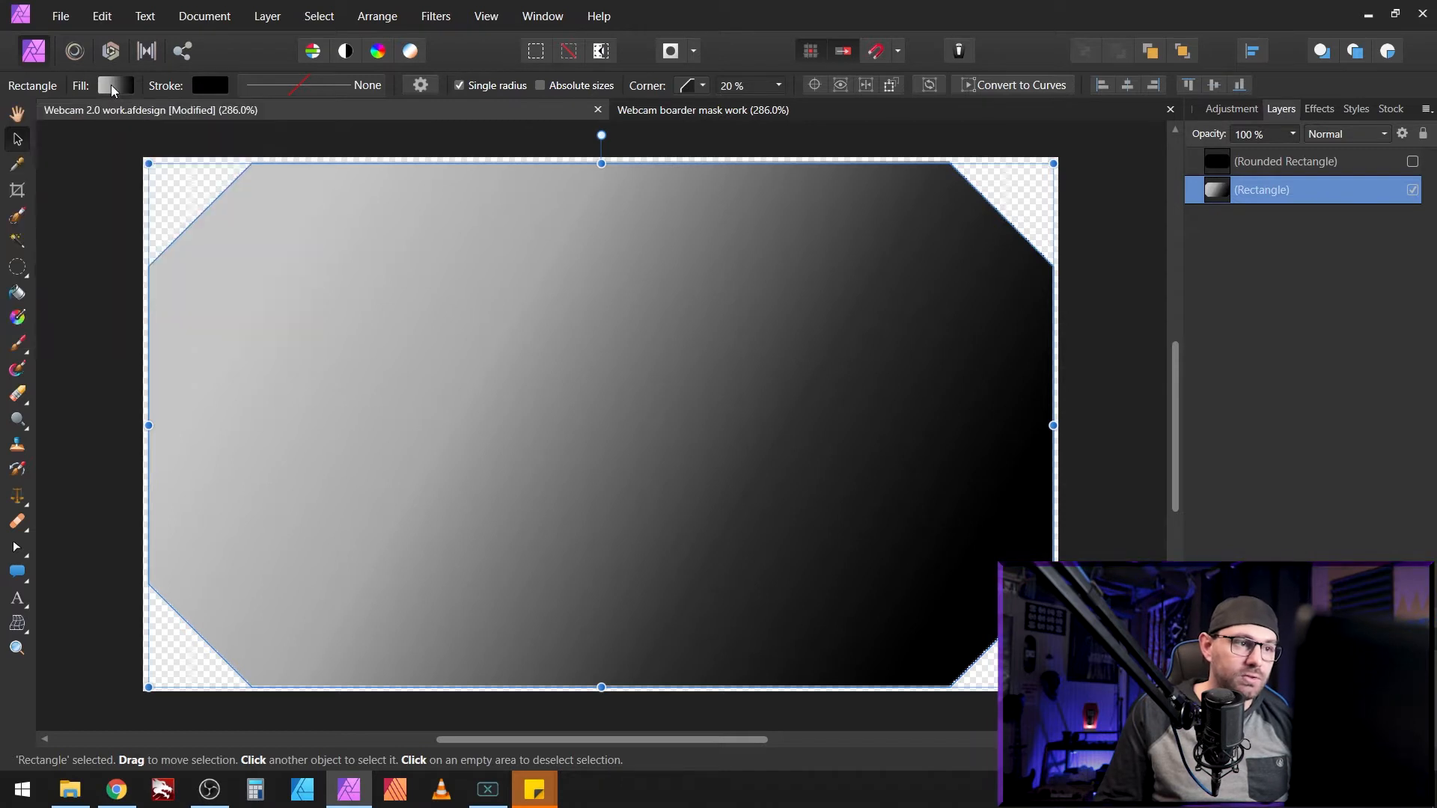
click(17, 317)
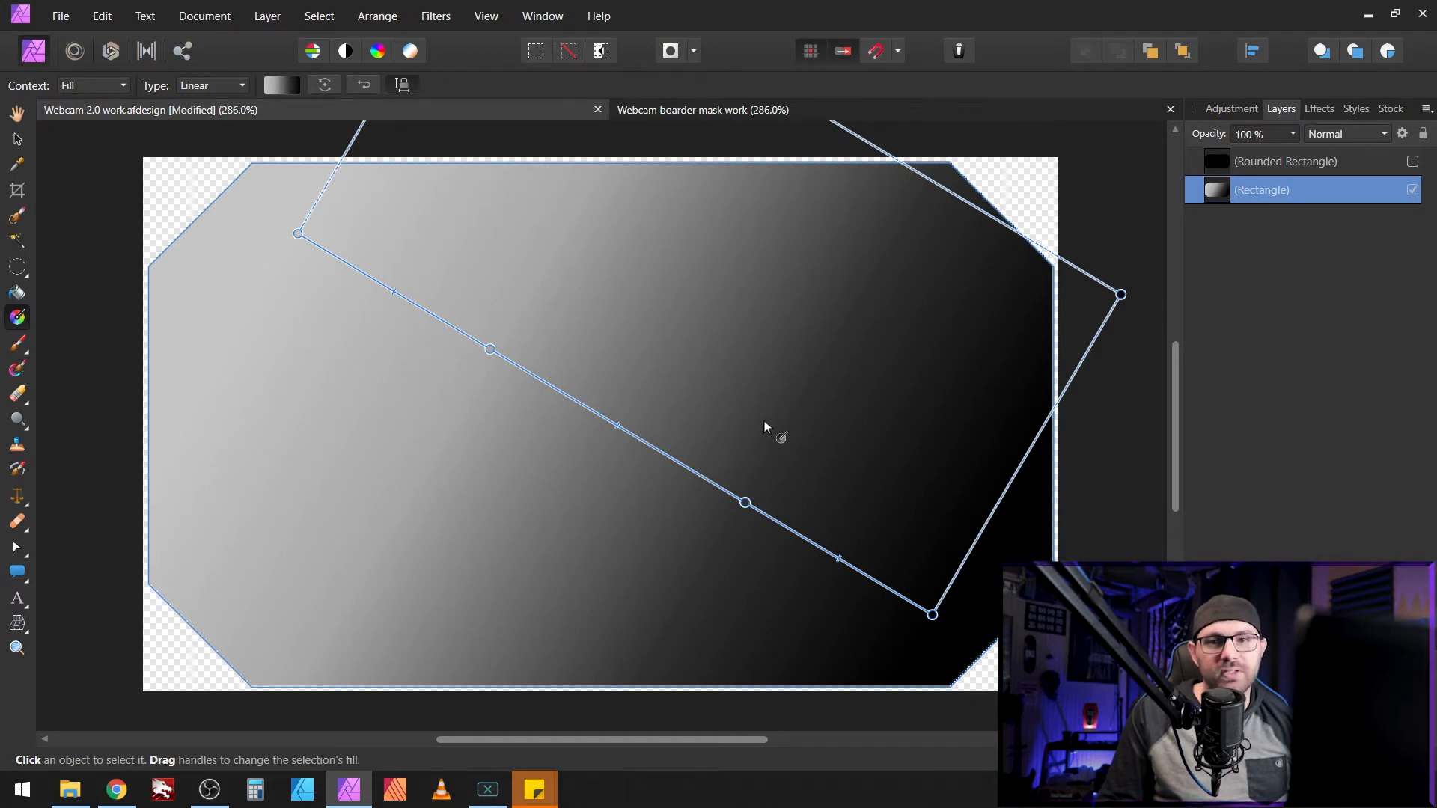
key(v)
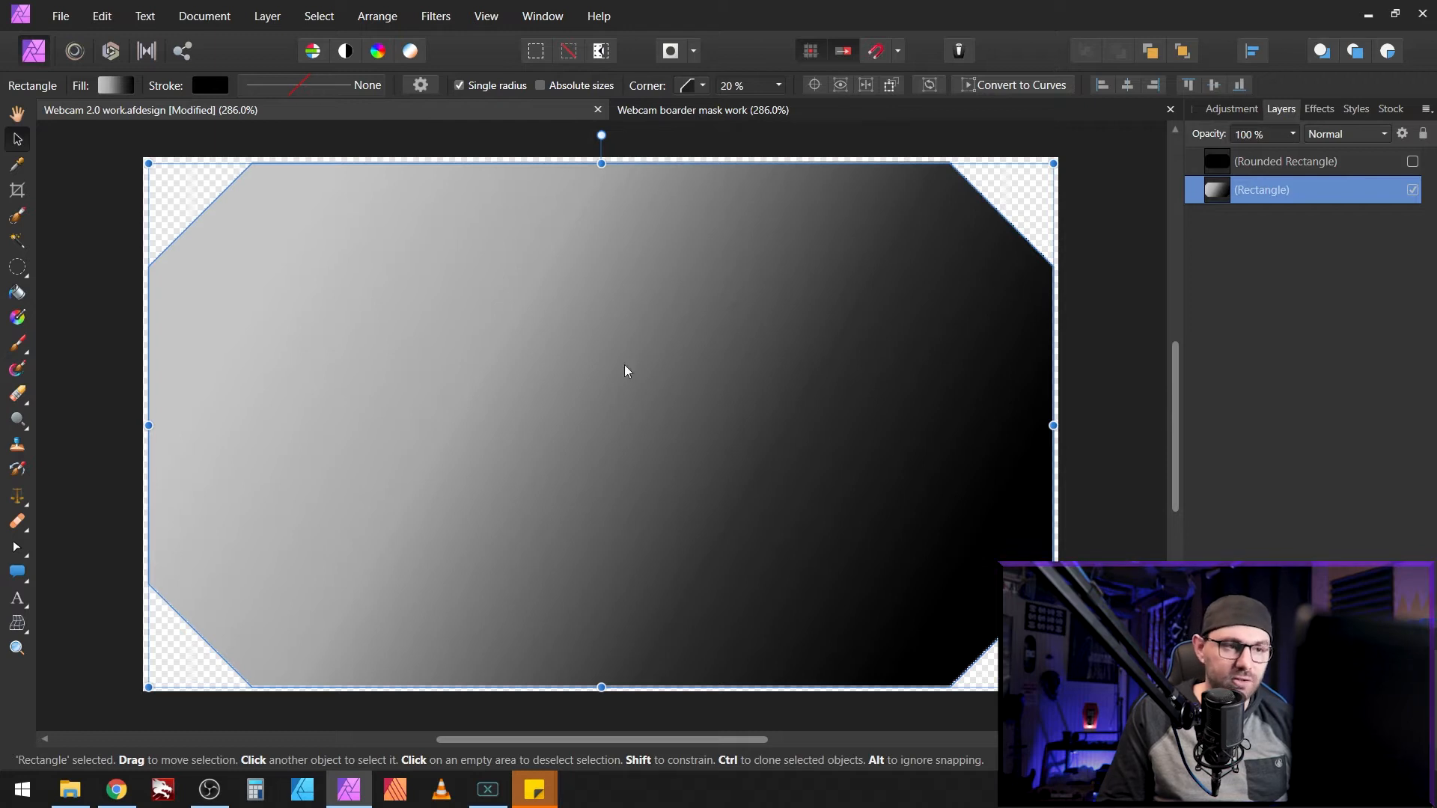
Step: Make the Rounded Rectangle layer visible and align the gradient Rectangle to Center and Middle
click(1327, 163)
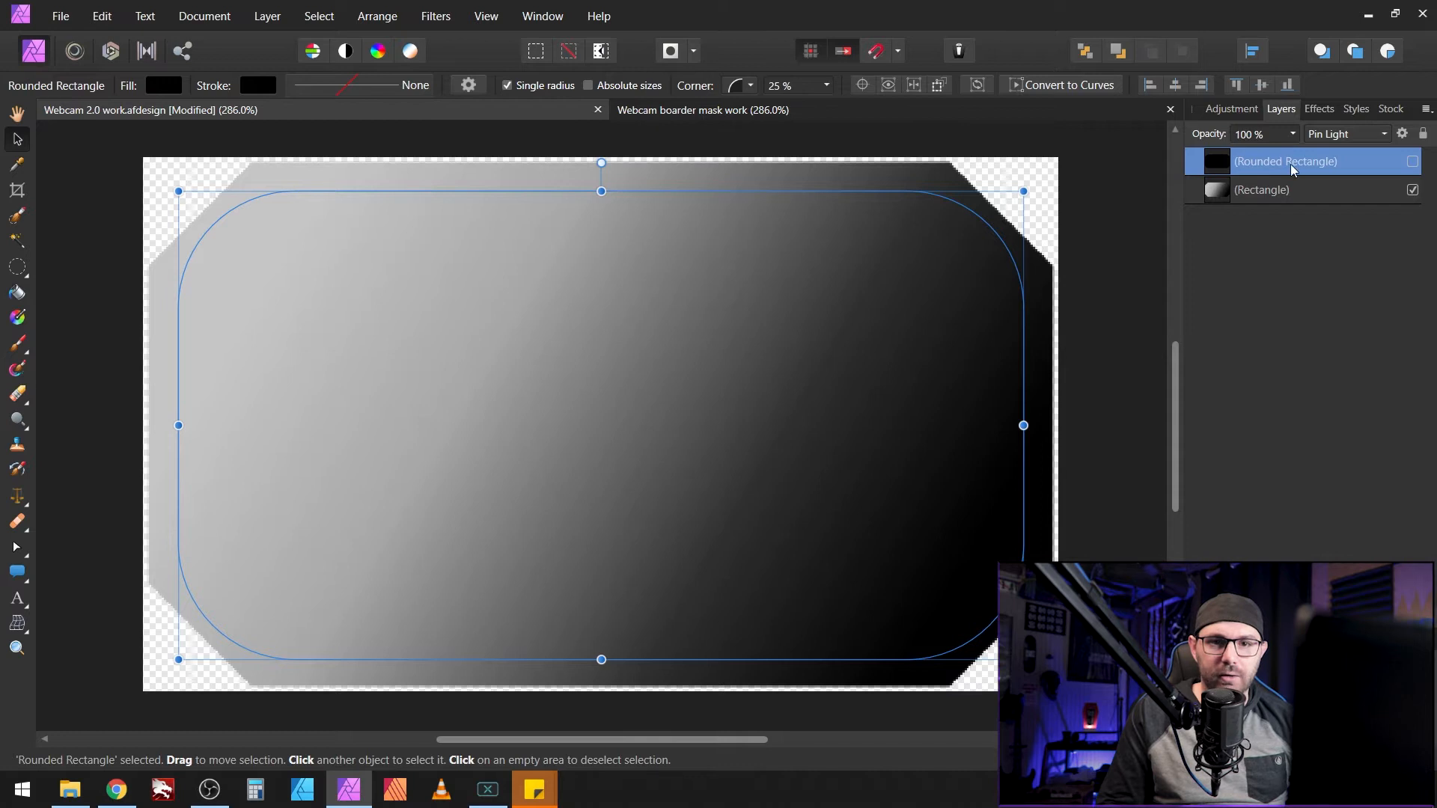
click(1413, 163)
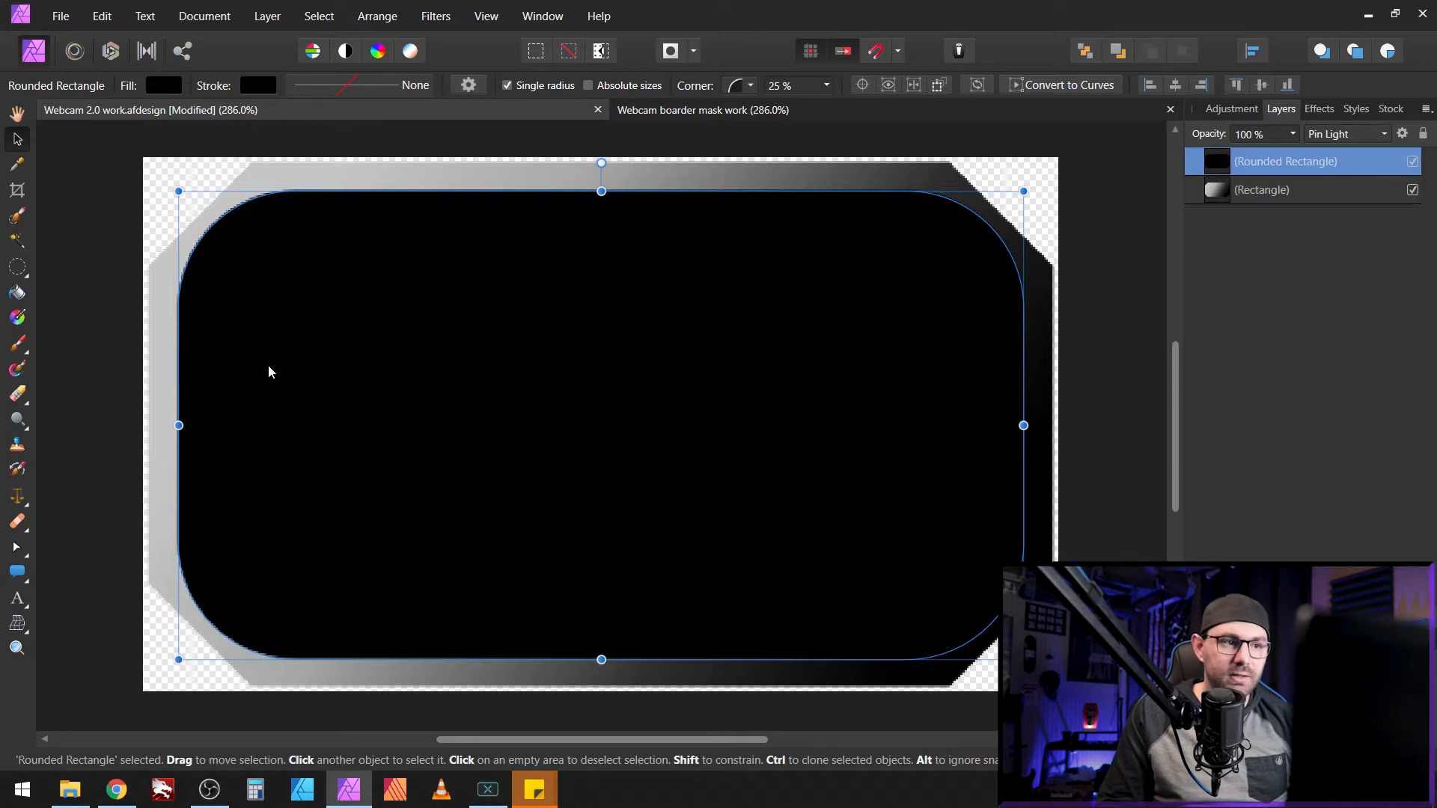
click(931, 178)
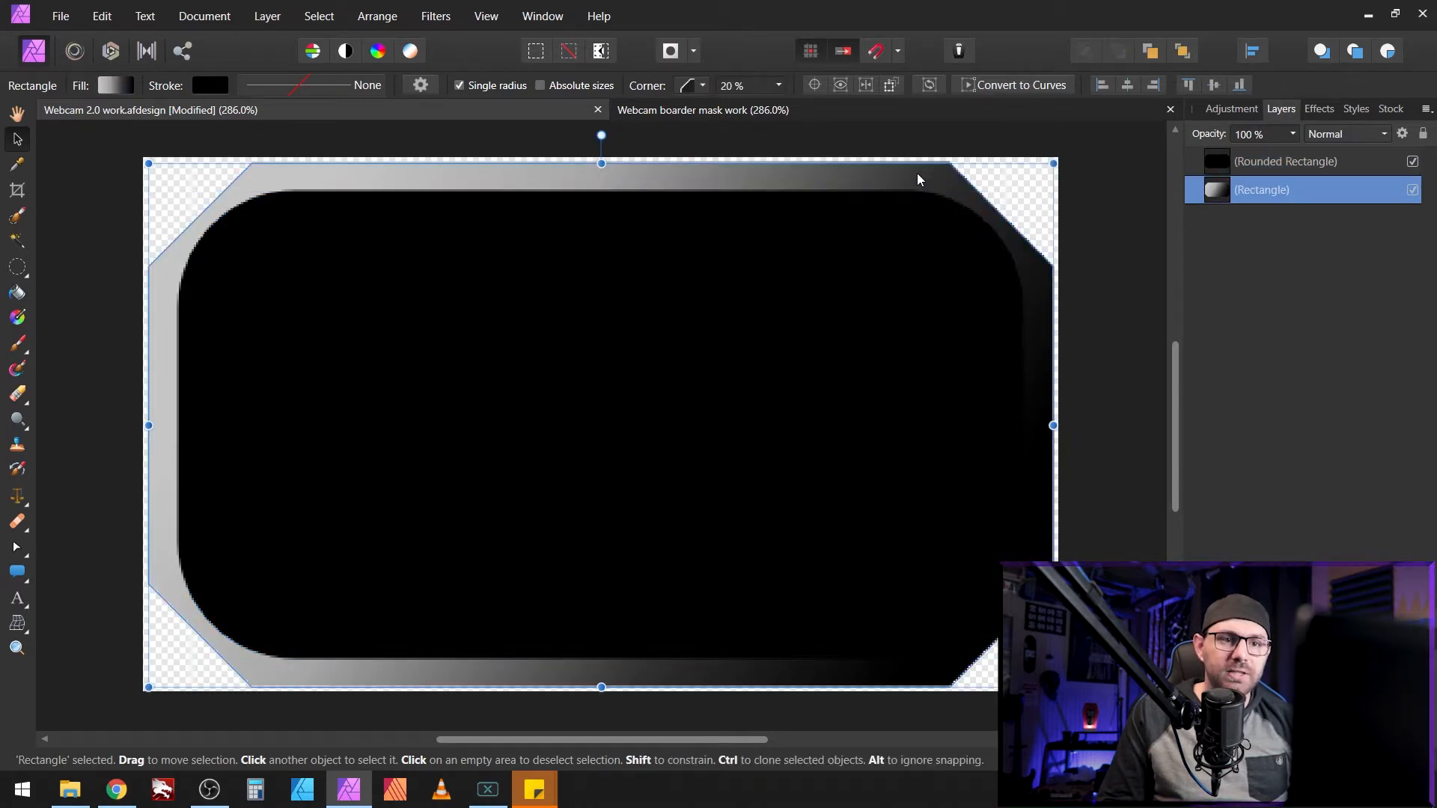
right_click(913, 183)
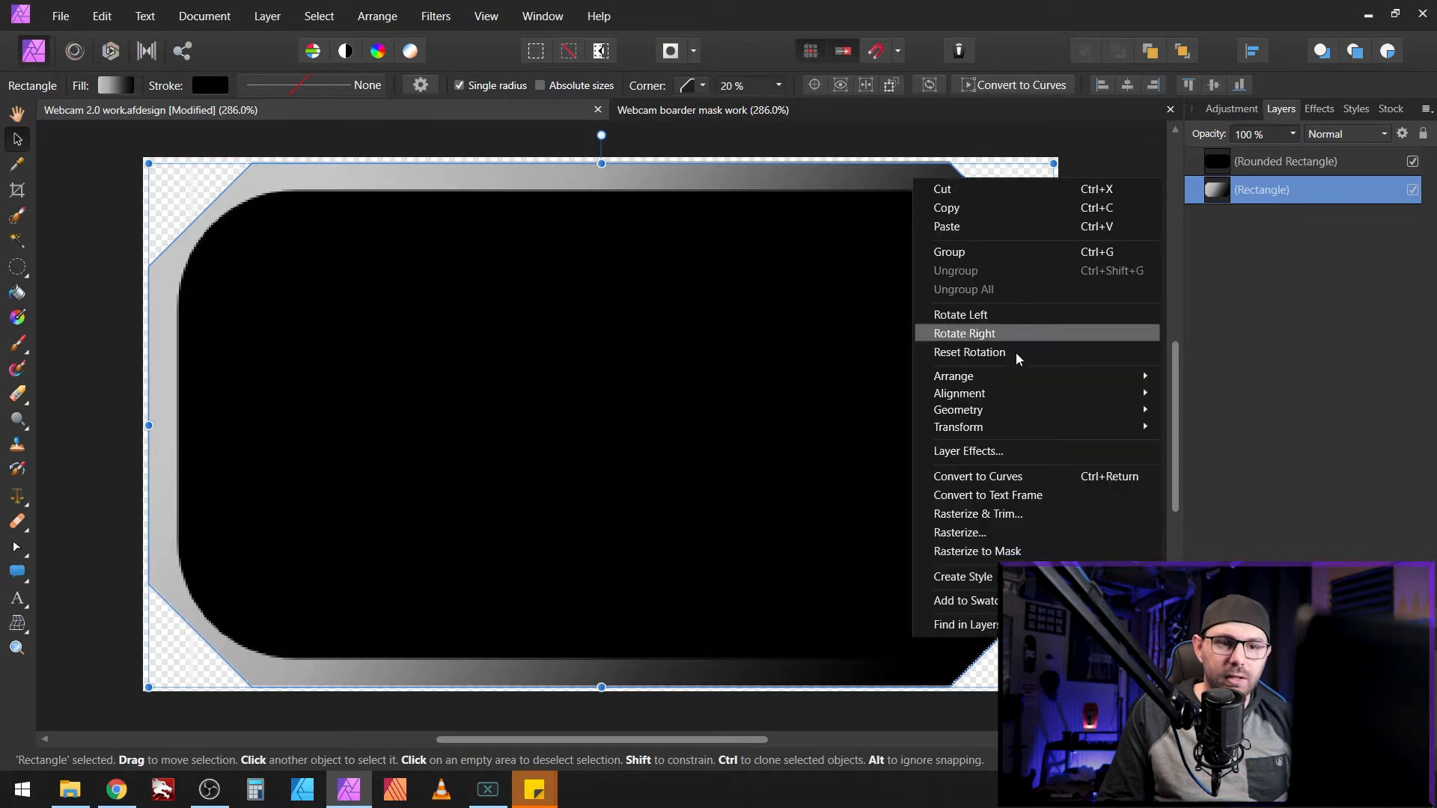
mouse_move(1012, 427)
mouse_move(1058, 392)
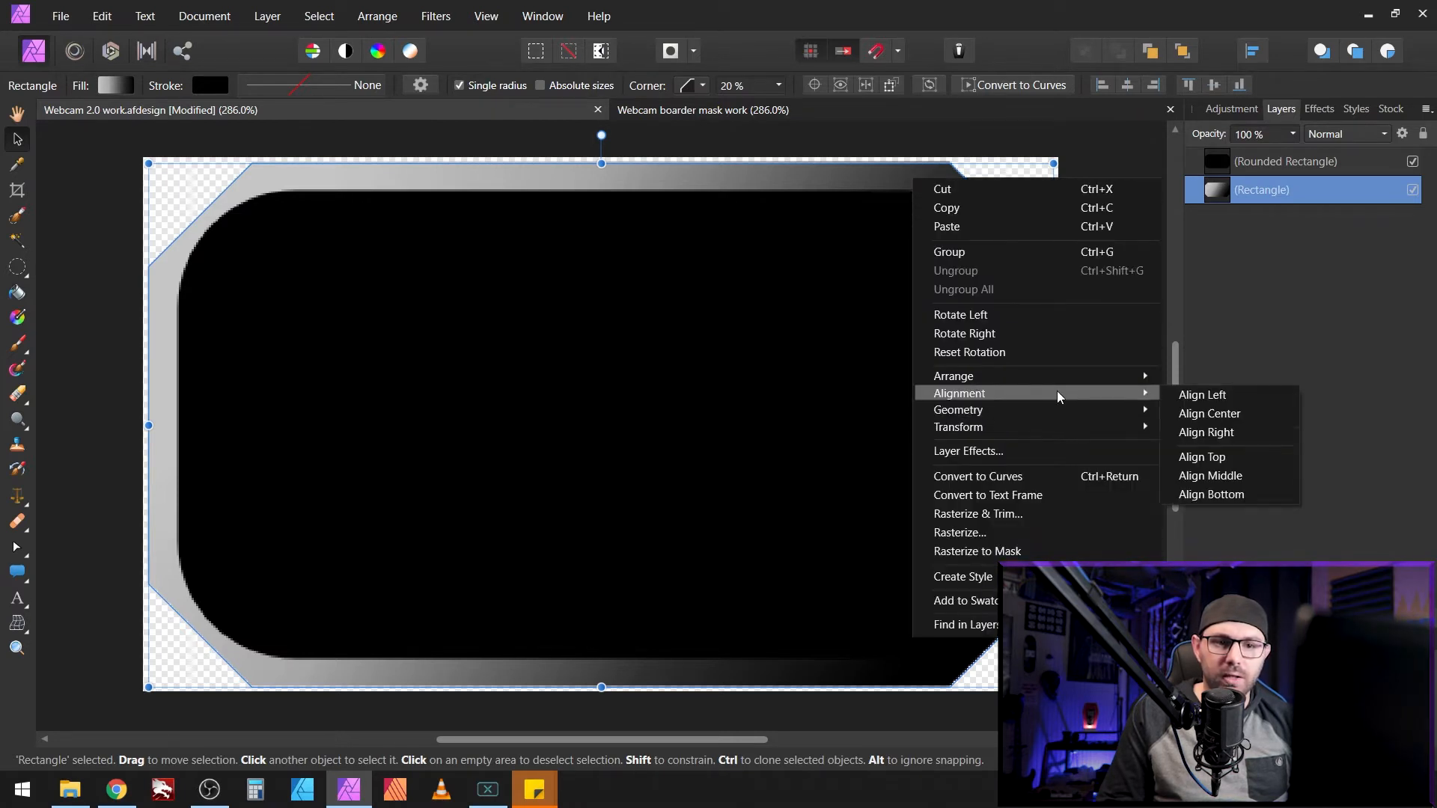
click(1225, 420)
right_click(841, 181)
mouse_move(973, 392)
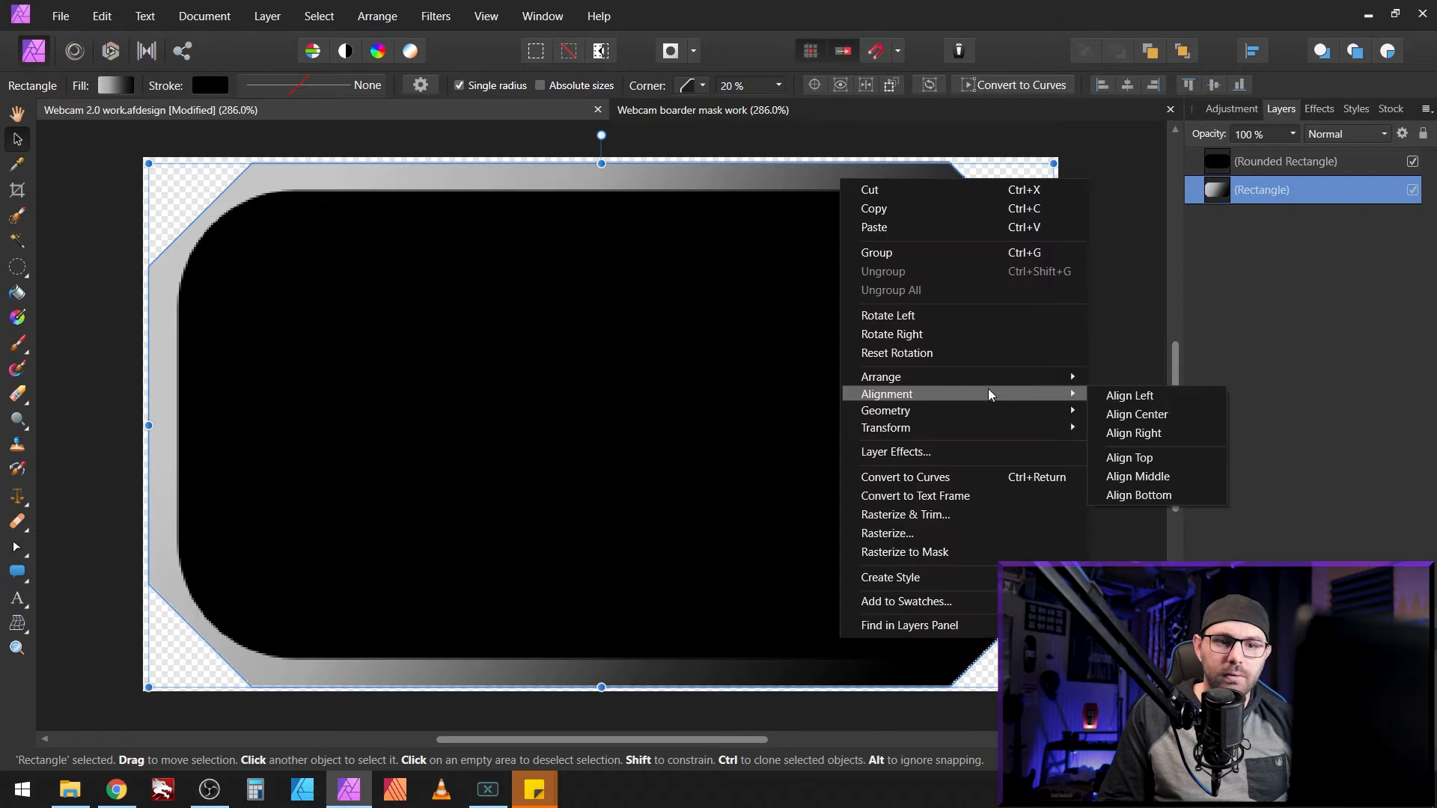
click(1152, 481)
click(892, 223)
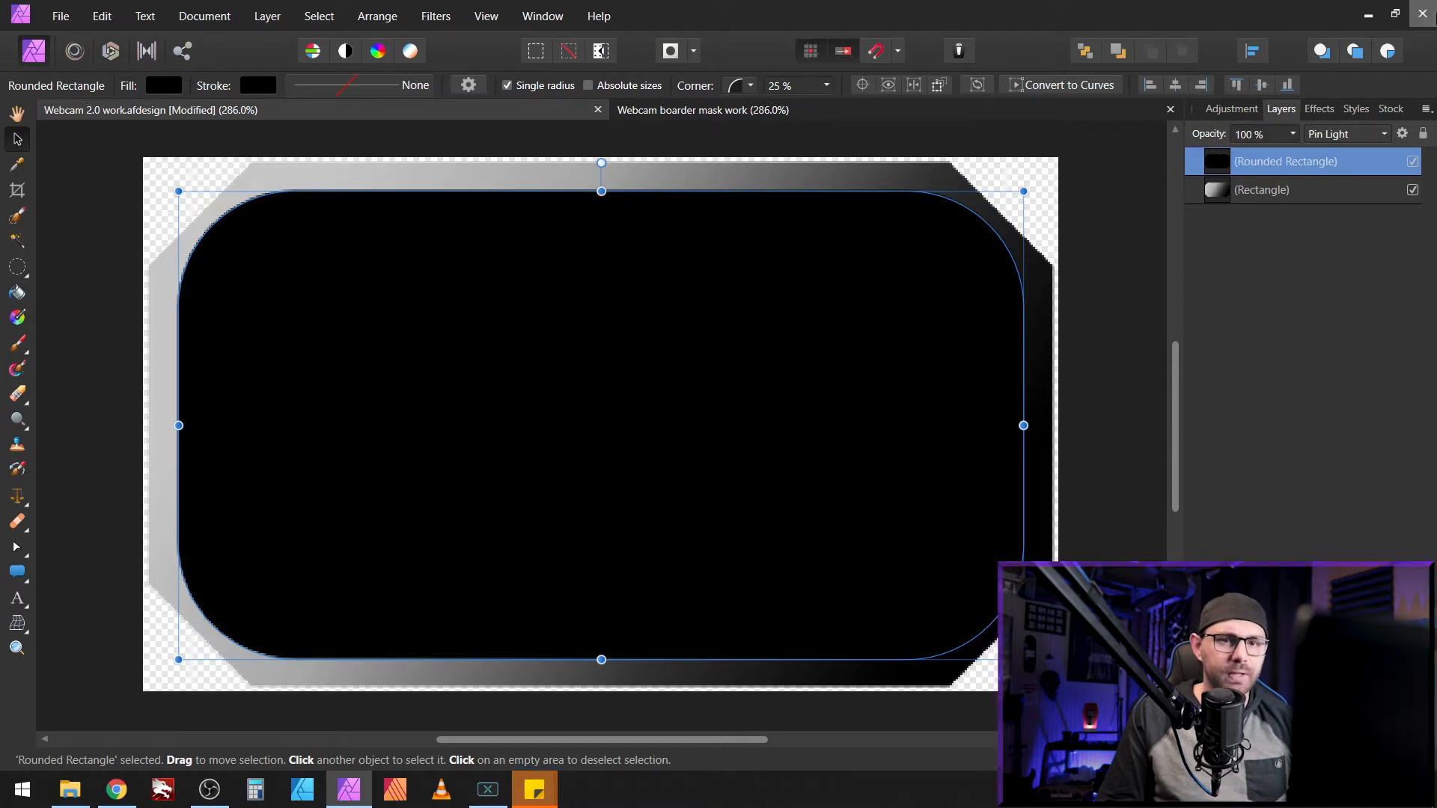
Step: Change the Rounded Rectangle layer's blend mode from Pin Light to Erase
click(1345, 134)
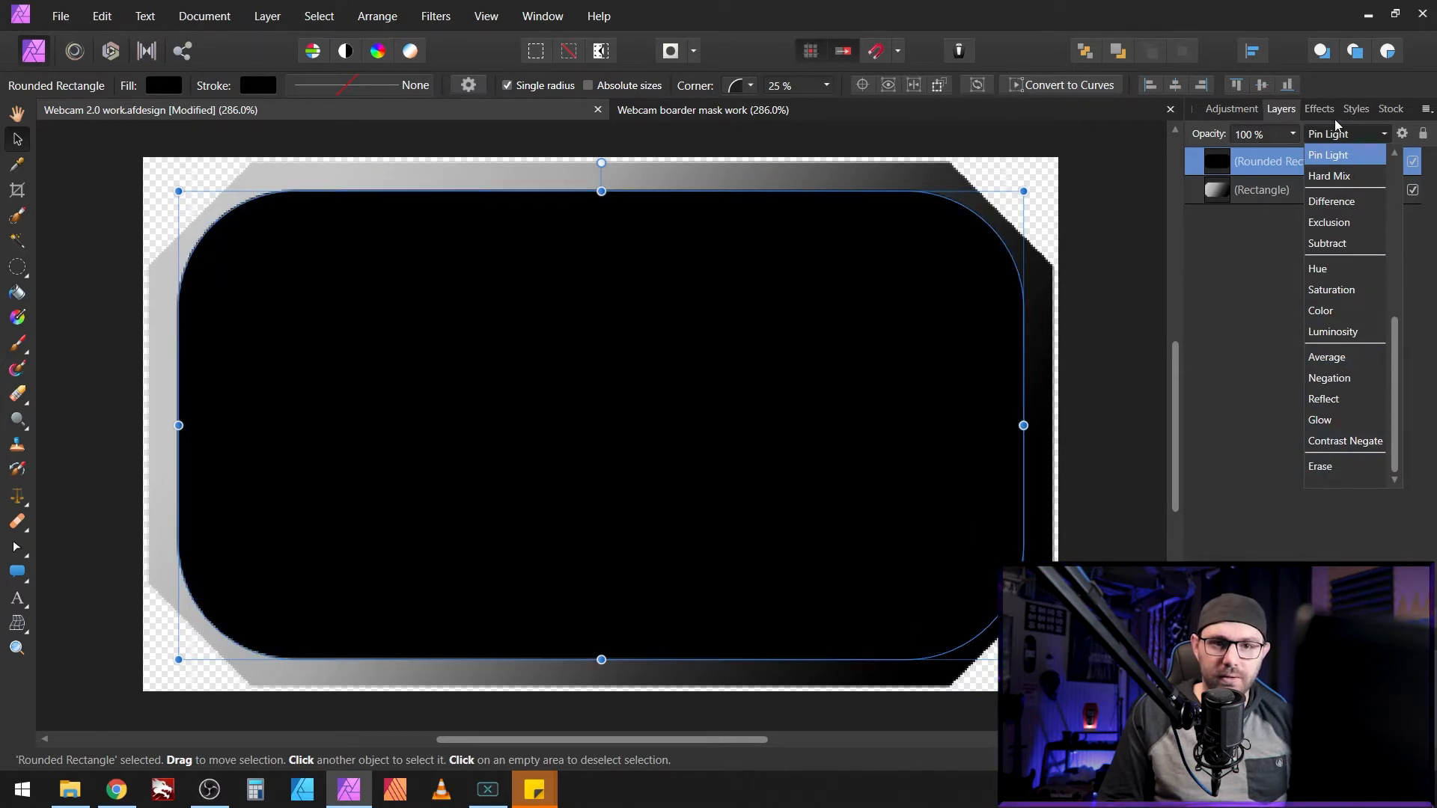
click(1331, 155)
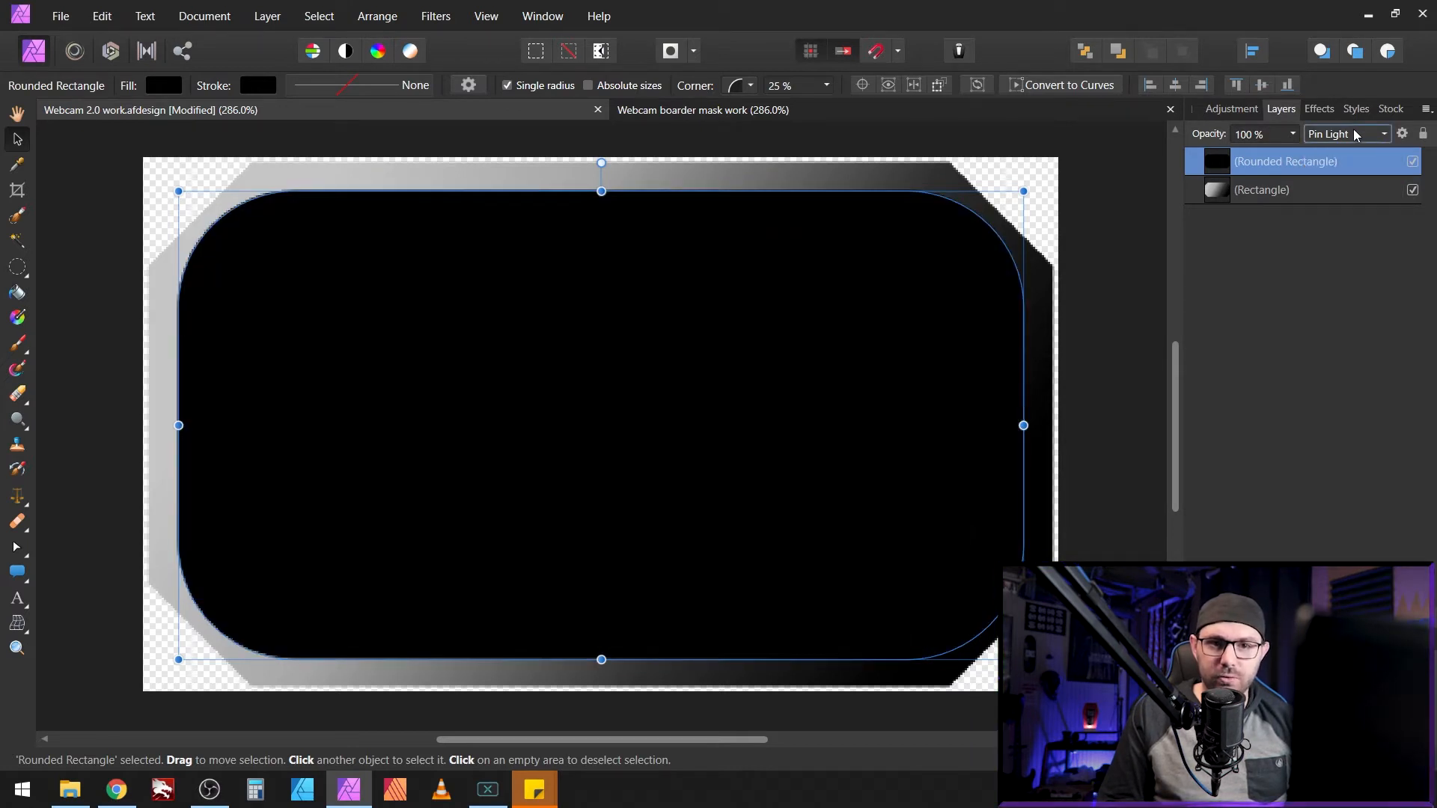
click(1356, 132)
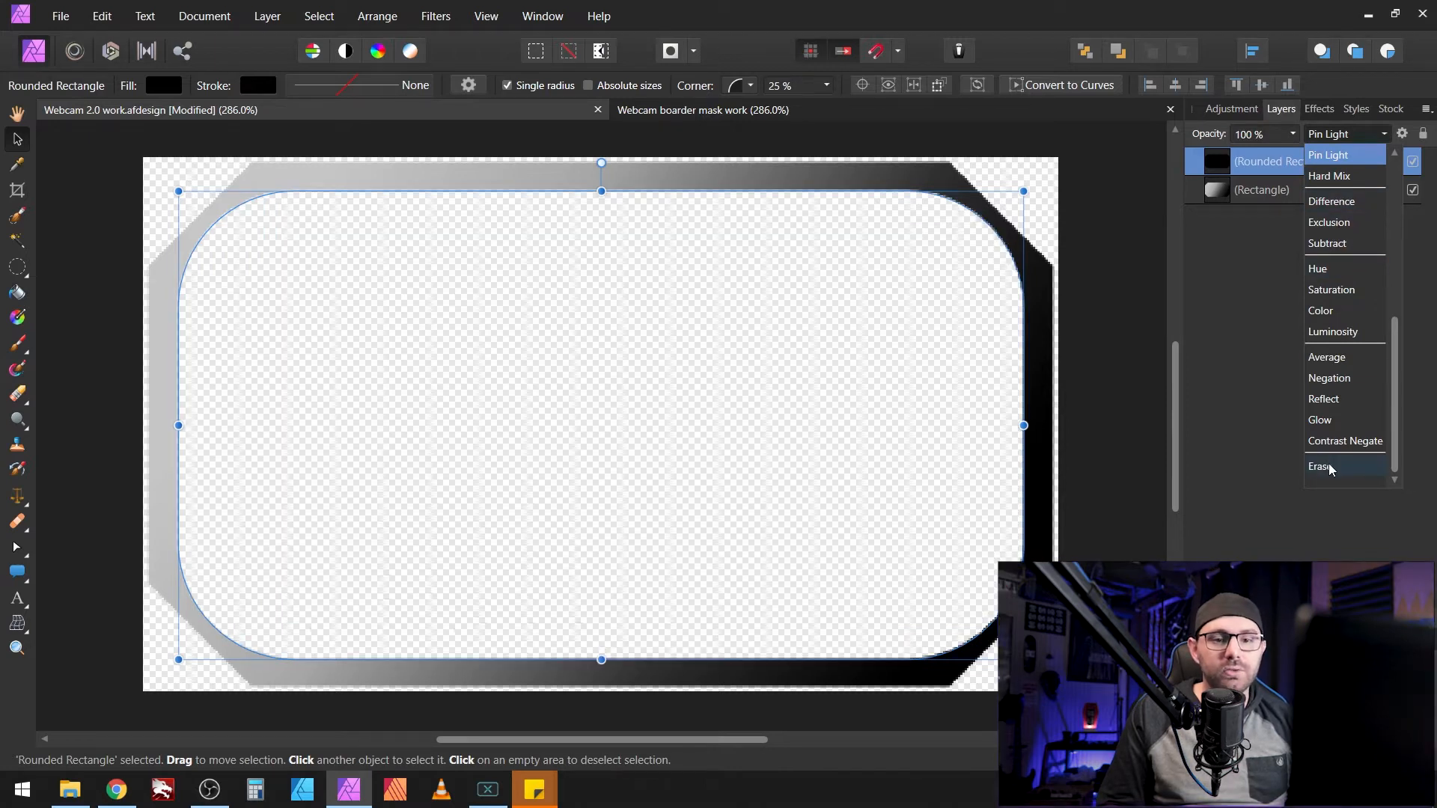
click(1322, 467)
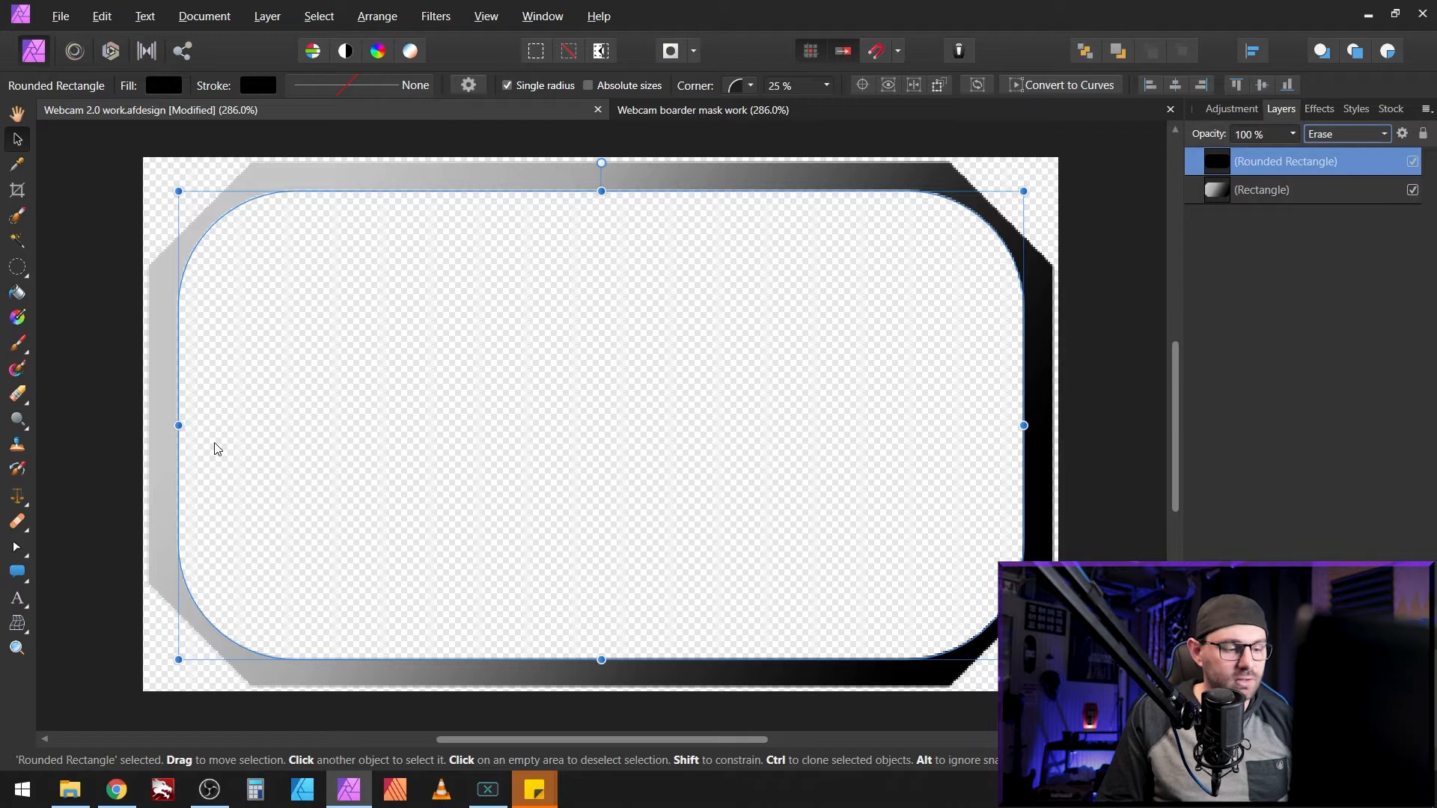
Step: Open Export Settings with Ctrl+Alt+Shift+S
key(ctrl)
key(alt)
key(shift)
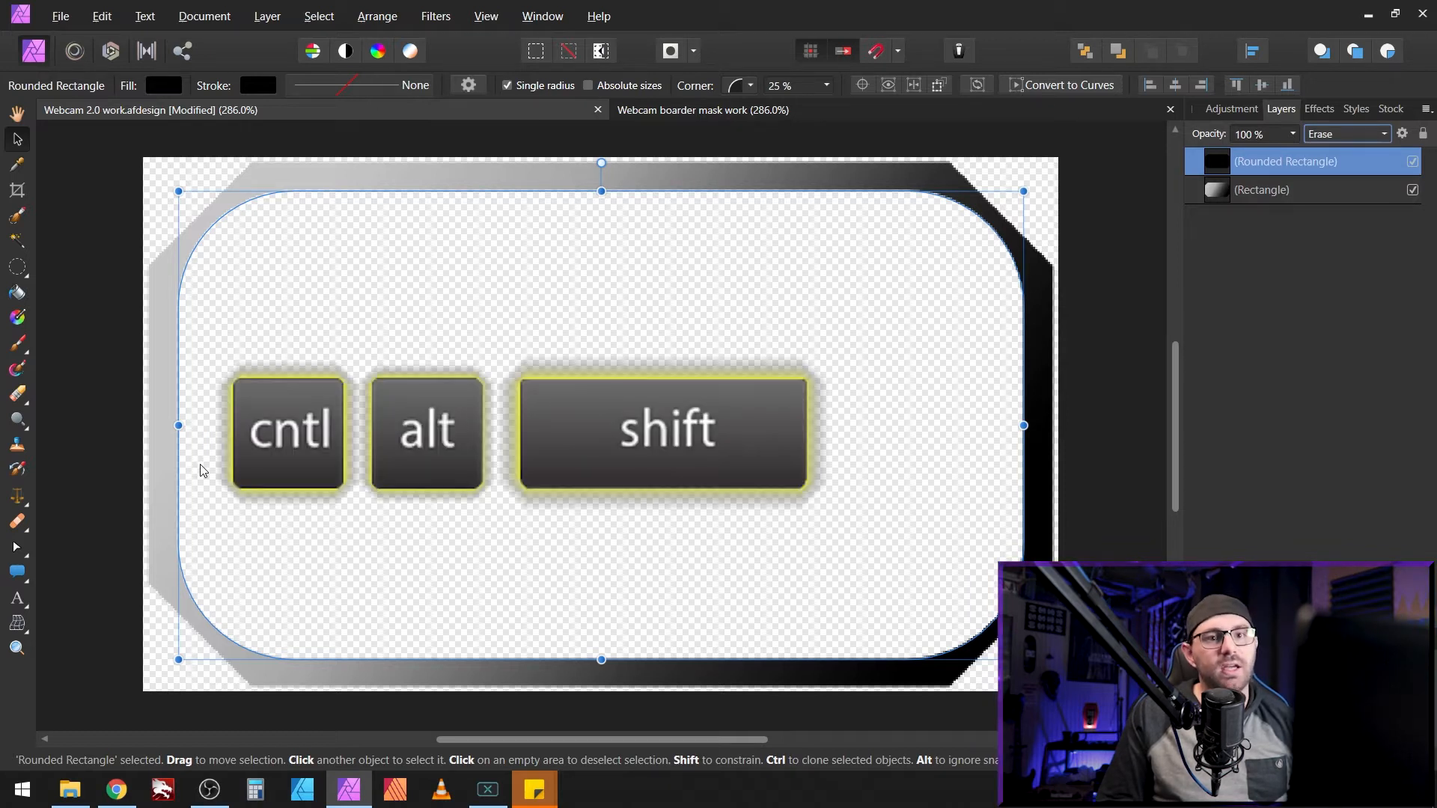
key(ctrl+alt+shift+s)
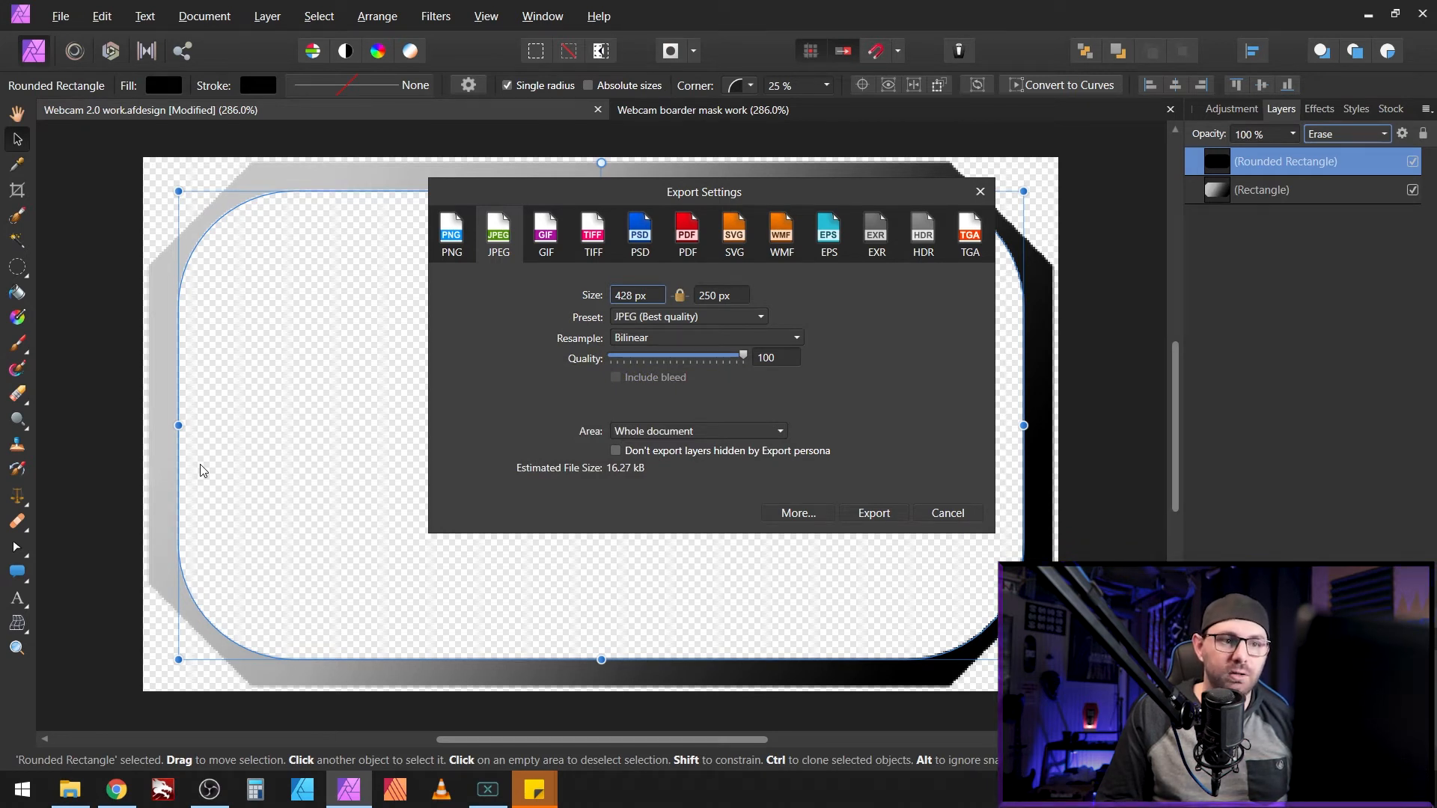
Step: Export the bevelled frame as a PNG, then return the Rounded Rectangle's blend mode to Pin Light
click(458, 243)
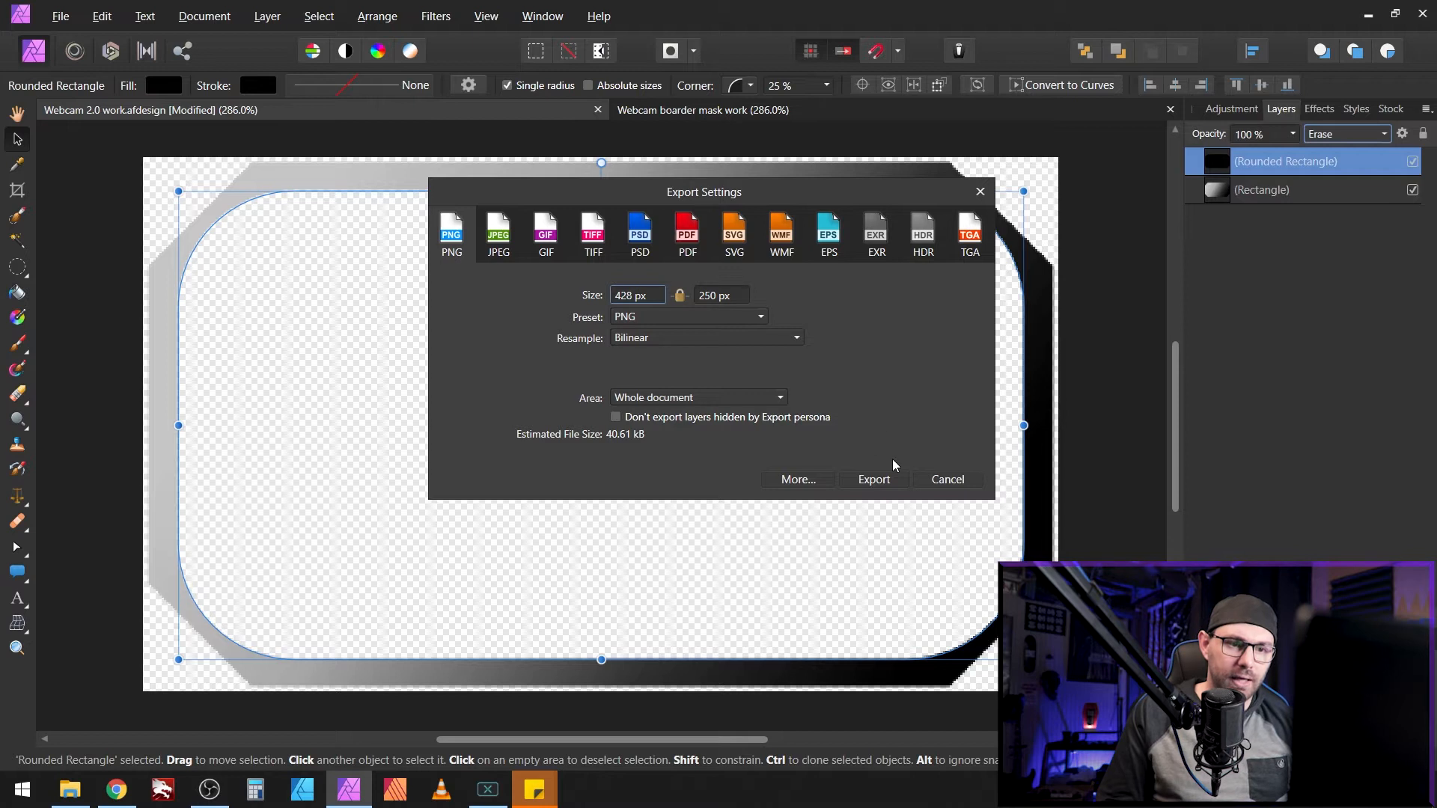
click(970, 480)
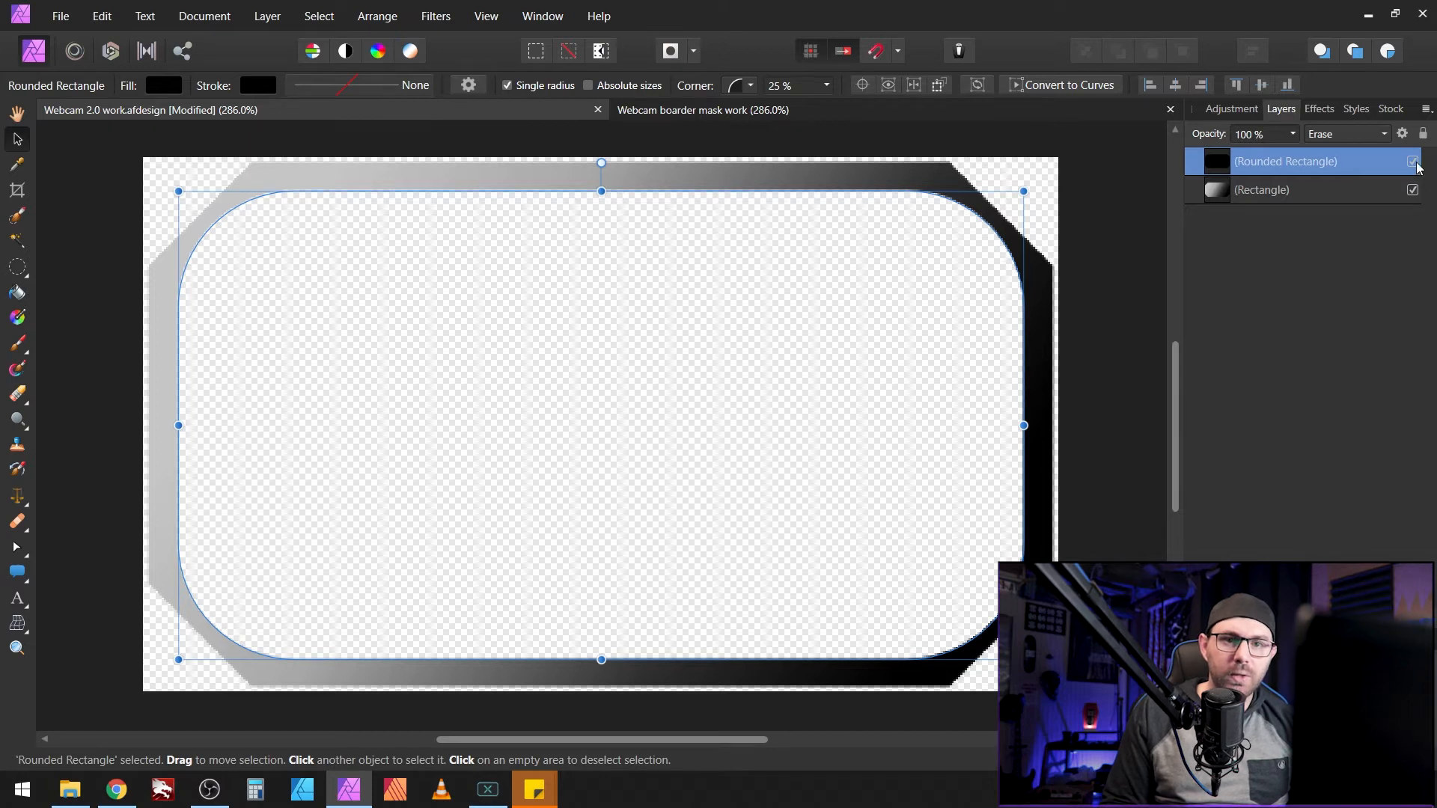
click(1383, 134)
click(1372, 152)
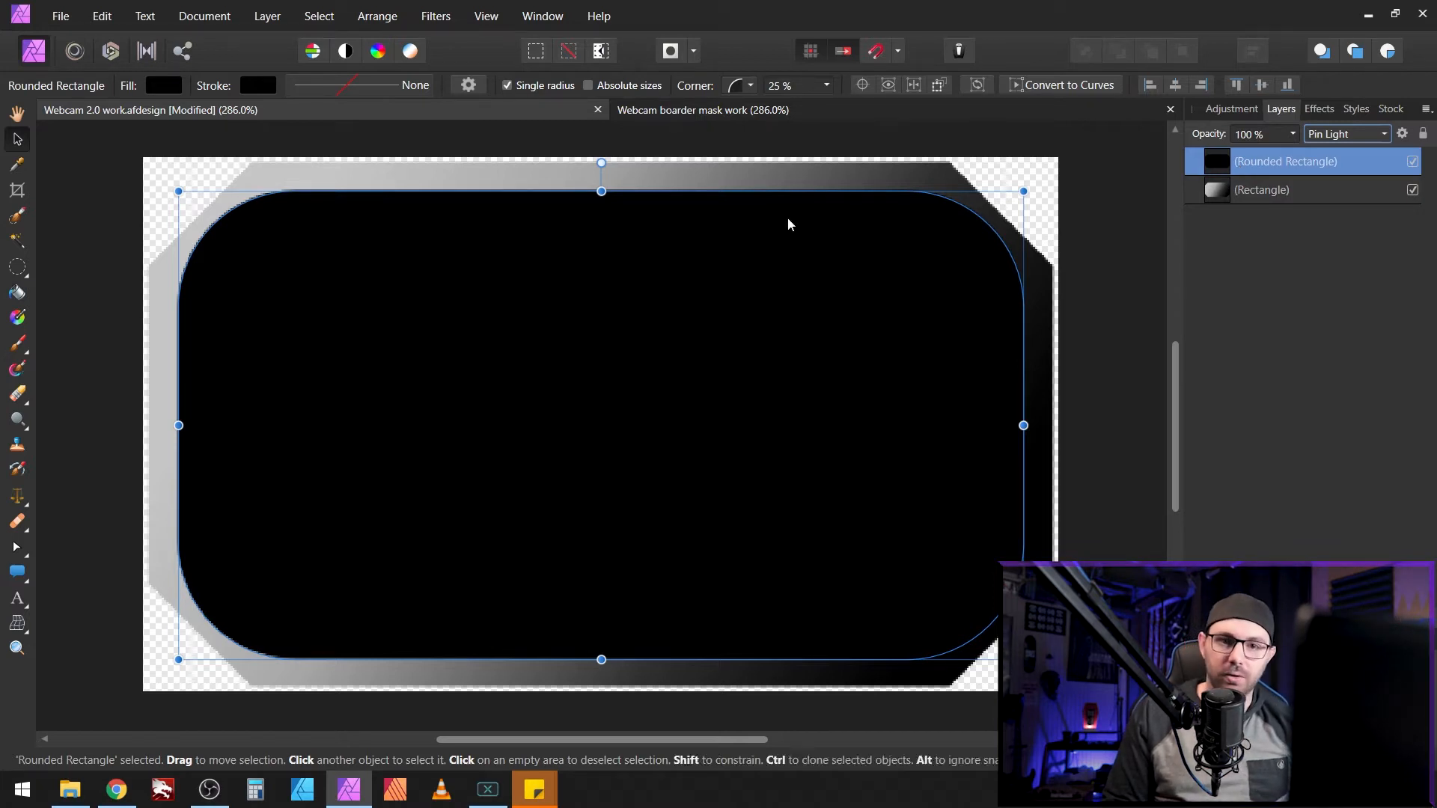
Step: Copy the Rounded Rectangle layer and switch to the Webcam boarder mask work document
right_click(1293, 165)
click(1212, 204)
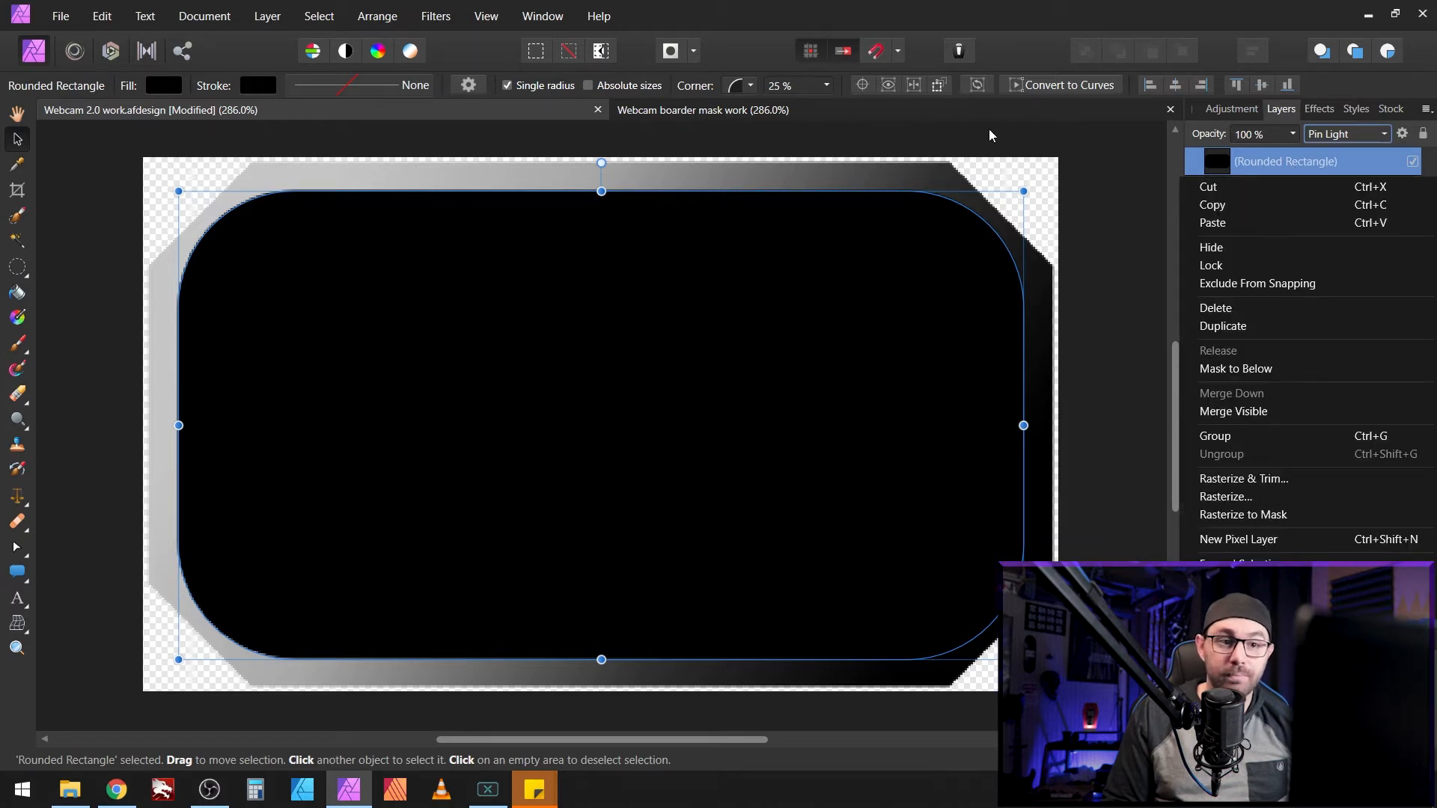
click(971, 115)
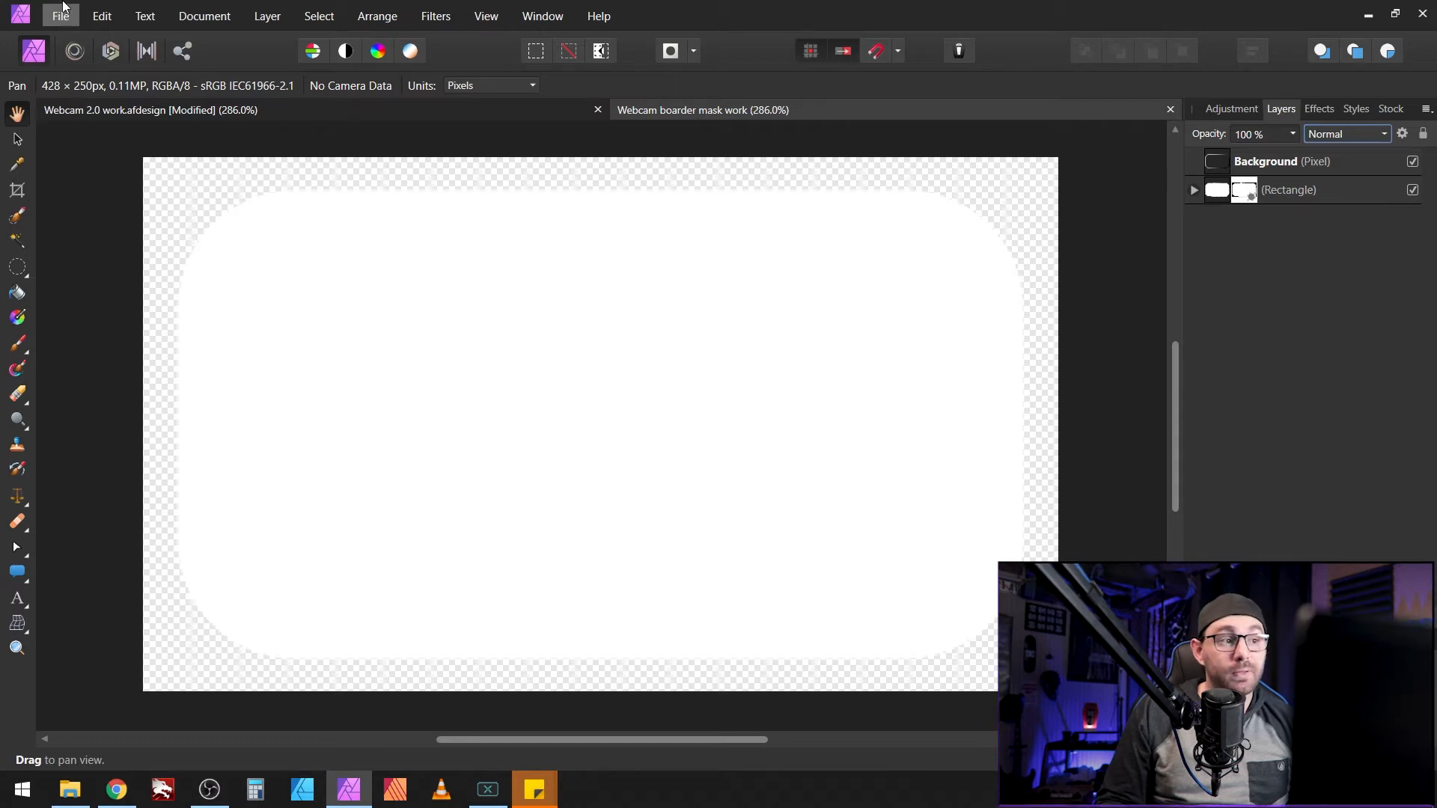
Step: Create a new document from the Web preset FHD 1080p (1920 × 1080 px, 72 DPI)
click(61, 18)
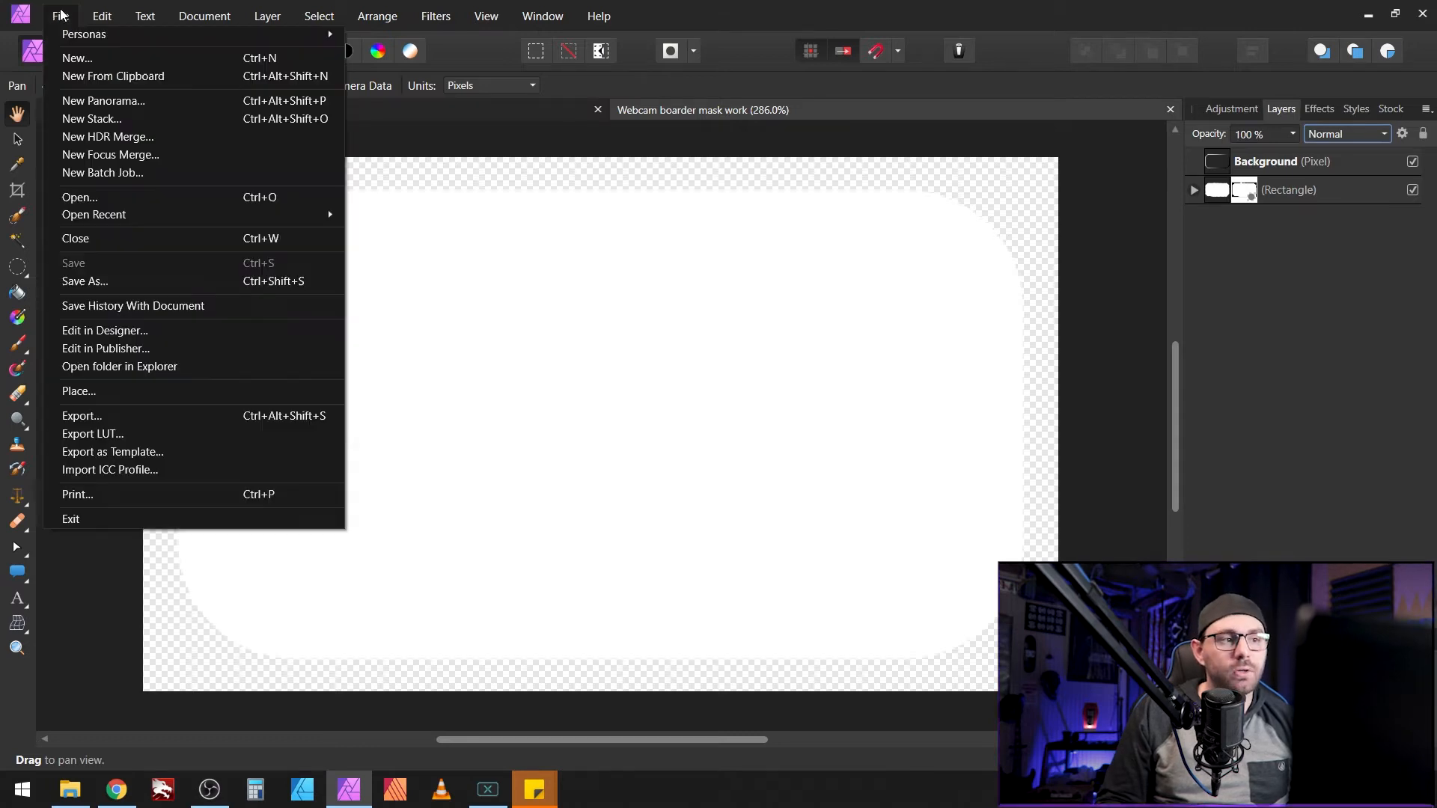
click(91, 56)
scroll(471, 374, down, 3)
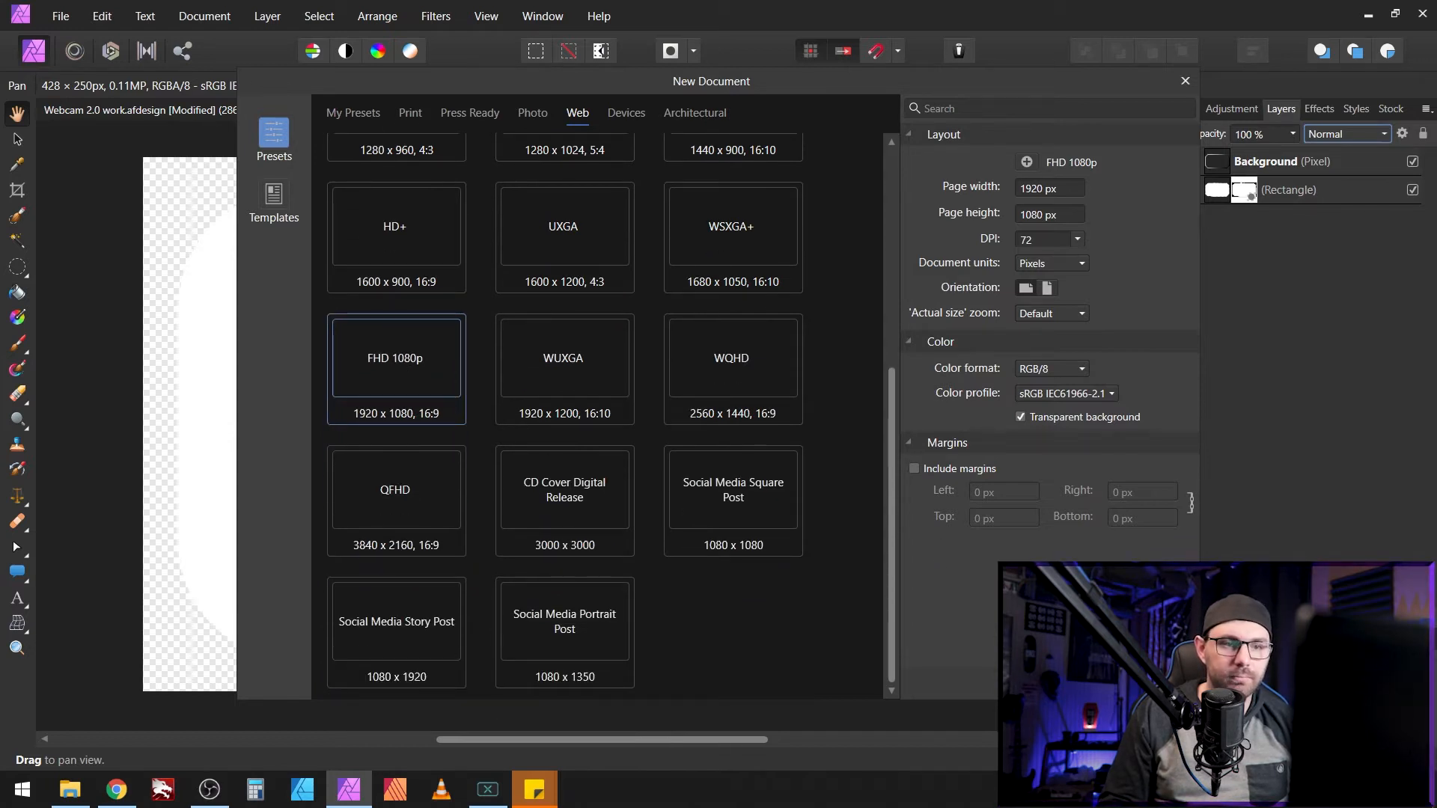
click(1085, 679)
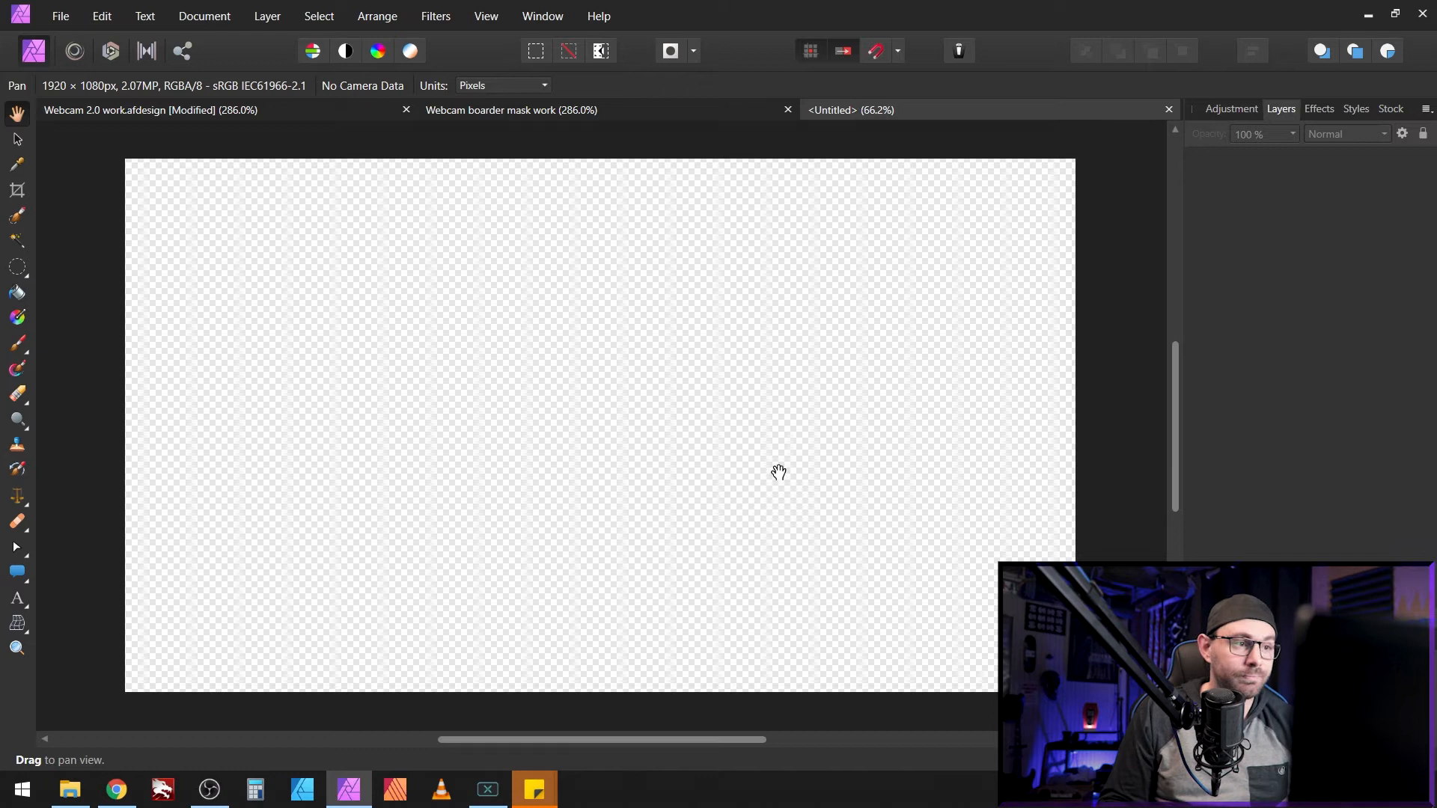
Step: Draw a white rounded rectangle with 25% corners covering most of the canvas
click(25, 579)
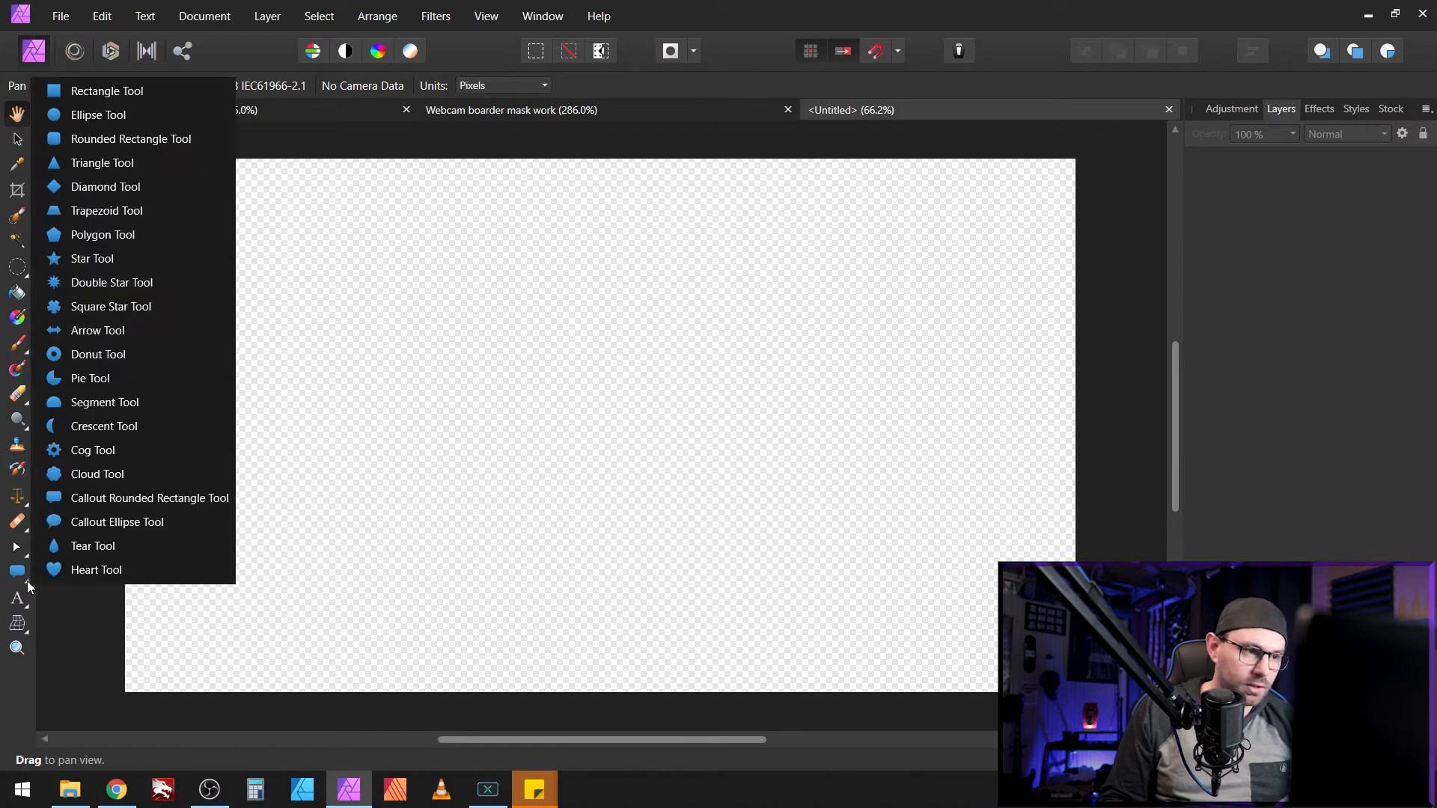
click(100, 140)
drag(175, 192, 1051, 673)
Step: Align the rounded rectangle to Center and Middle on the canvas
key(v)
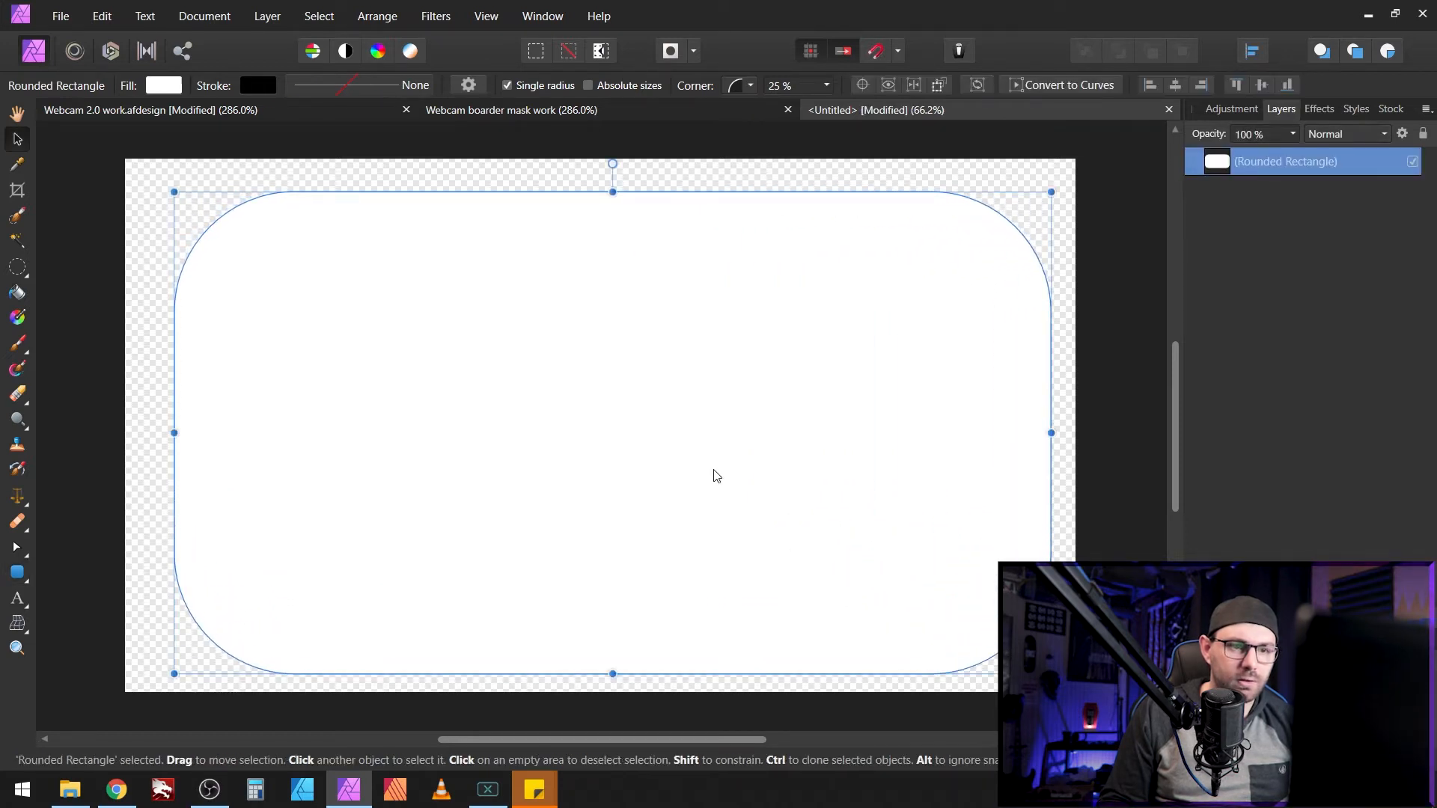
right_click(695, 462)
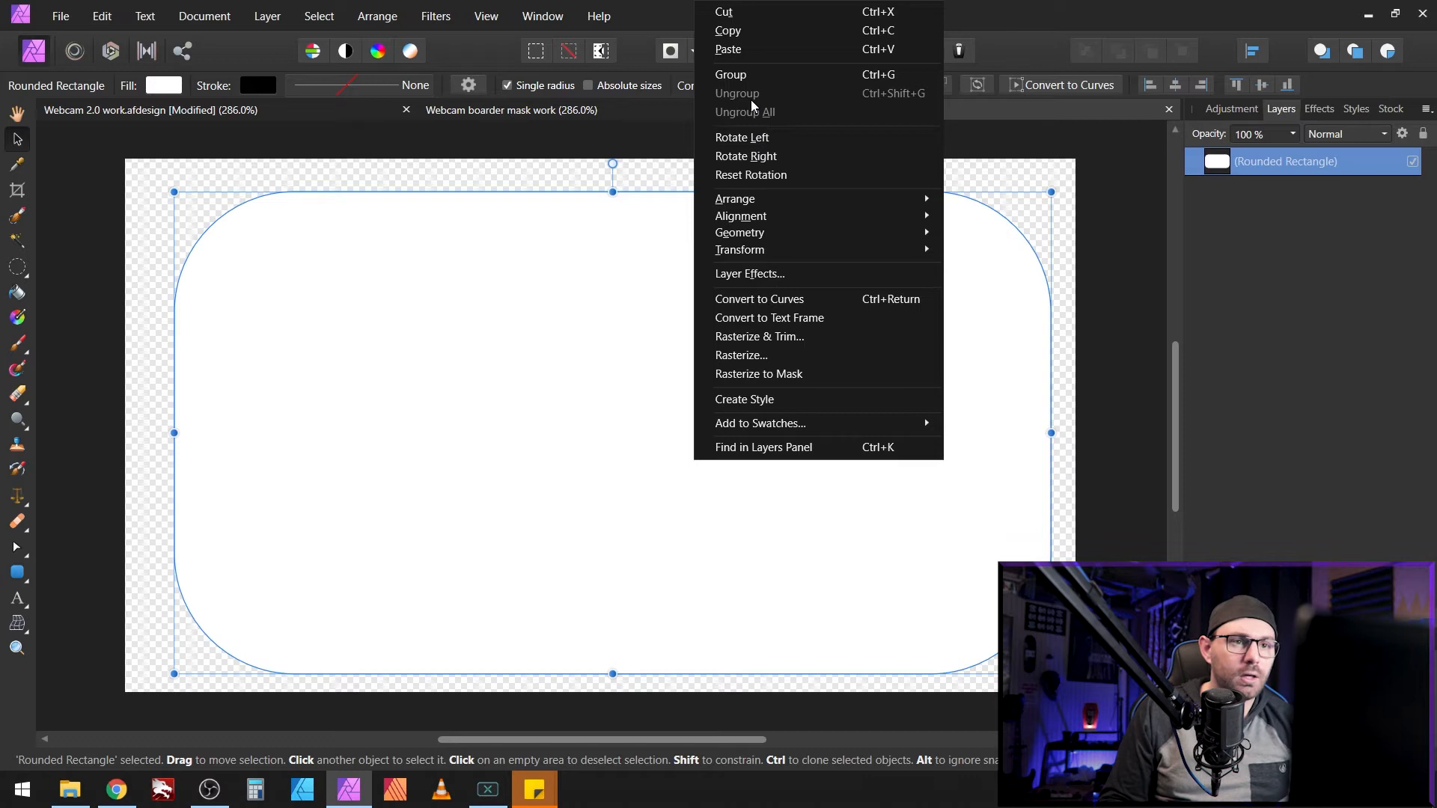
mouse_move(769, 215)
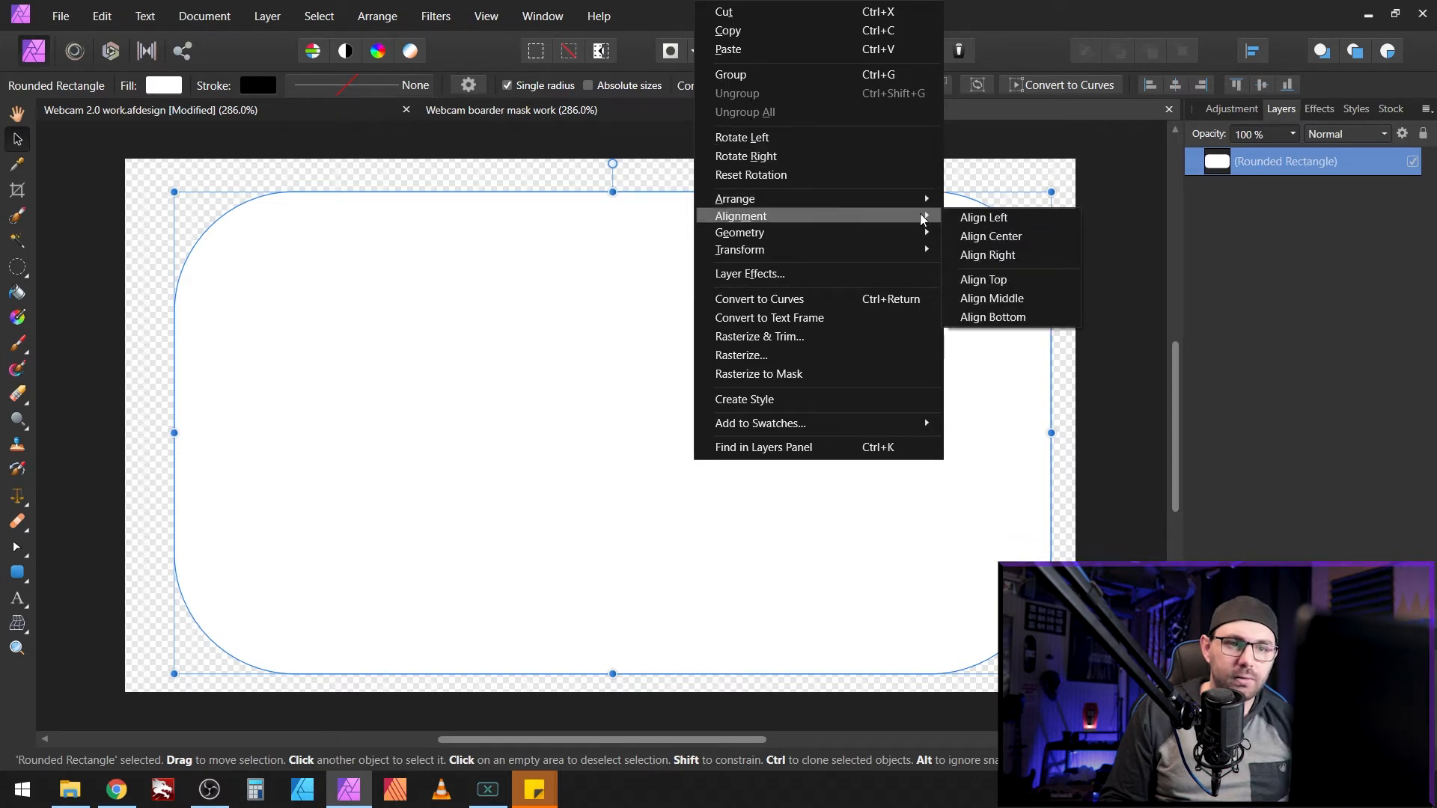
click(1020, 236)
right_click(751, 281)
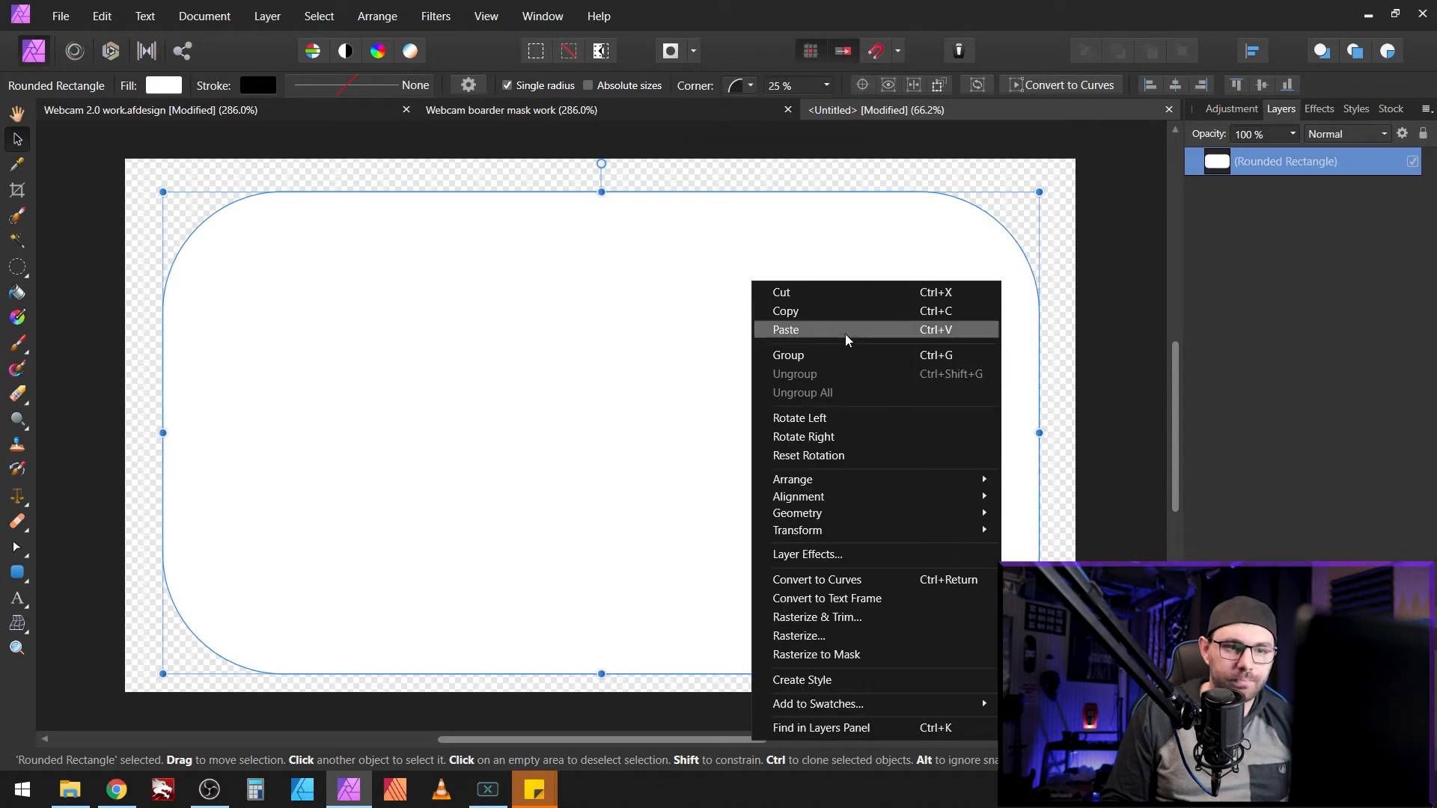
mouse_move(855, 495)
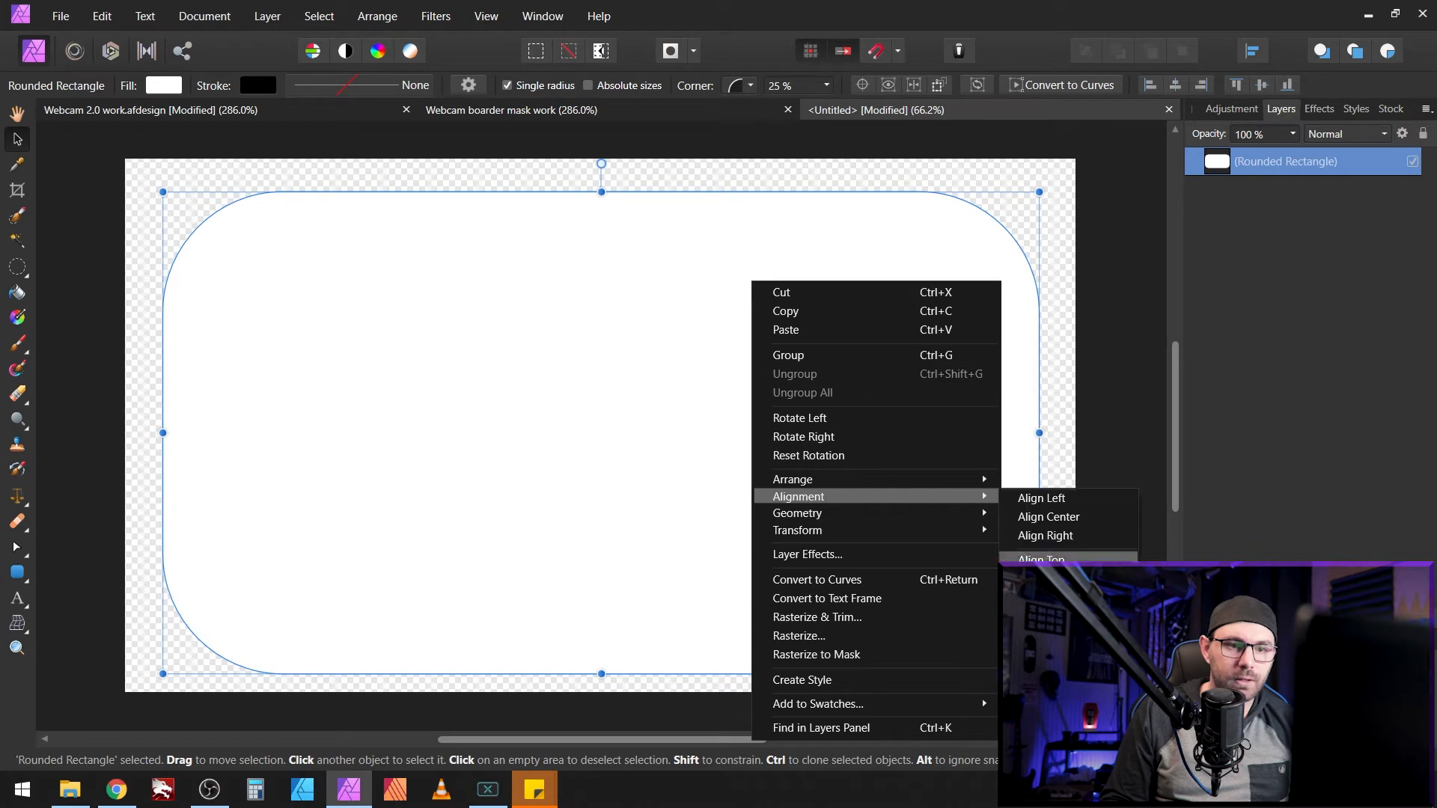
click(1033, 571)
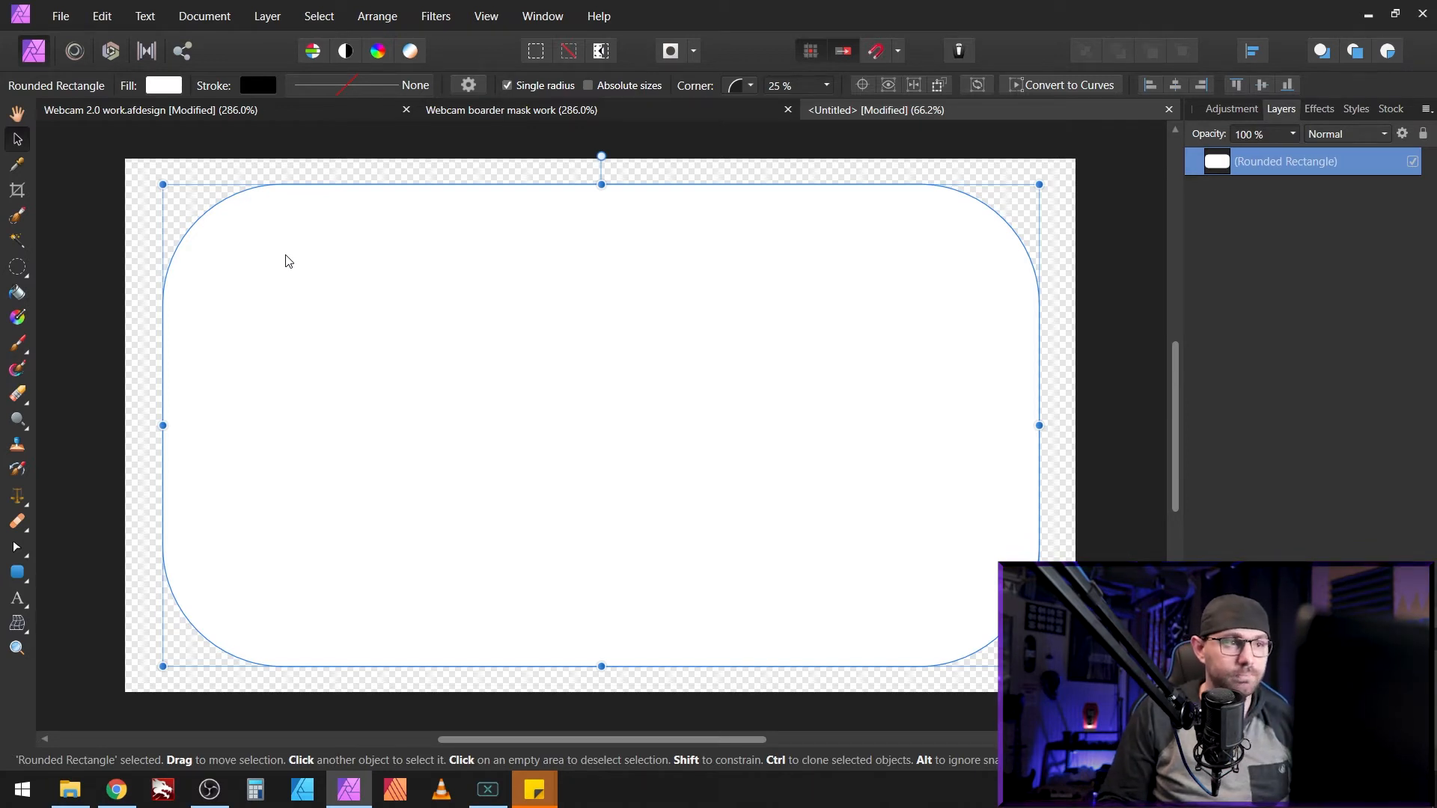
Step: Set the rounded rectangle's fill to black via Grayness, then drag a top-left to bottom-right linear gradient
click(171, 89)
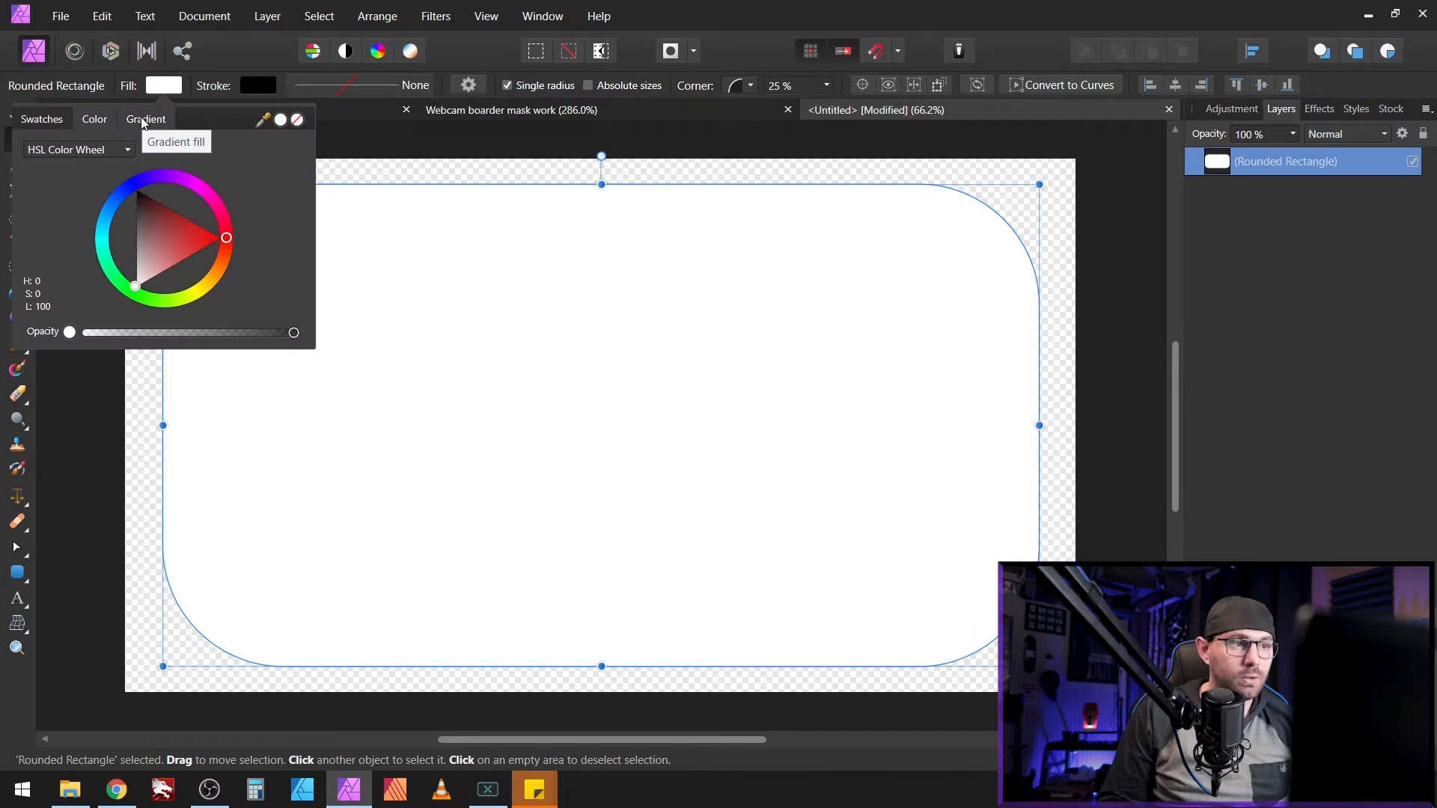
click(60, 120)
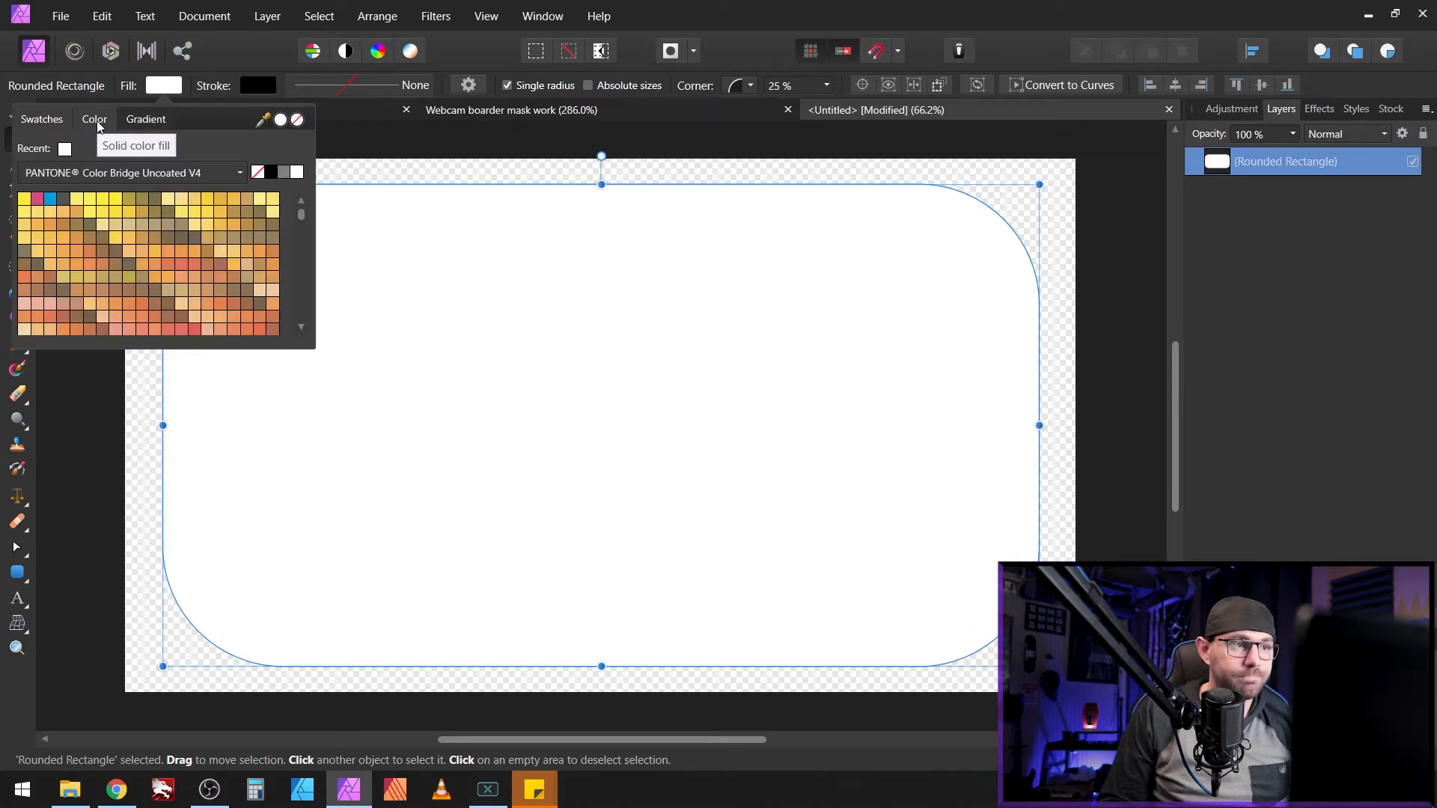
click(98, 125)
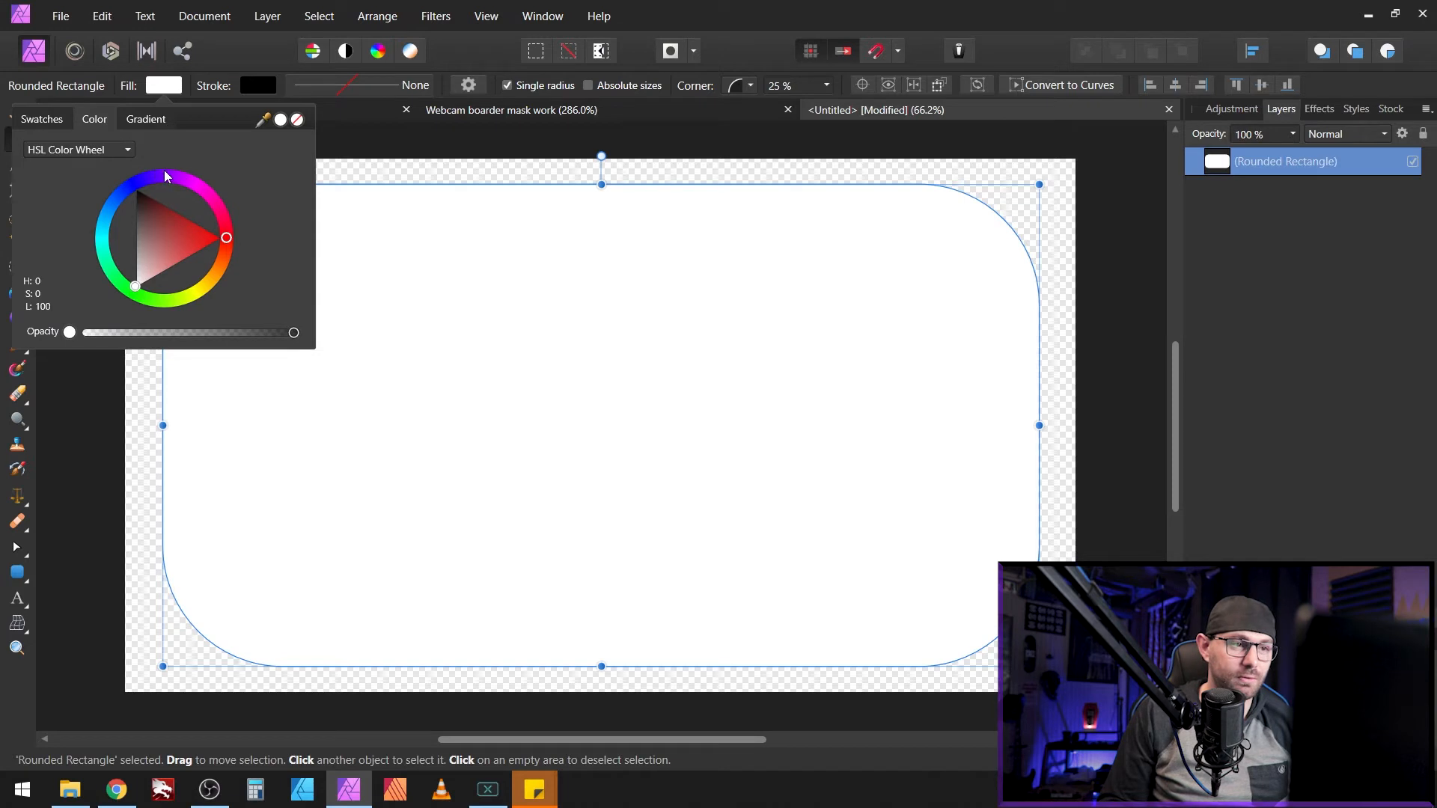
click(104, 157)
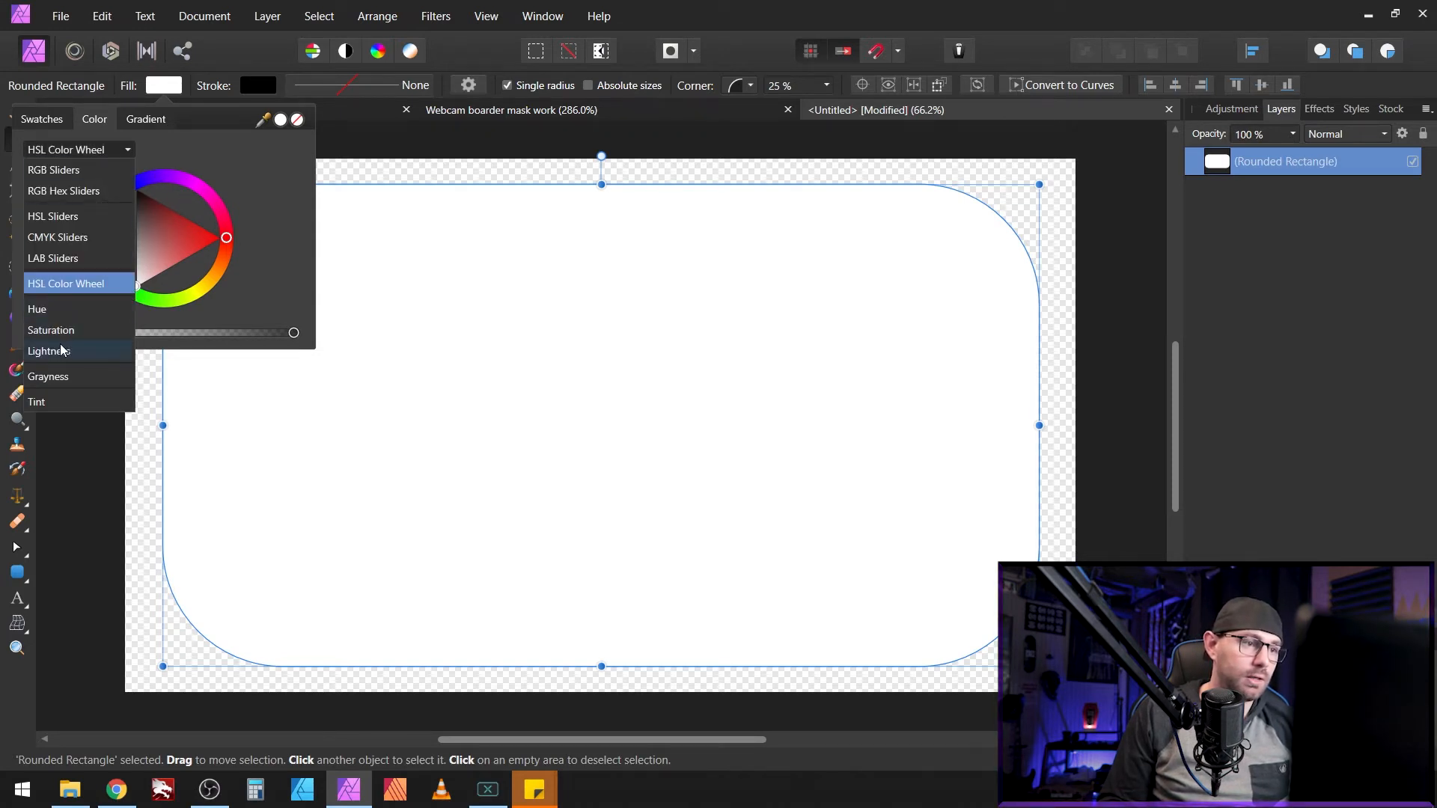
click(49, 375)
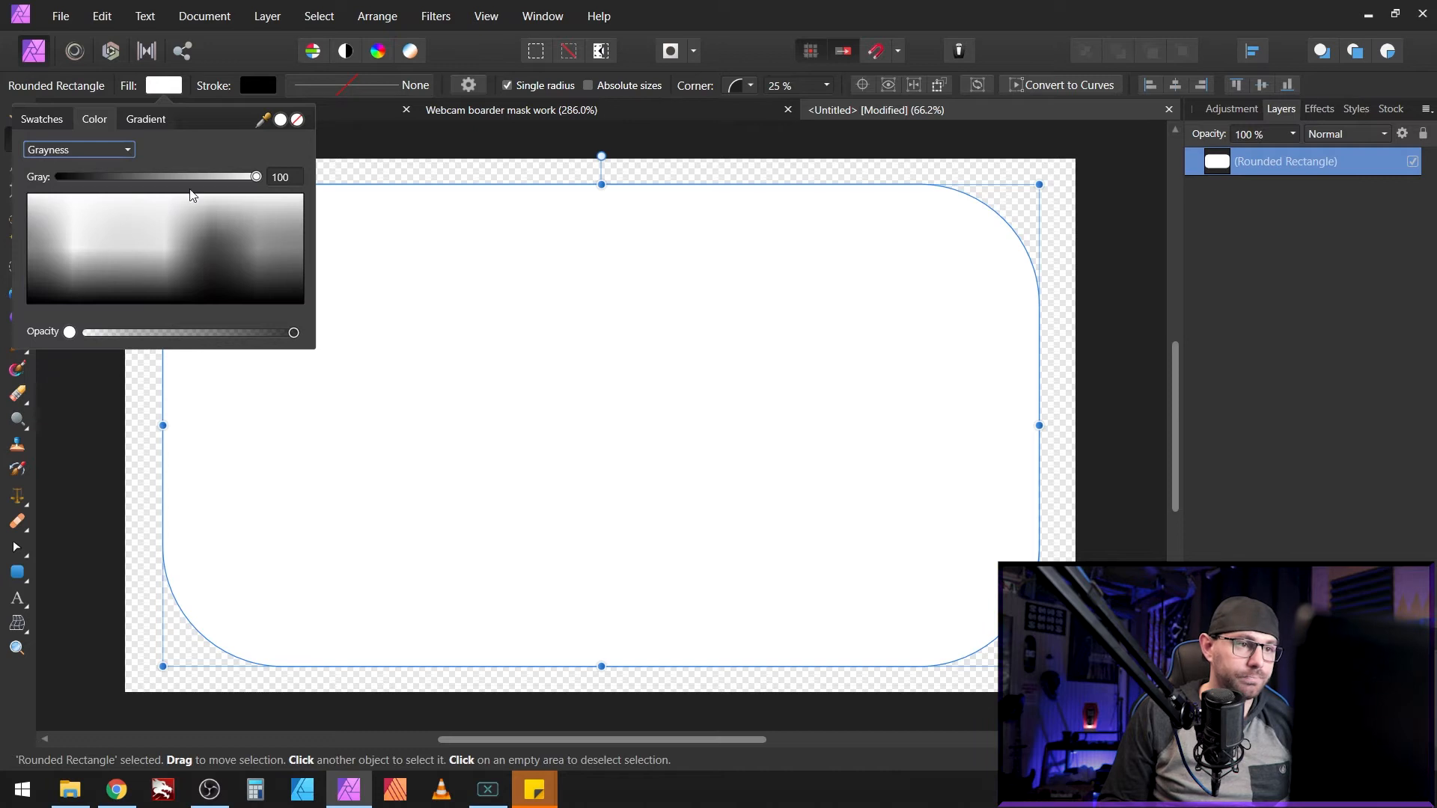
drag(255, 177, 45, 181)
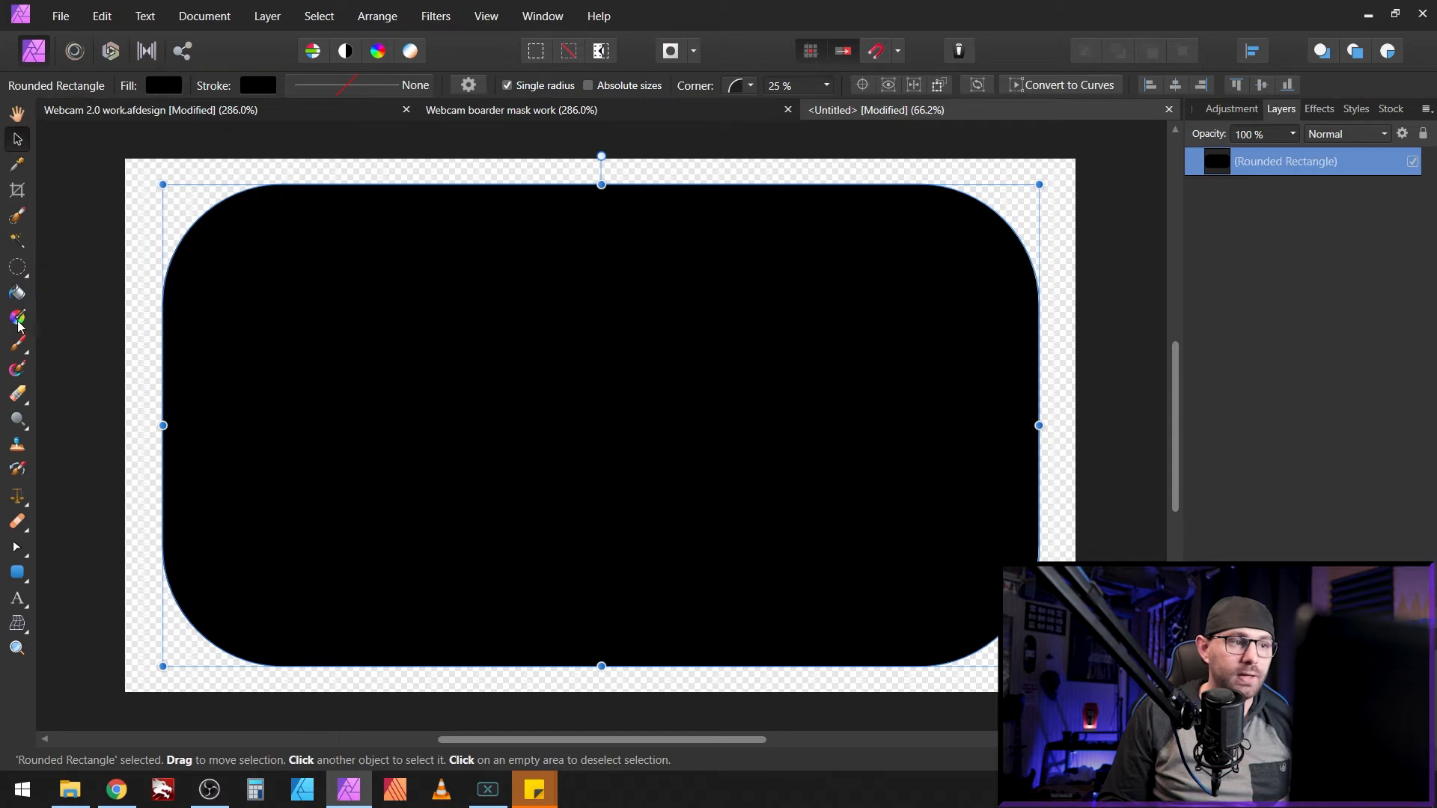
click(17, 318)
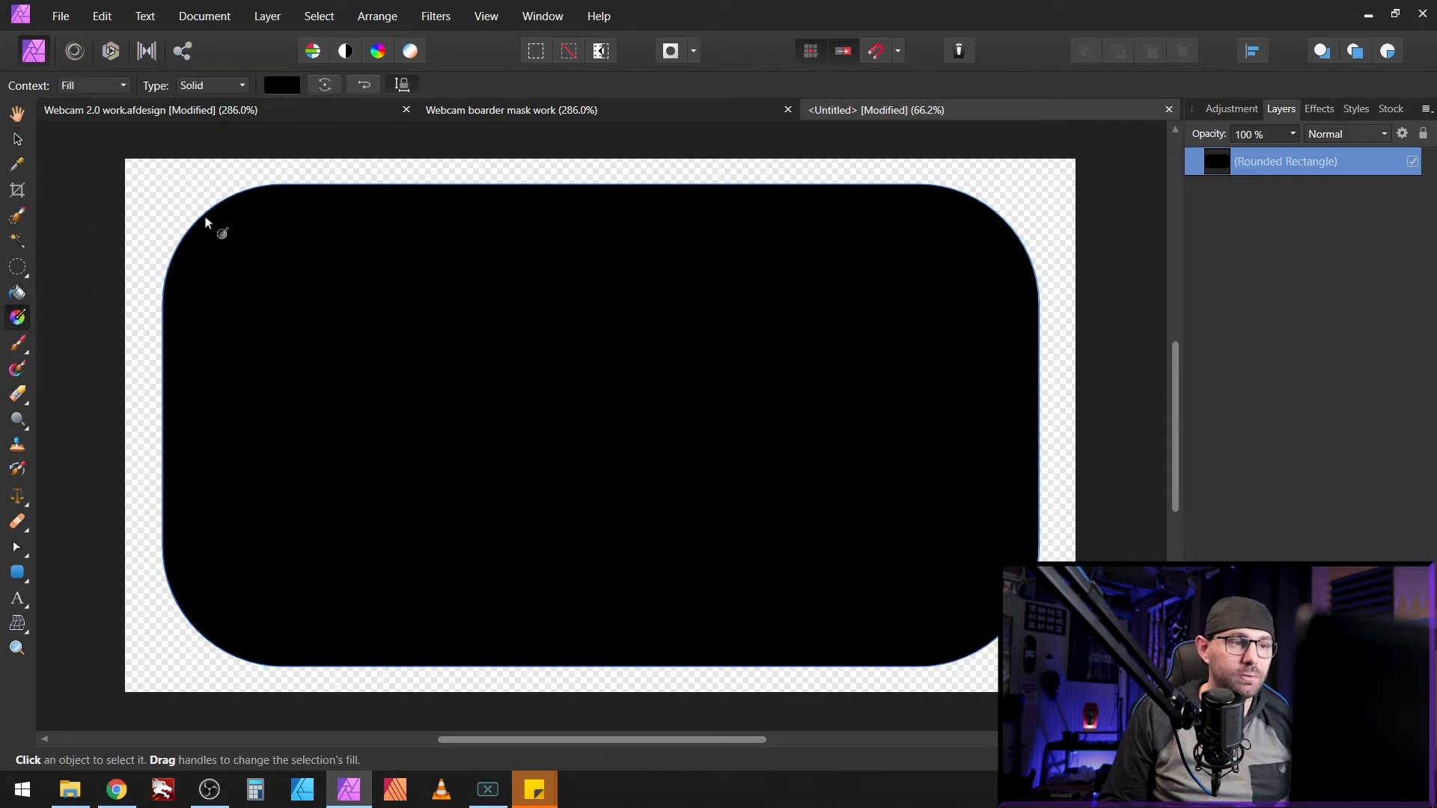
drag(194, 224, 993, 638)
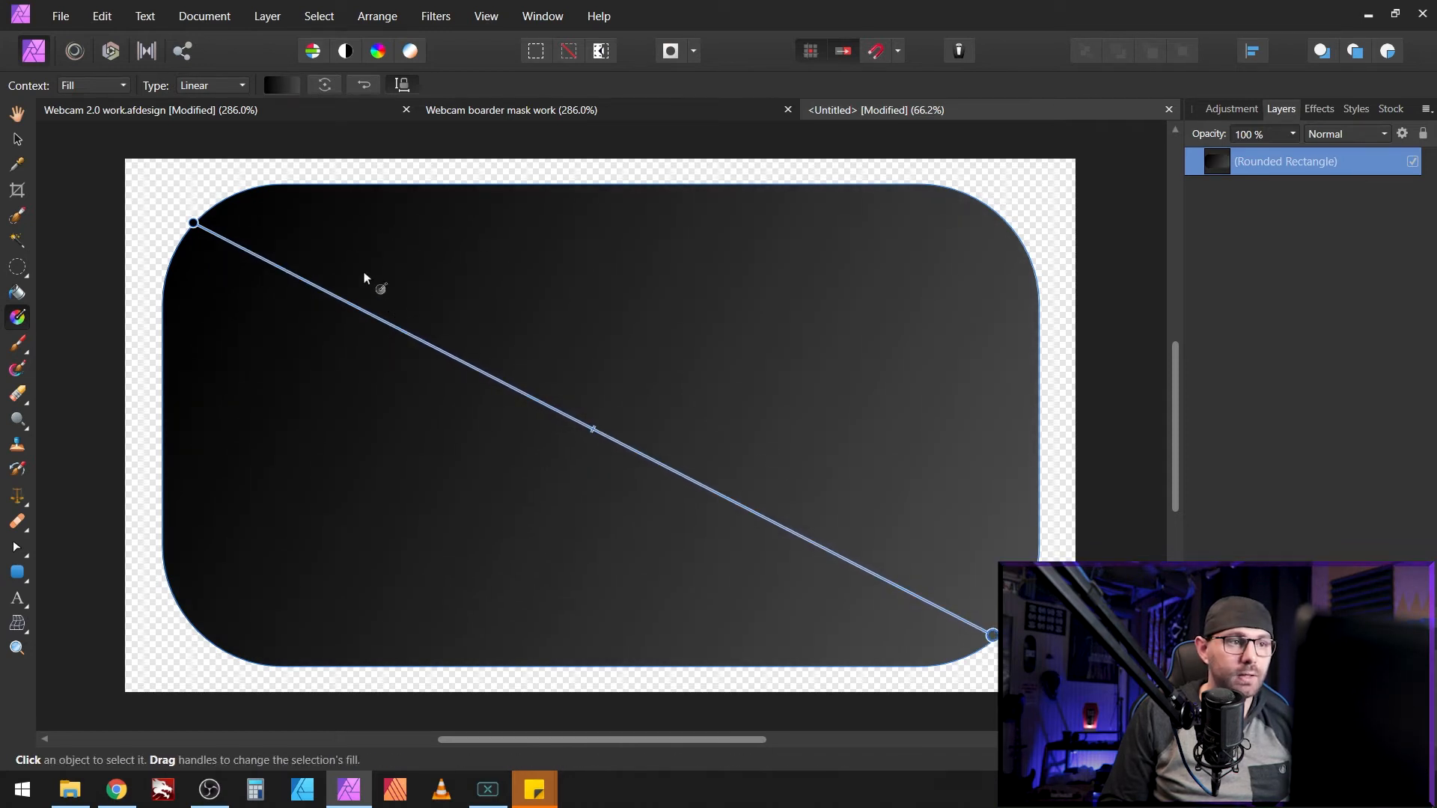
Step: Set the gradient's end stop to Gray 45
click(272, 84)
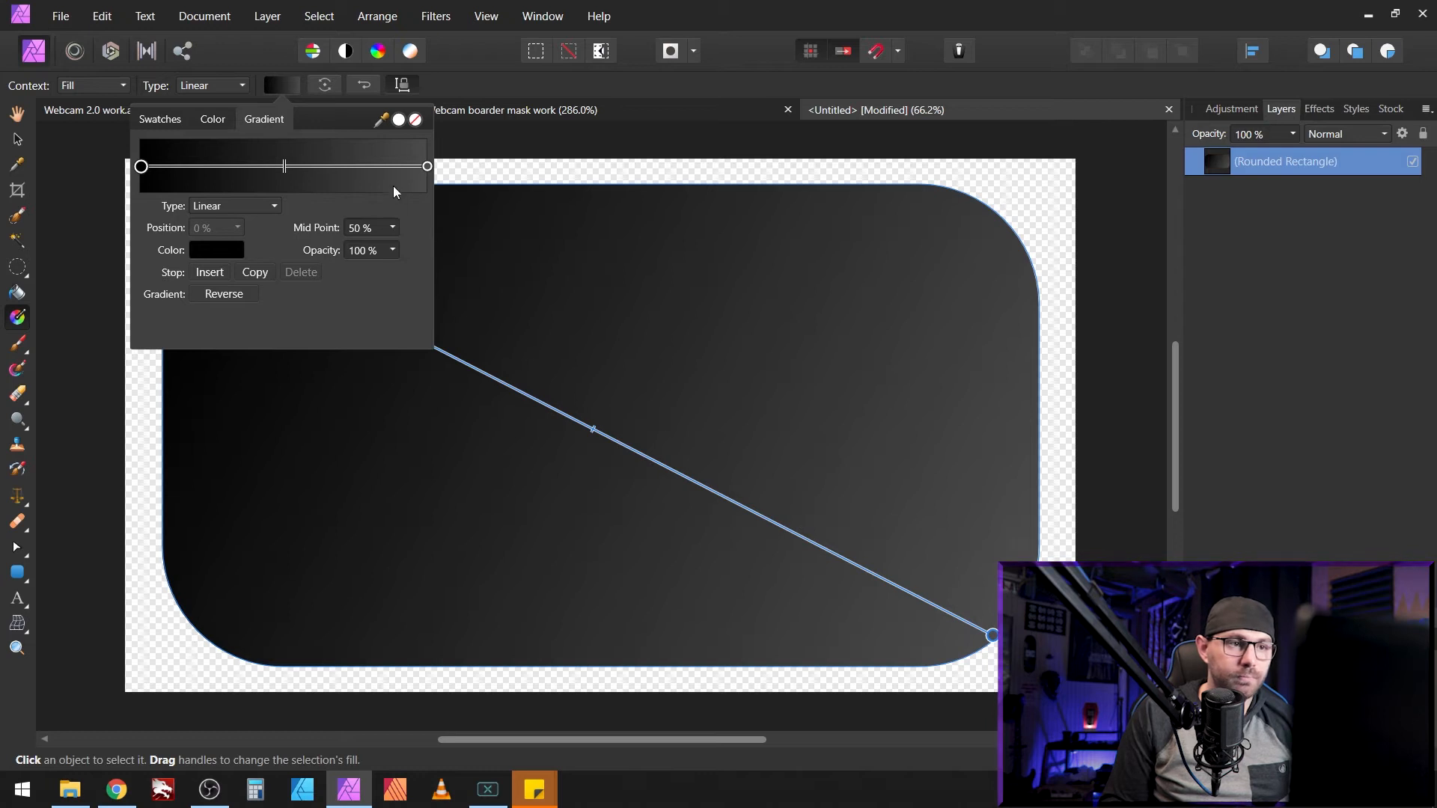
click(427, 166)
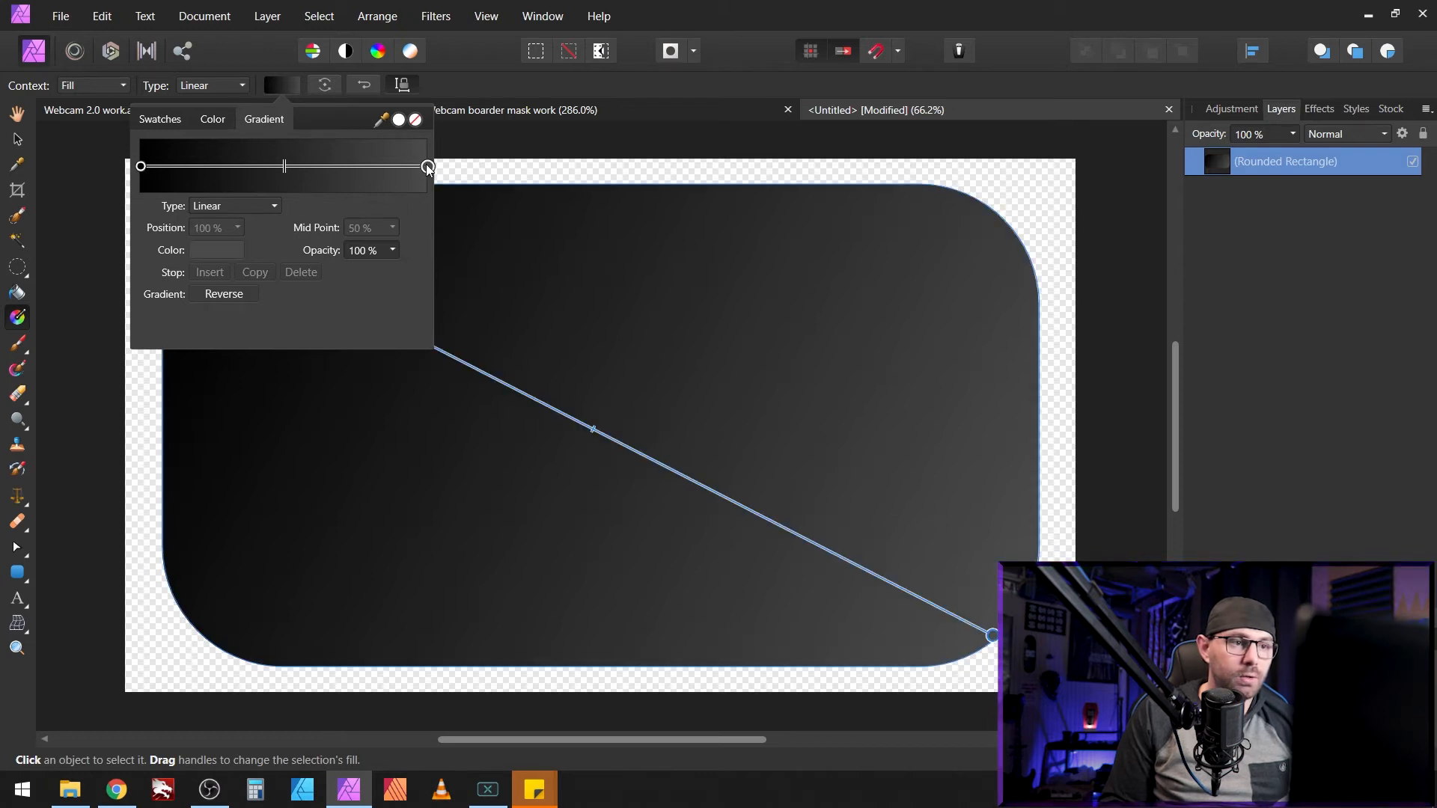
click(205, 250)
drag(176, 315, 207, 318)
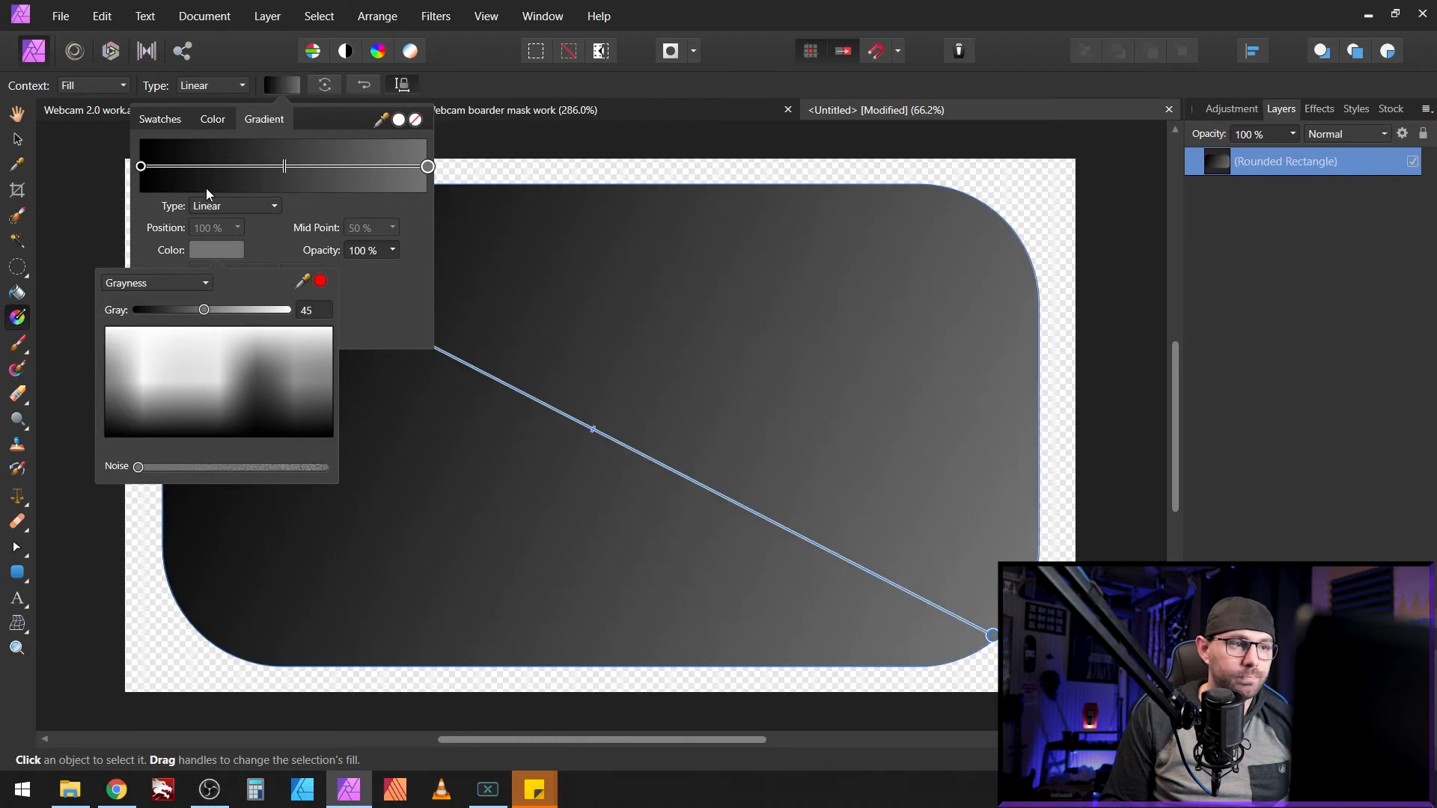
Step: Set the gradient's start stop to dark red RGB R 21, G 0, B 0
click(143, 170)
click(141, 166)
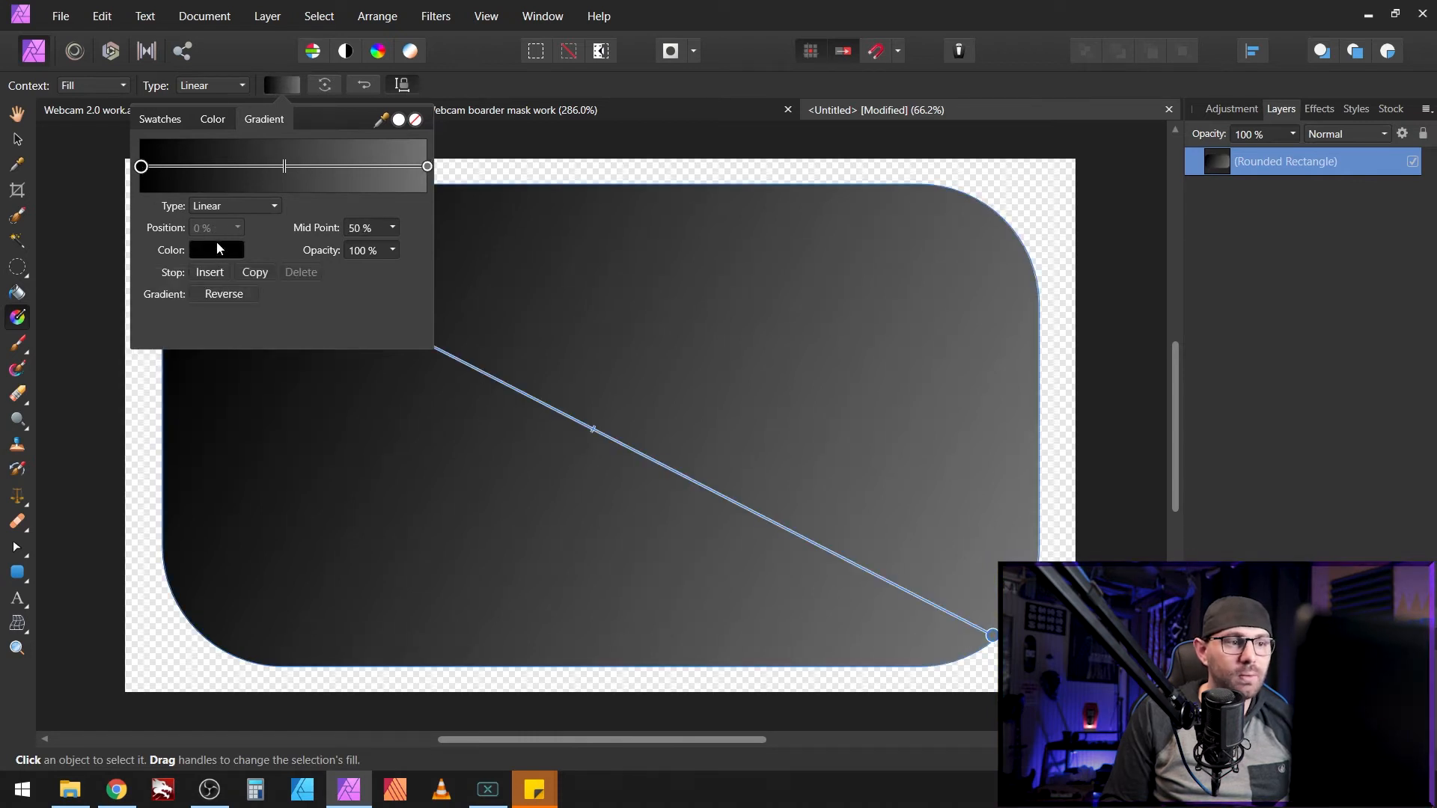
click(216, 250)
click(196, 286)
click(139, 315)
click(137, 312)
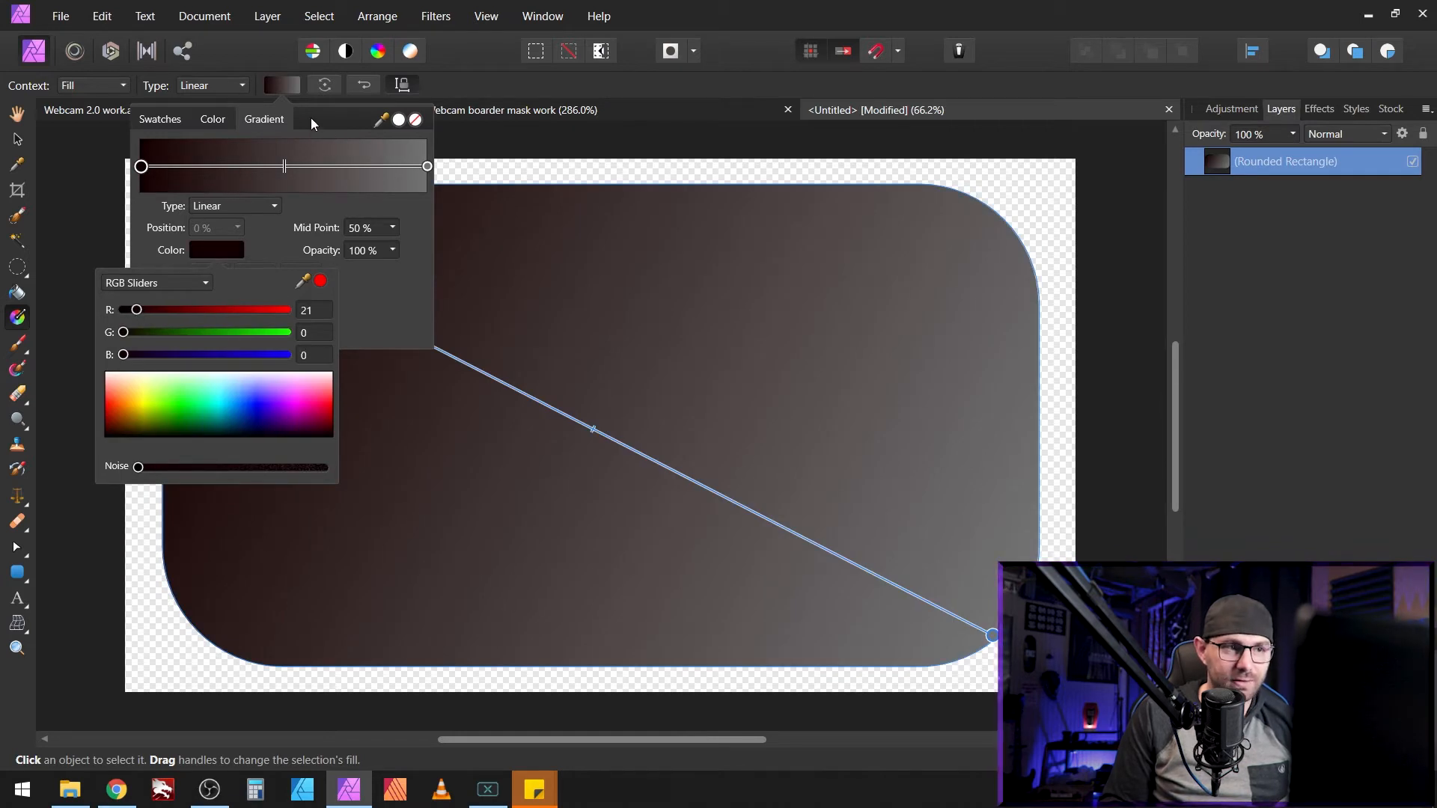
click(285, 89)
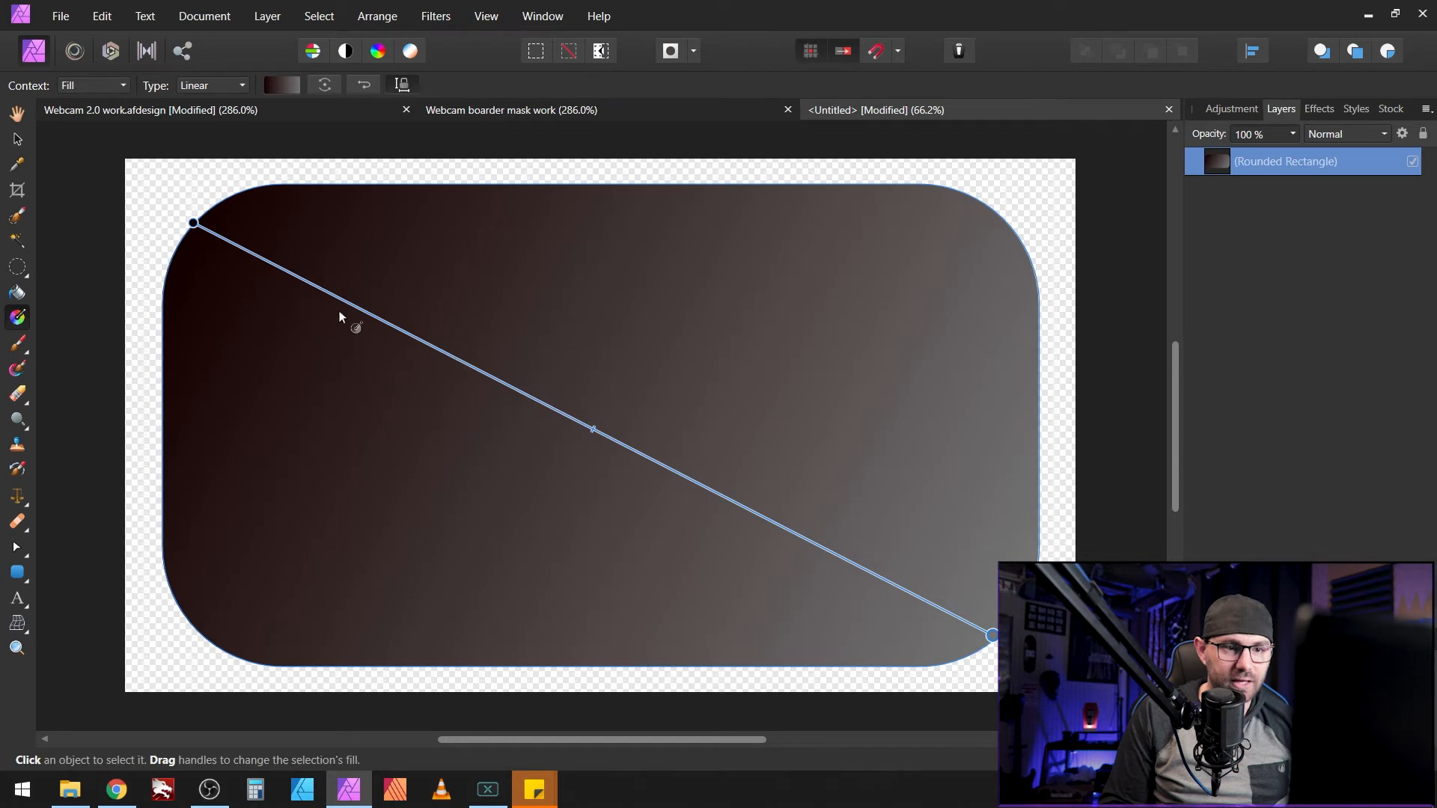
key(v)
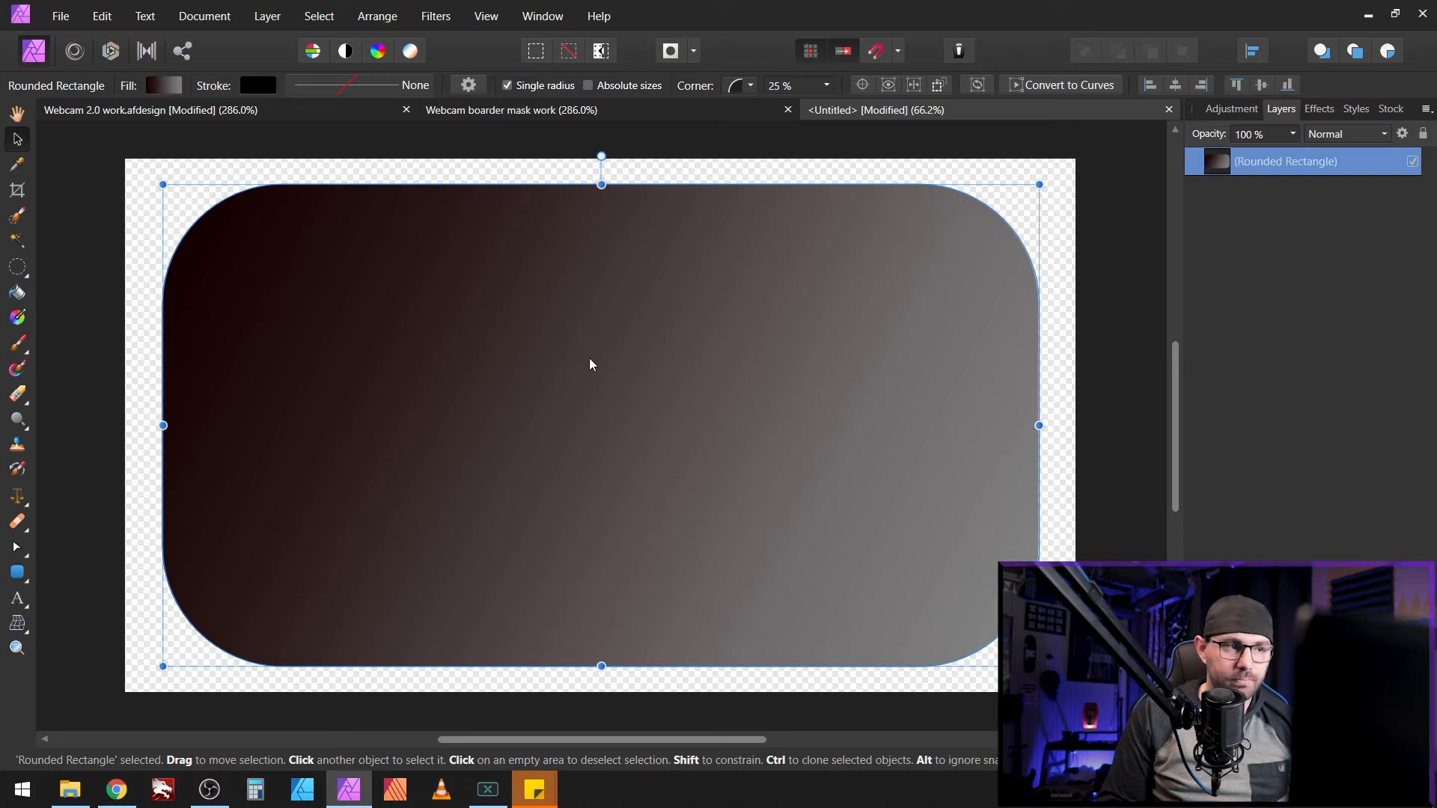
Step: Draw a black rectangle inside the gradient shape with 13% Concave corners
key(m)
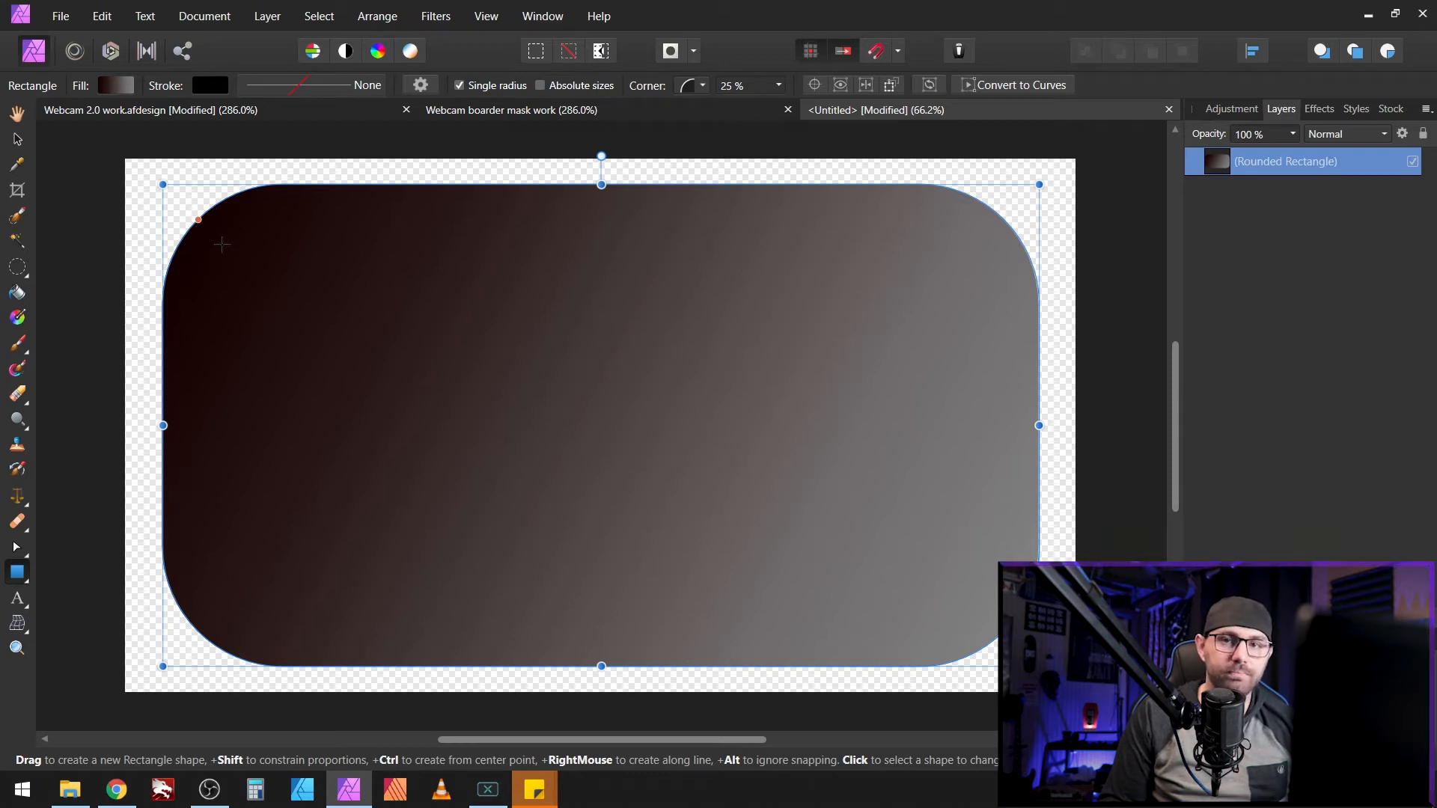
drag(217, 234, 979, 618)
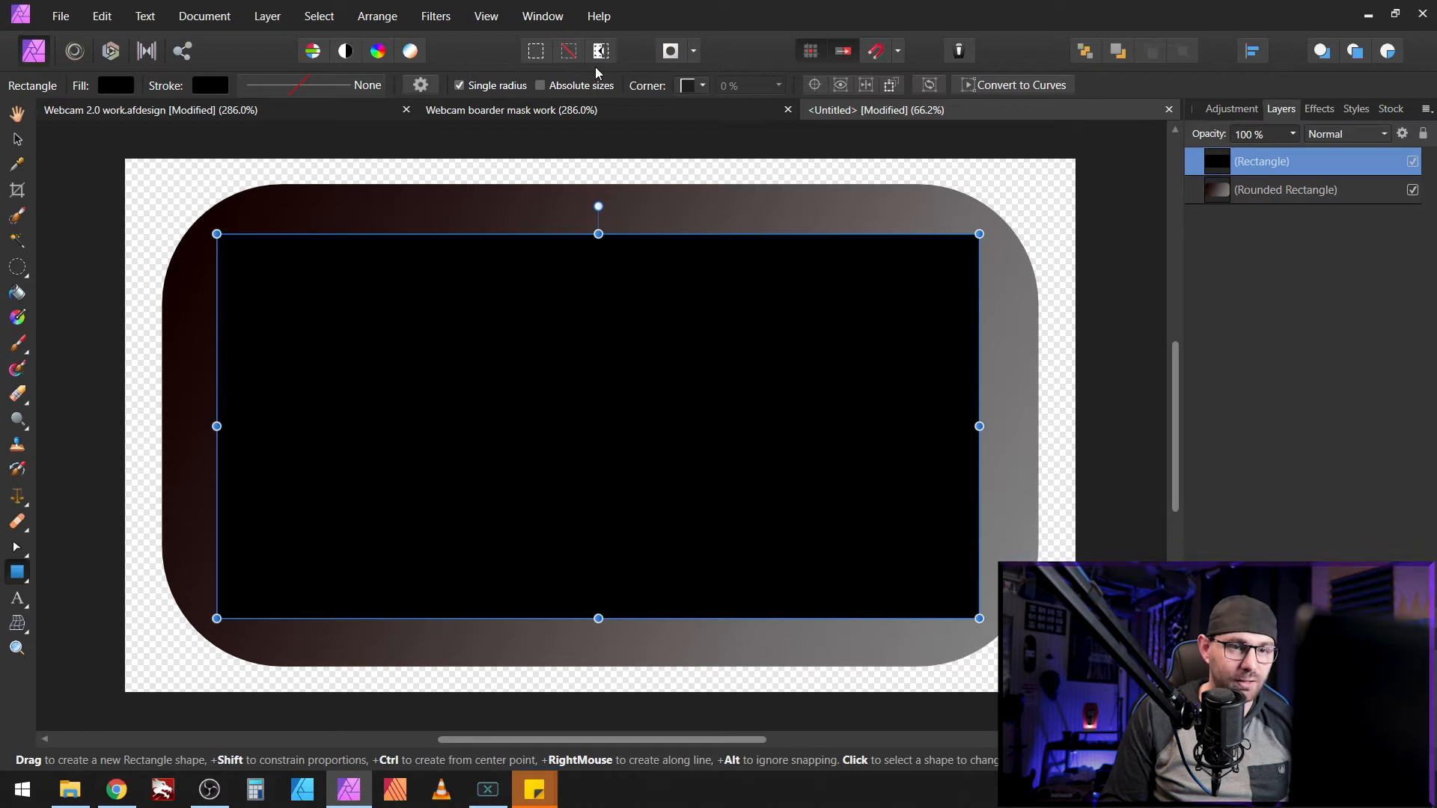
click(694, 85)
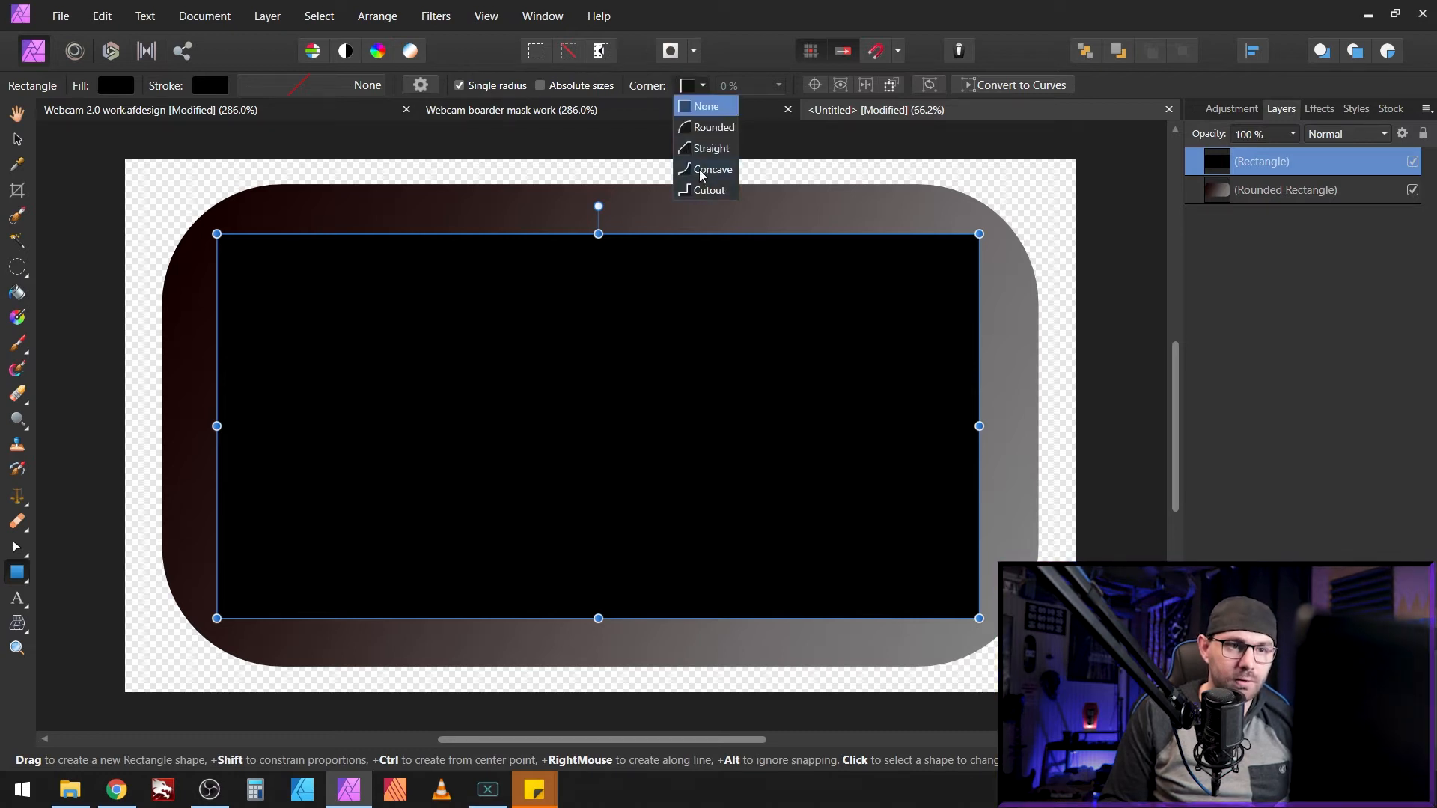
click(707, 170)
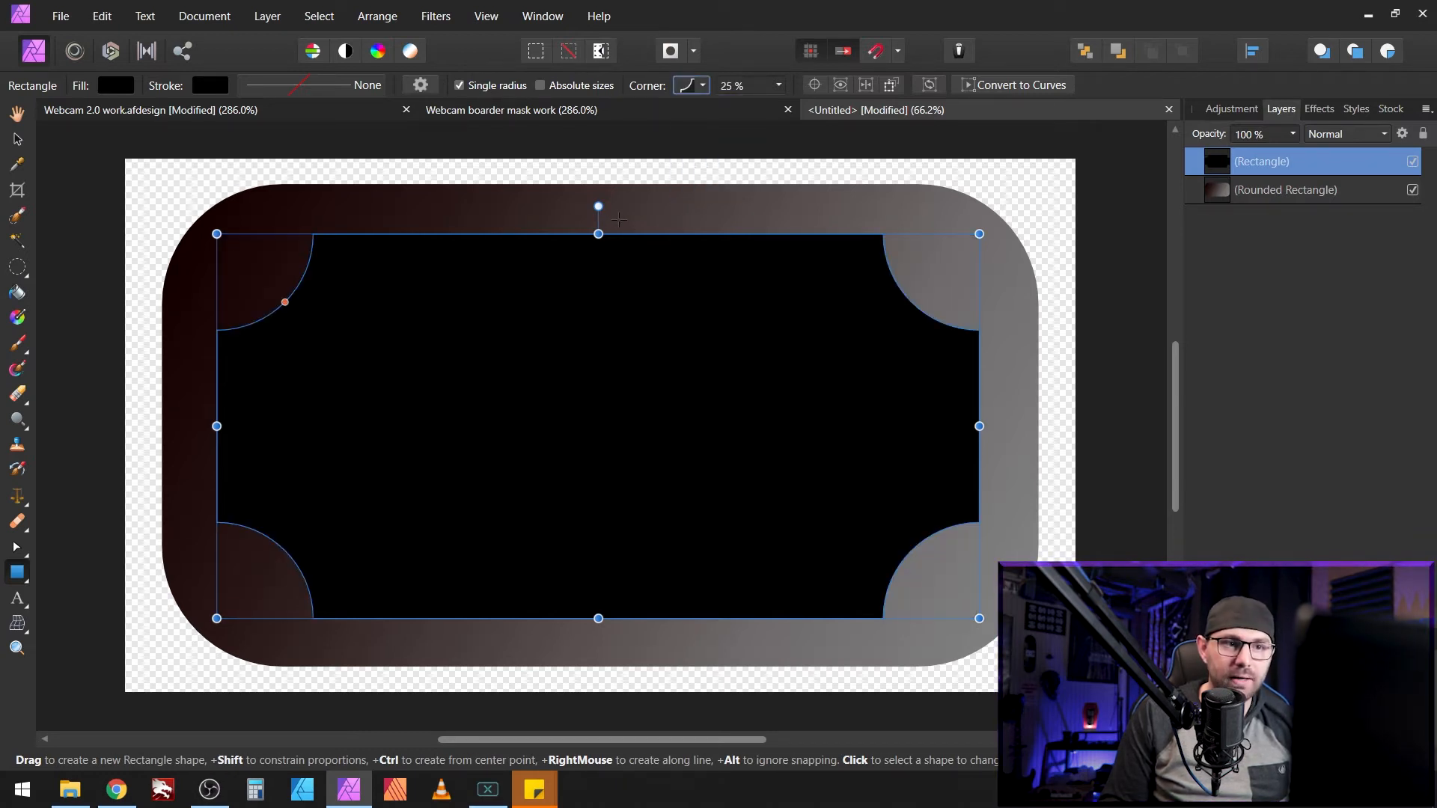
Step: Stretch the black rectangle's left and bottom edges to nearly fill the gradient shape
scroll(766, 88, up, 4)
scroll(766, 87, down, 6)
scroll(766, 87, down, 10)
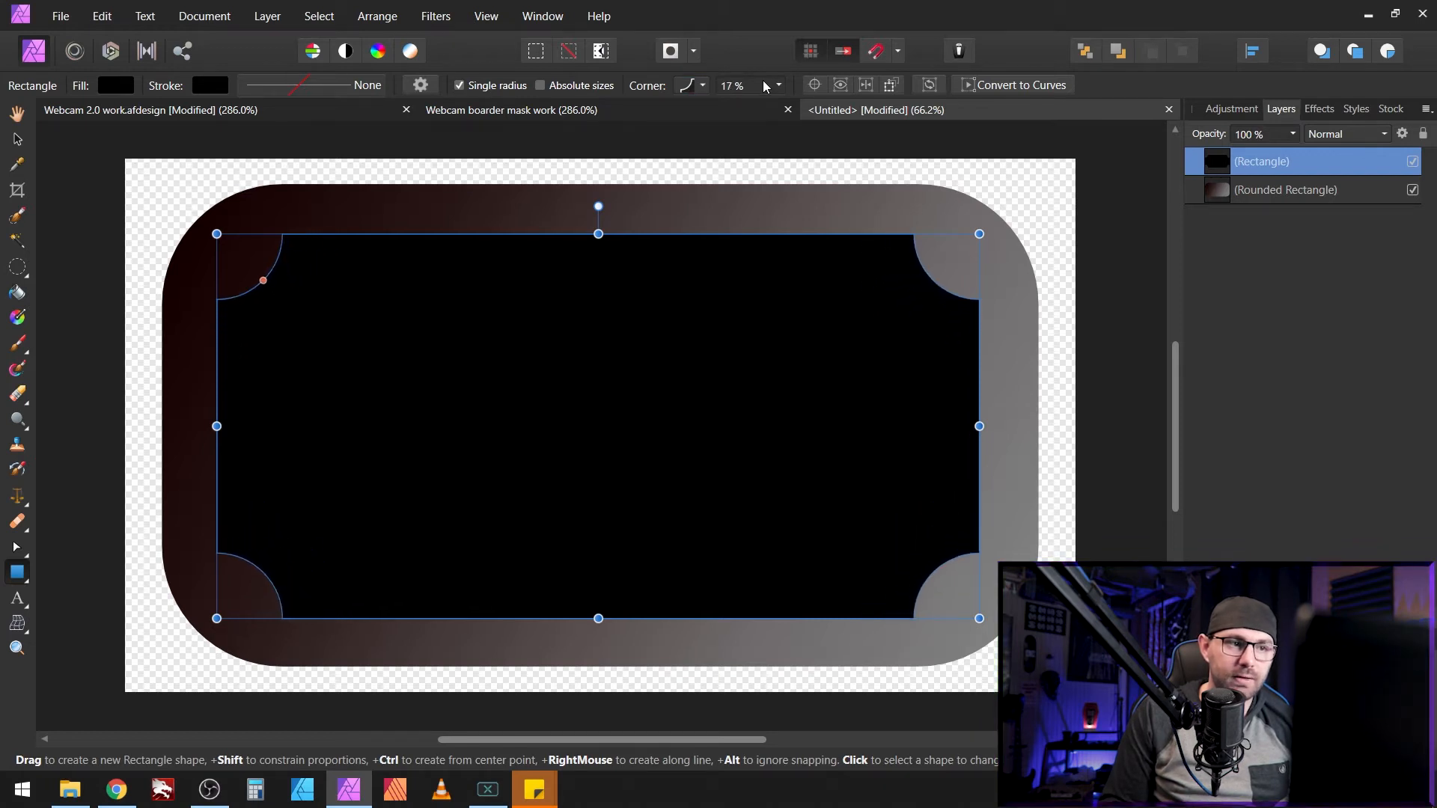
drag(216, 426, 177, 420)
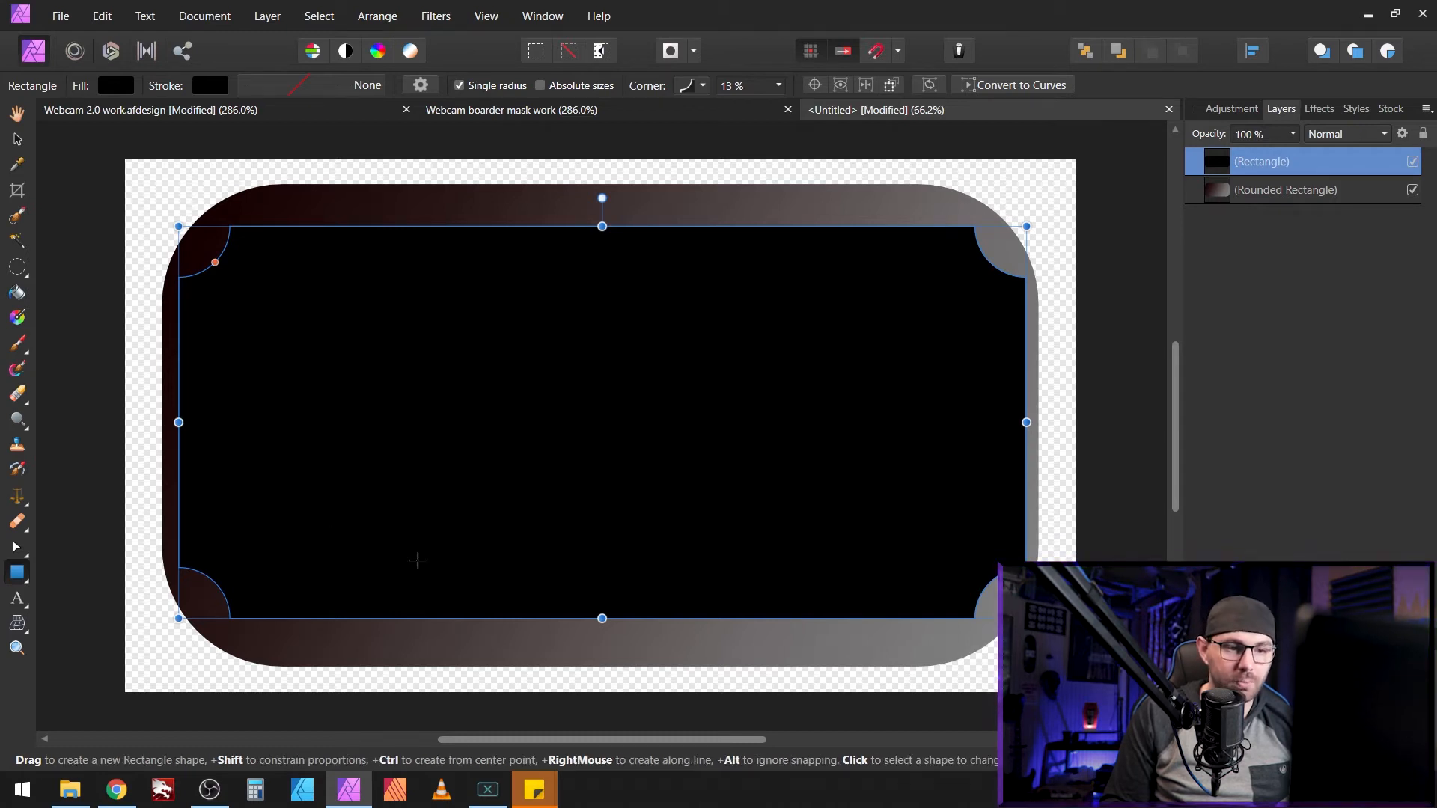
drag(602, 618, 603, 632)
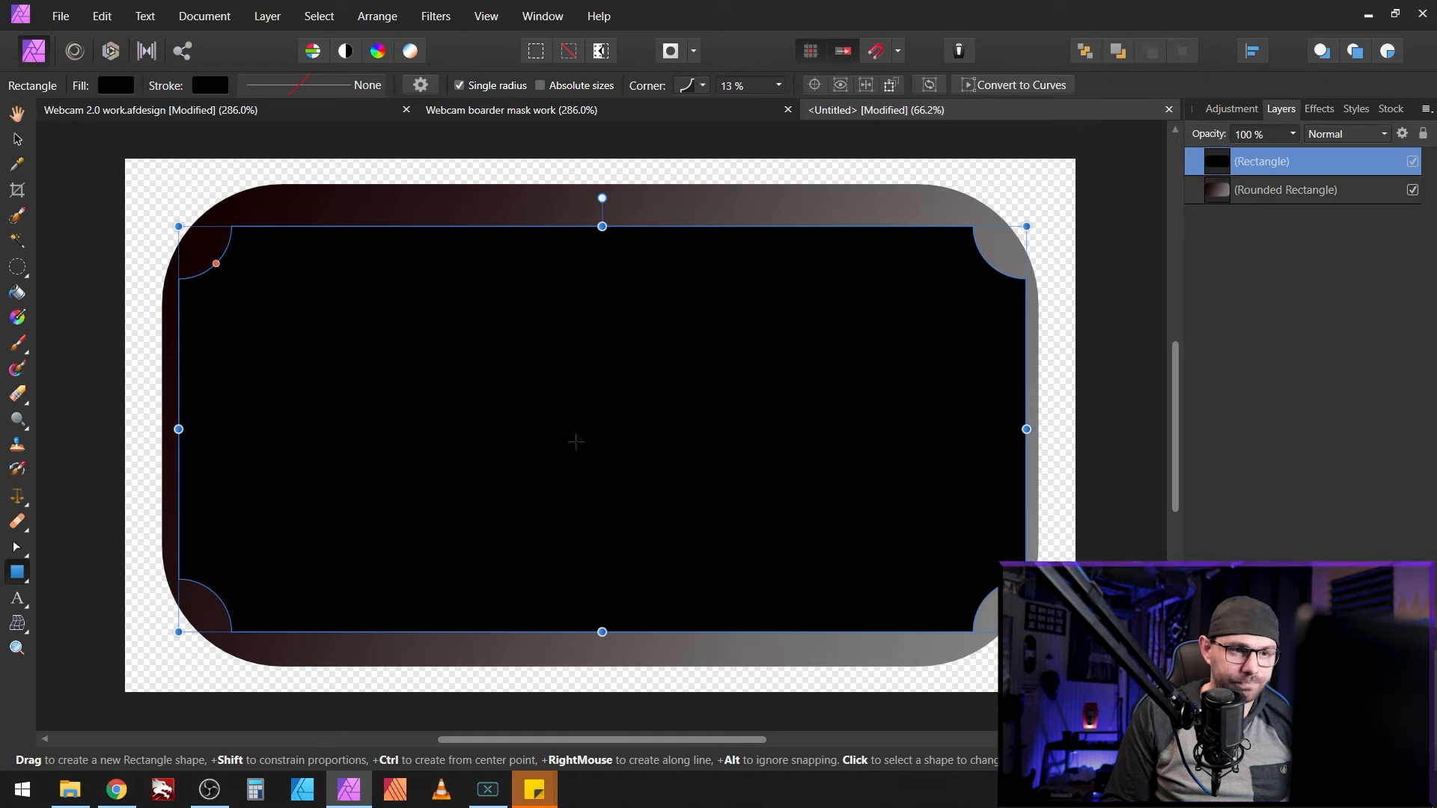
Step: Centre the black rectangle horizontally and vertically on the canvas
key(v)
right_click(595, 448)
mouse_move(673, 216)
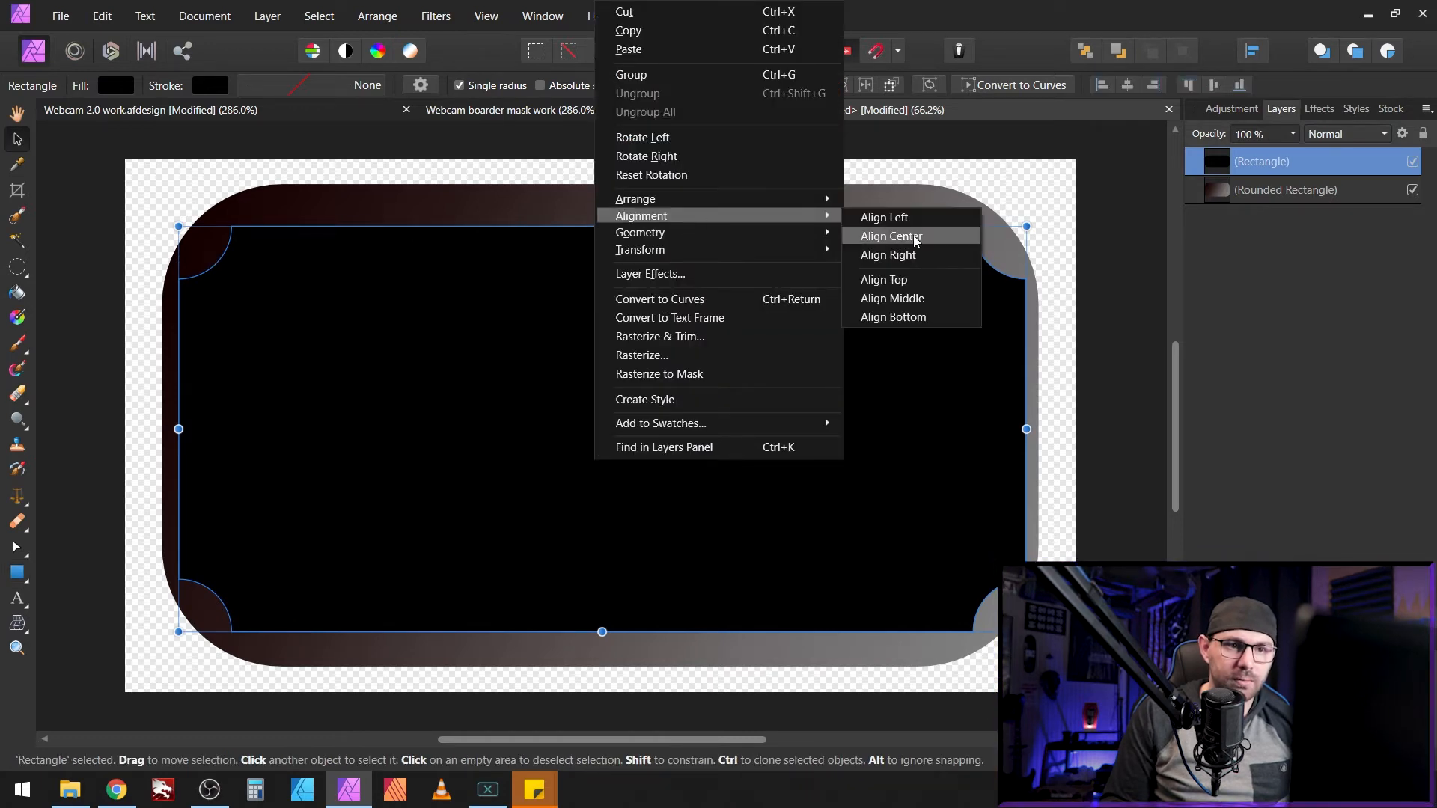
click(883, 234)
right_click(638, 412)
mouse_move(753, 216)
click(936, 305)
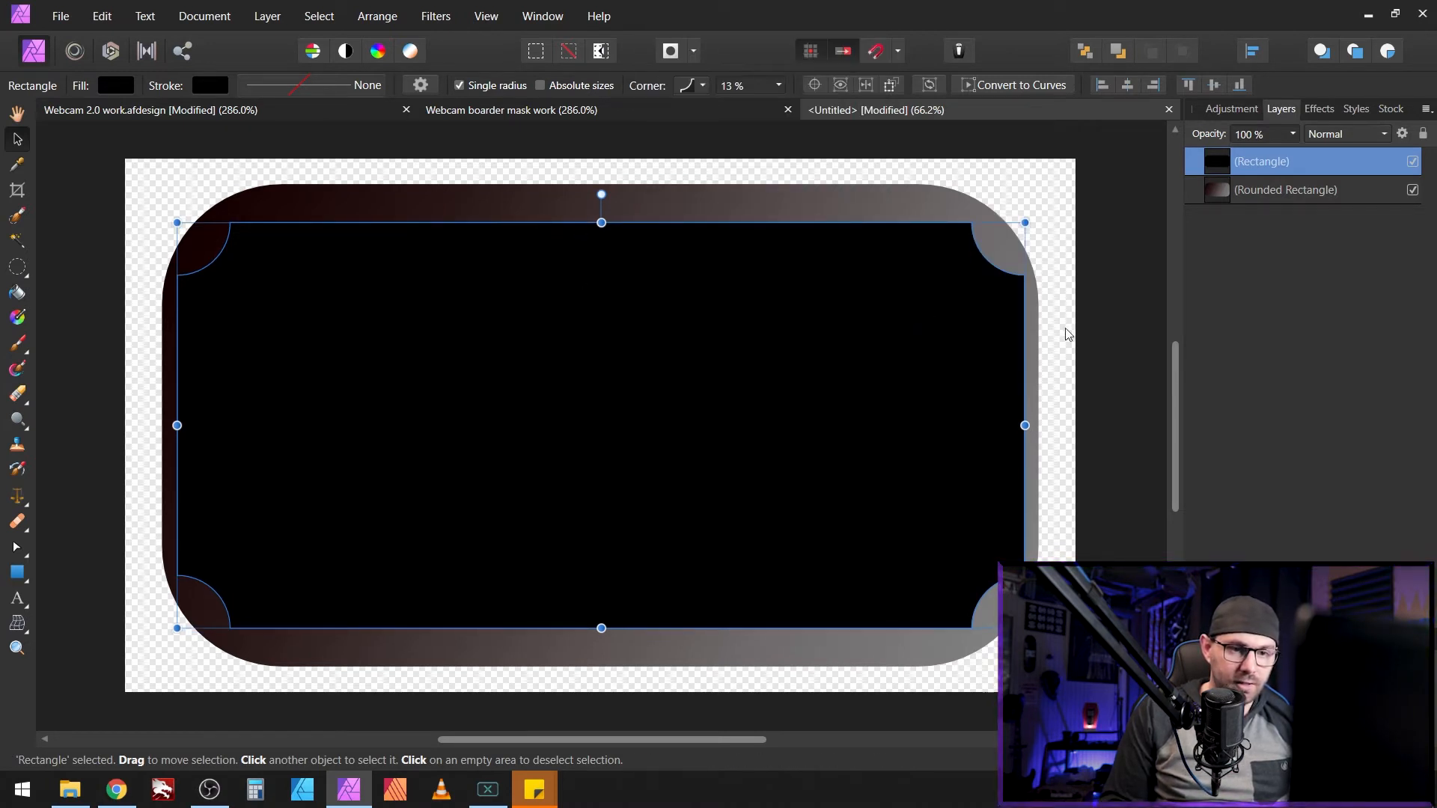
click(1111, 325)
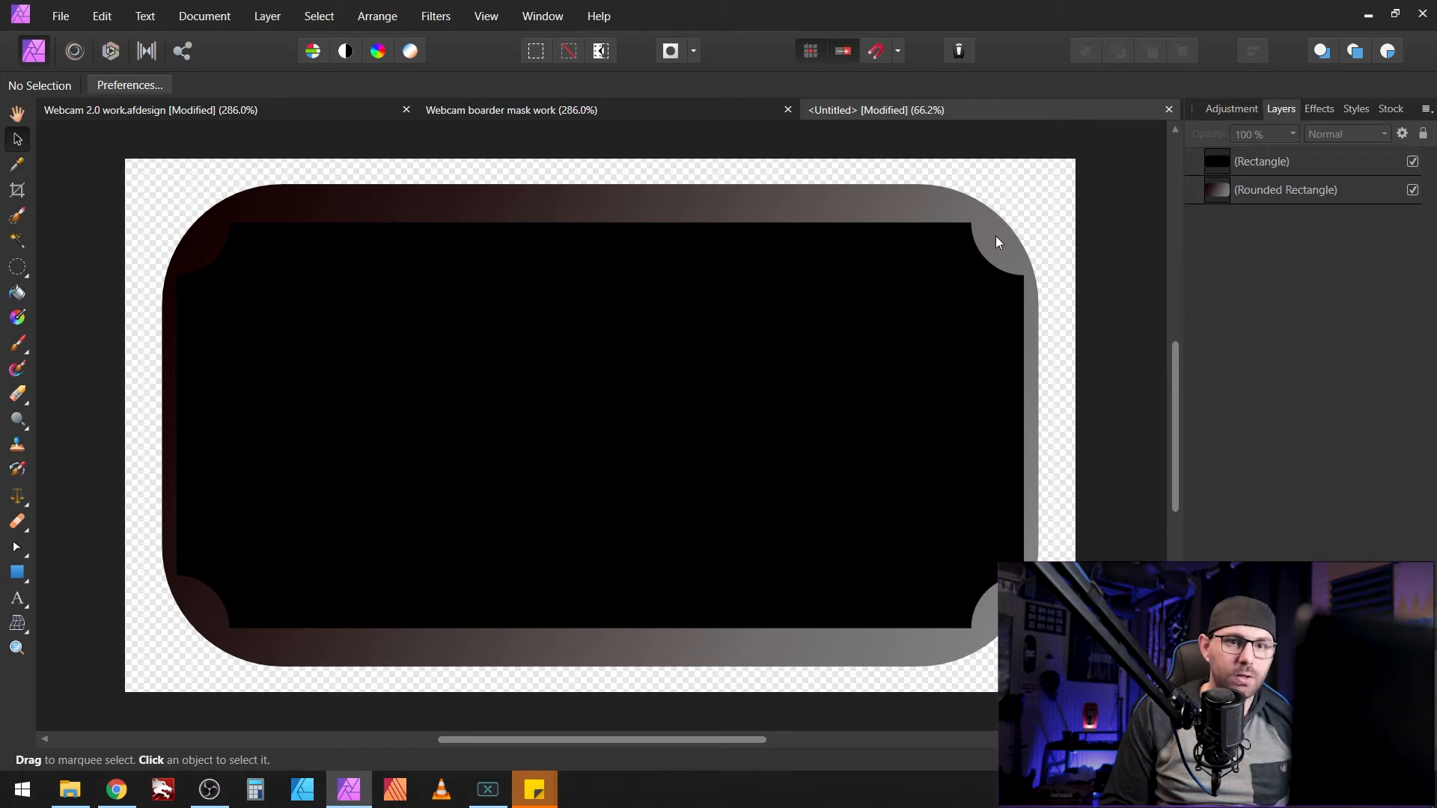
Step: Set the Rectangle layer's blend mode to Erase, then change it to Pin Light
click(1293, 162)
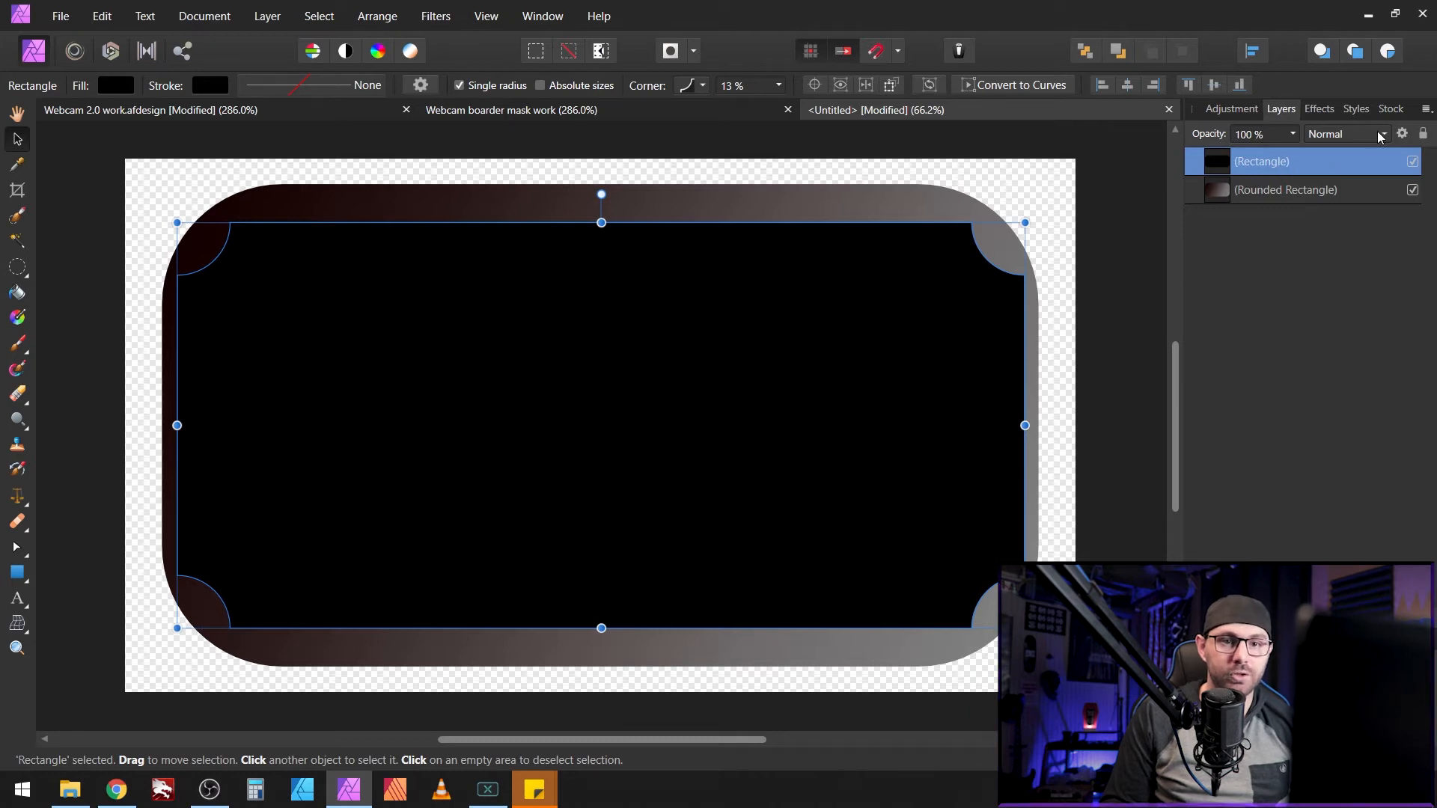
click(1348, 134)
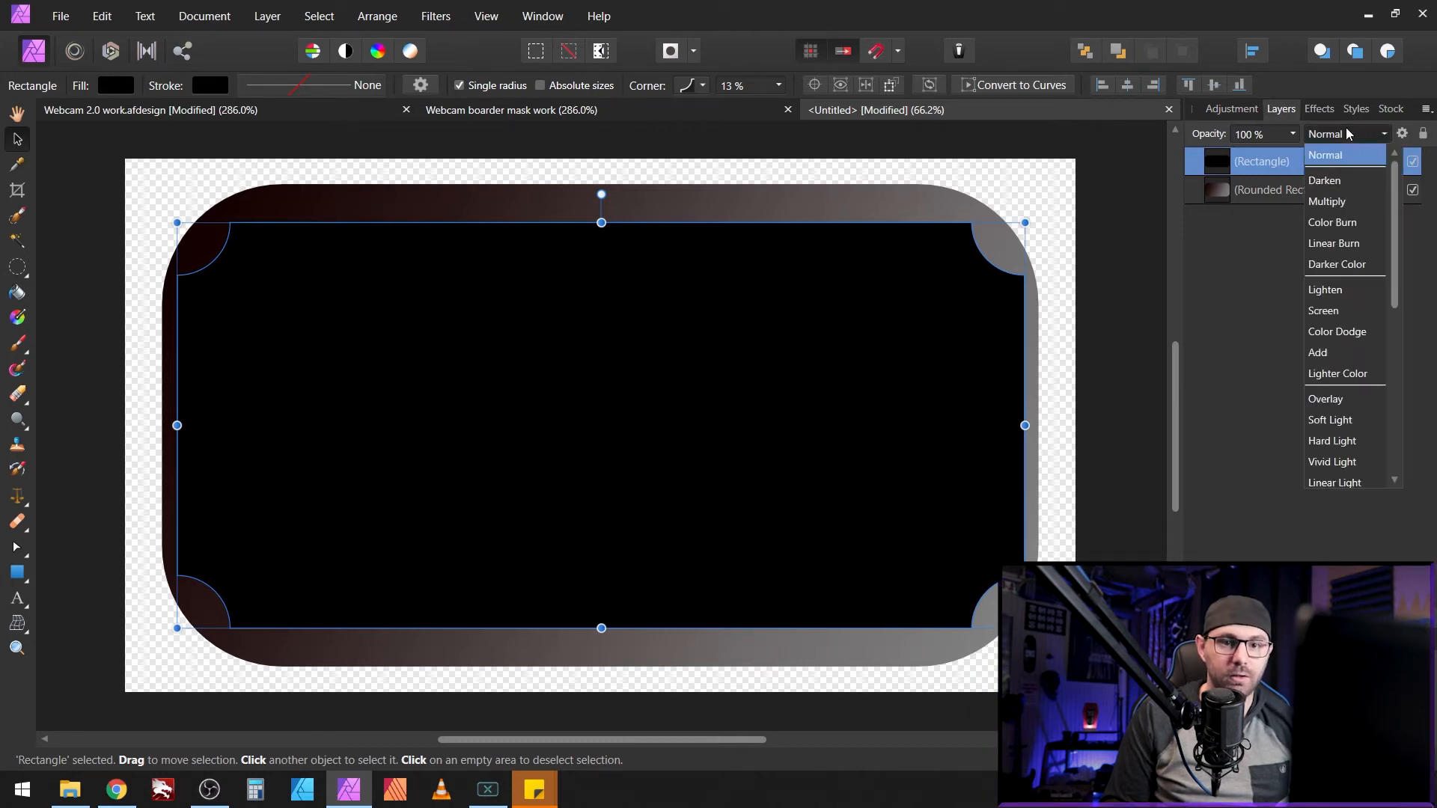
scroll(1347, 419, down, 5)
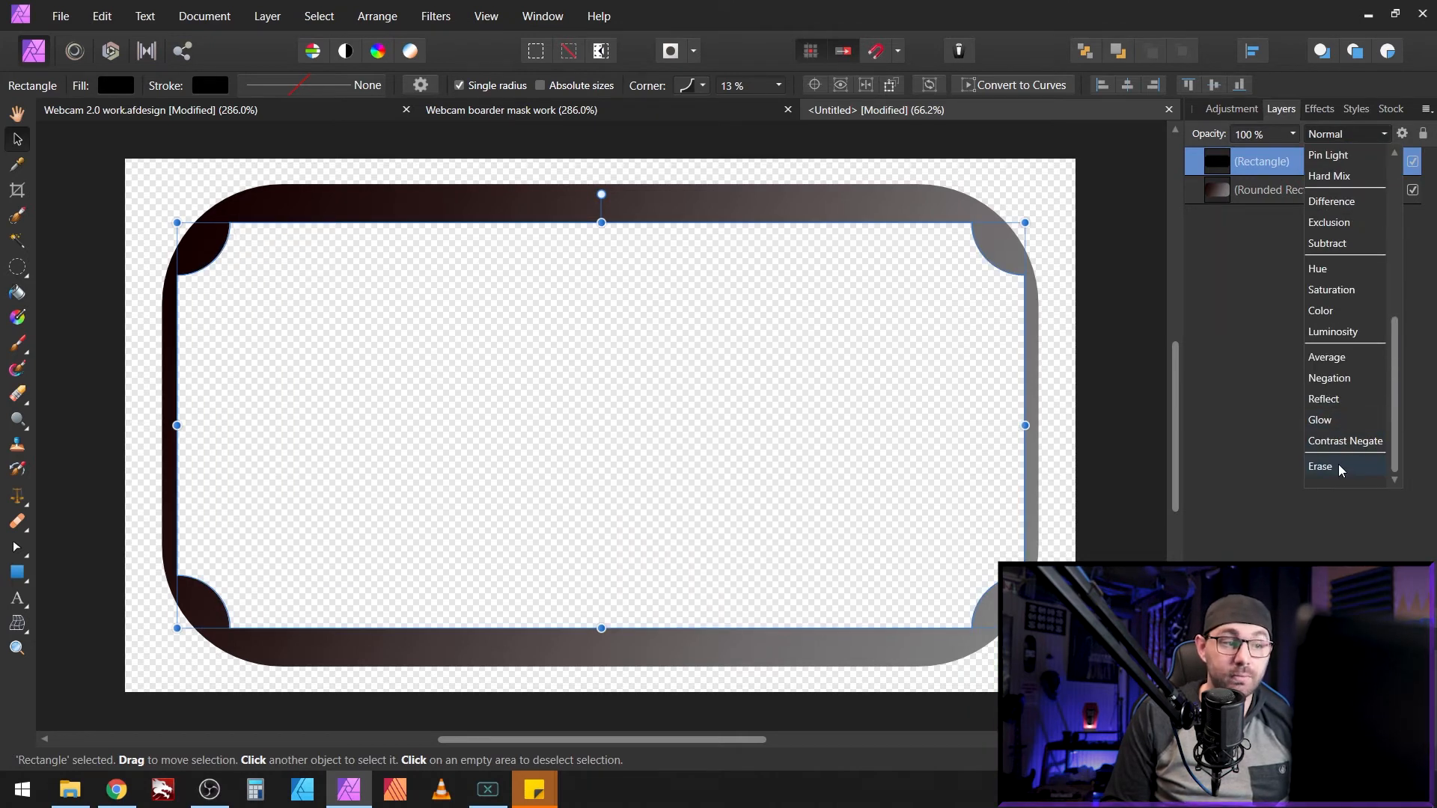
click(1340, 468)
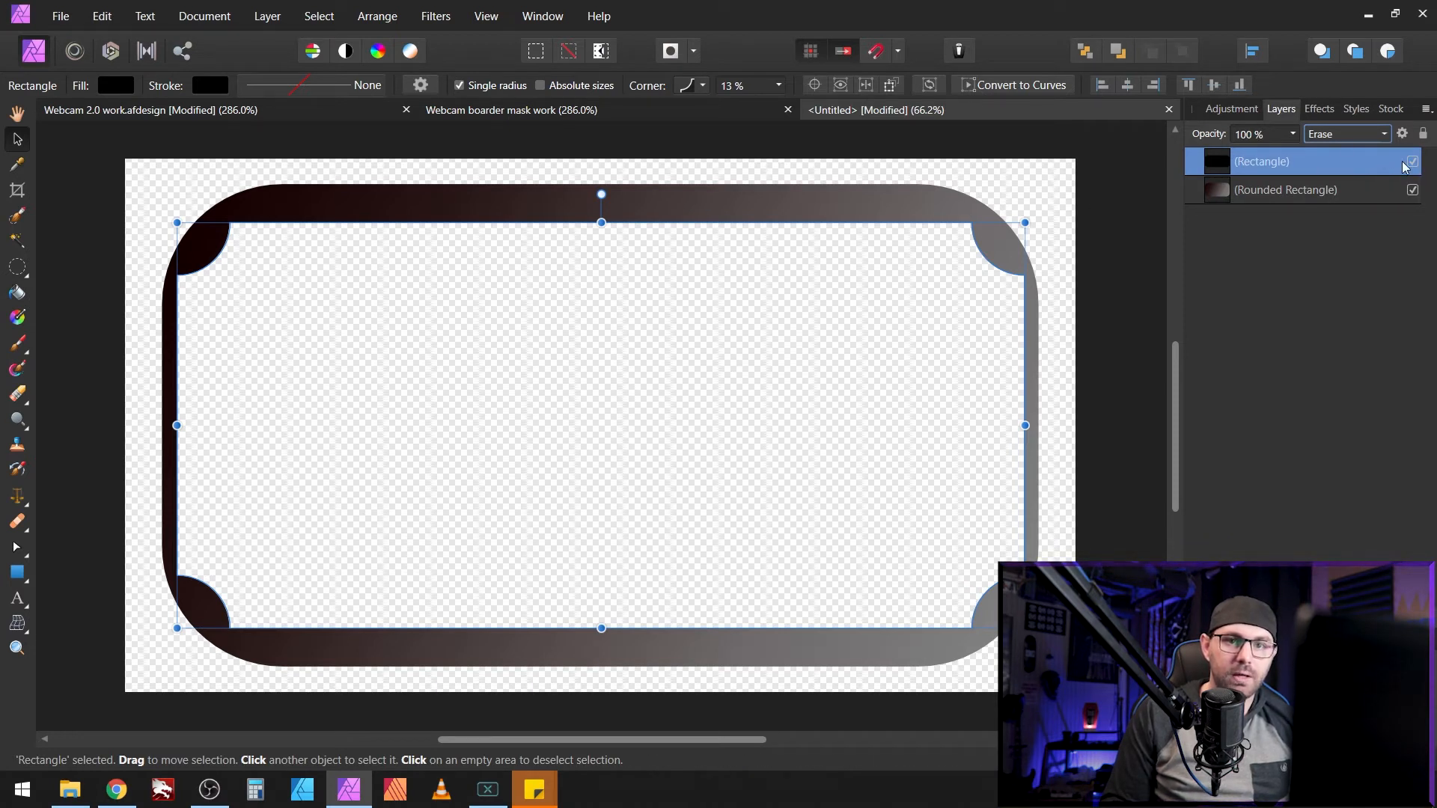
click(1358, 144)
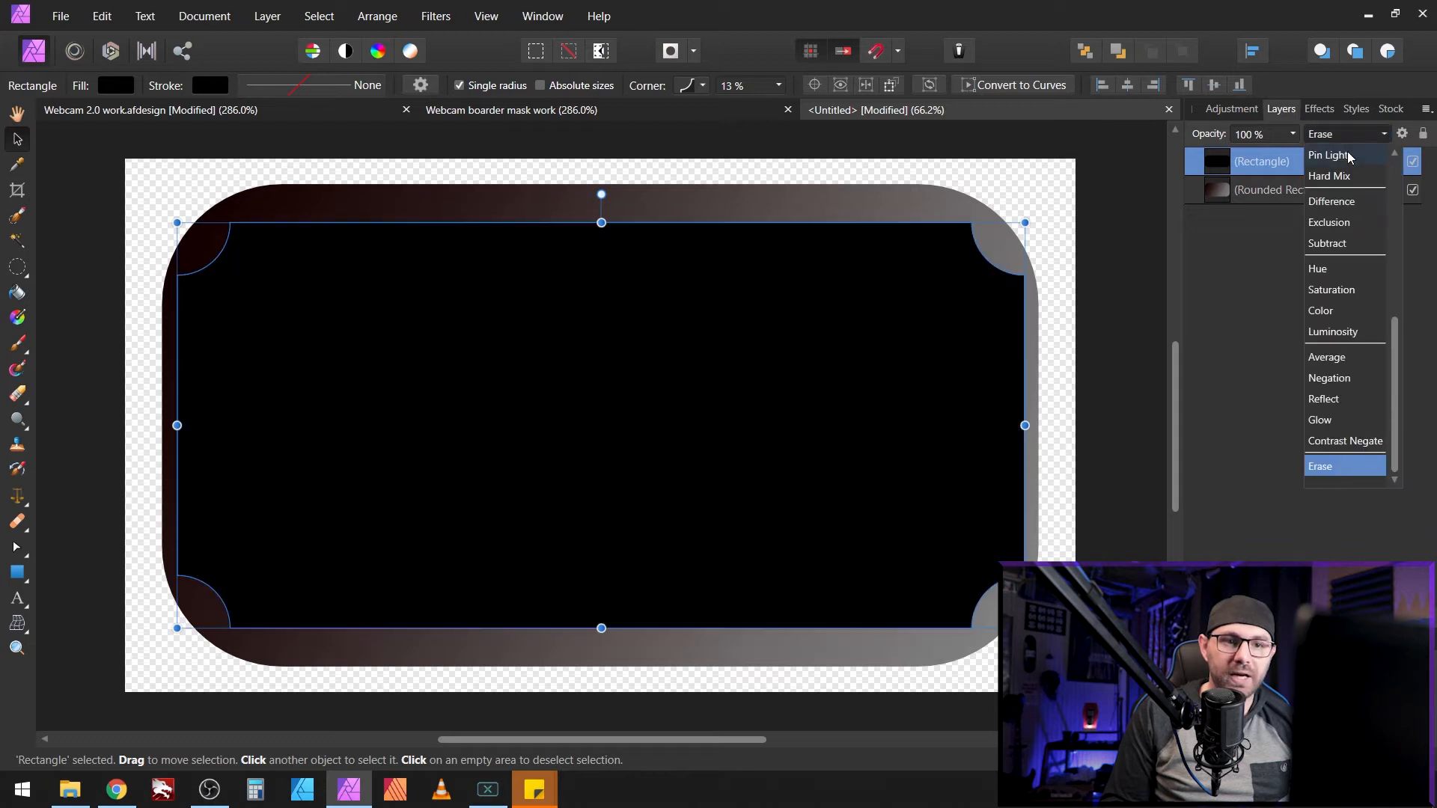
click(1340, 151)
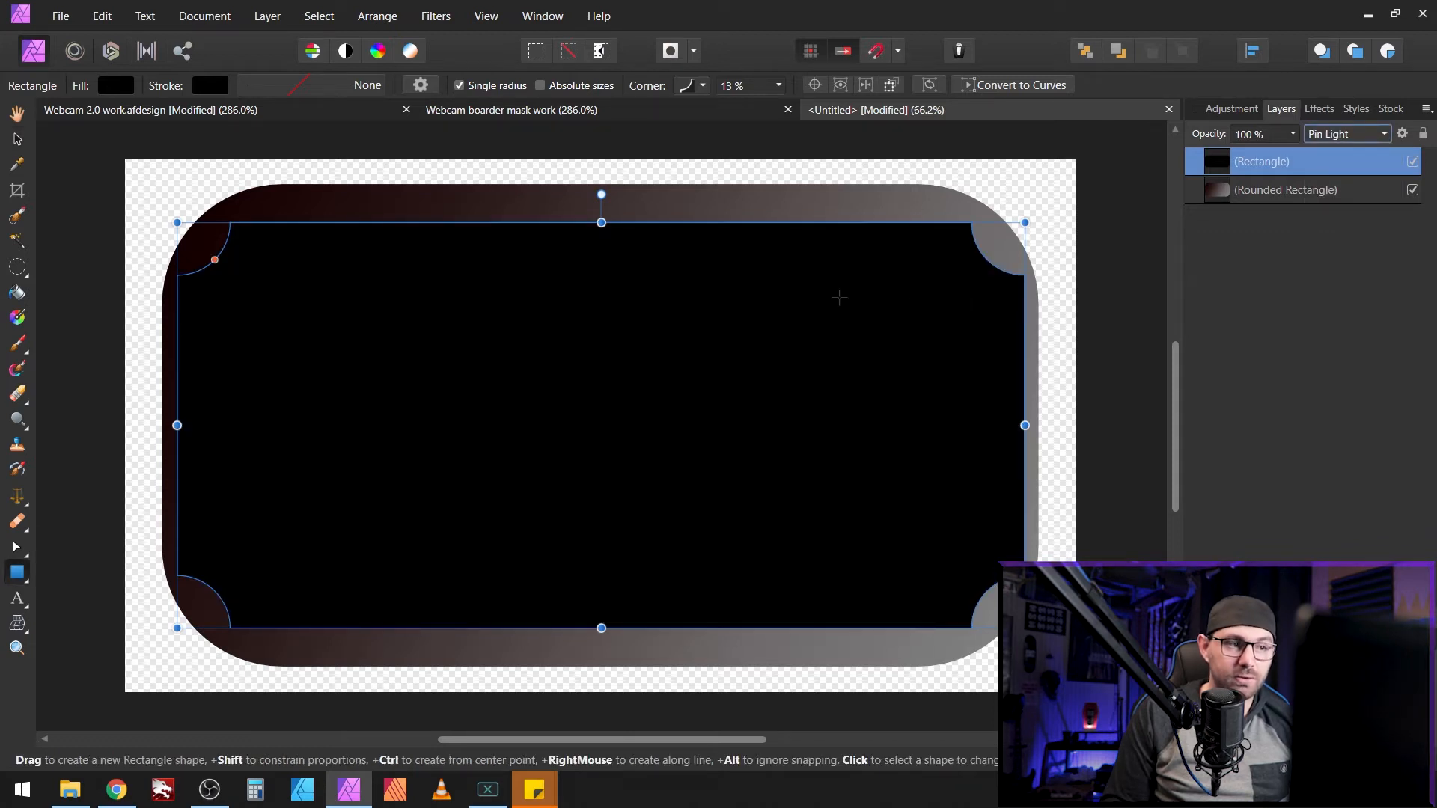
Step: Copy the black rectangle and paste it into a new Web FHD 1920×1080 document
right_click(543, 410)
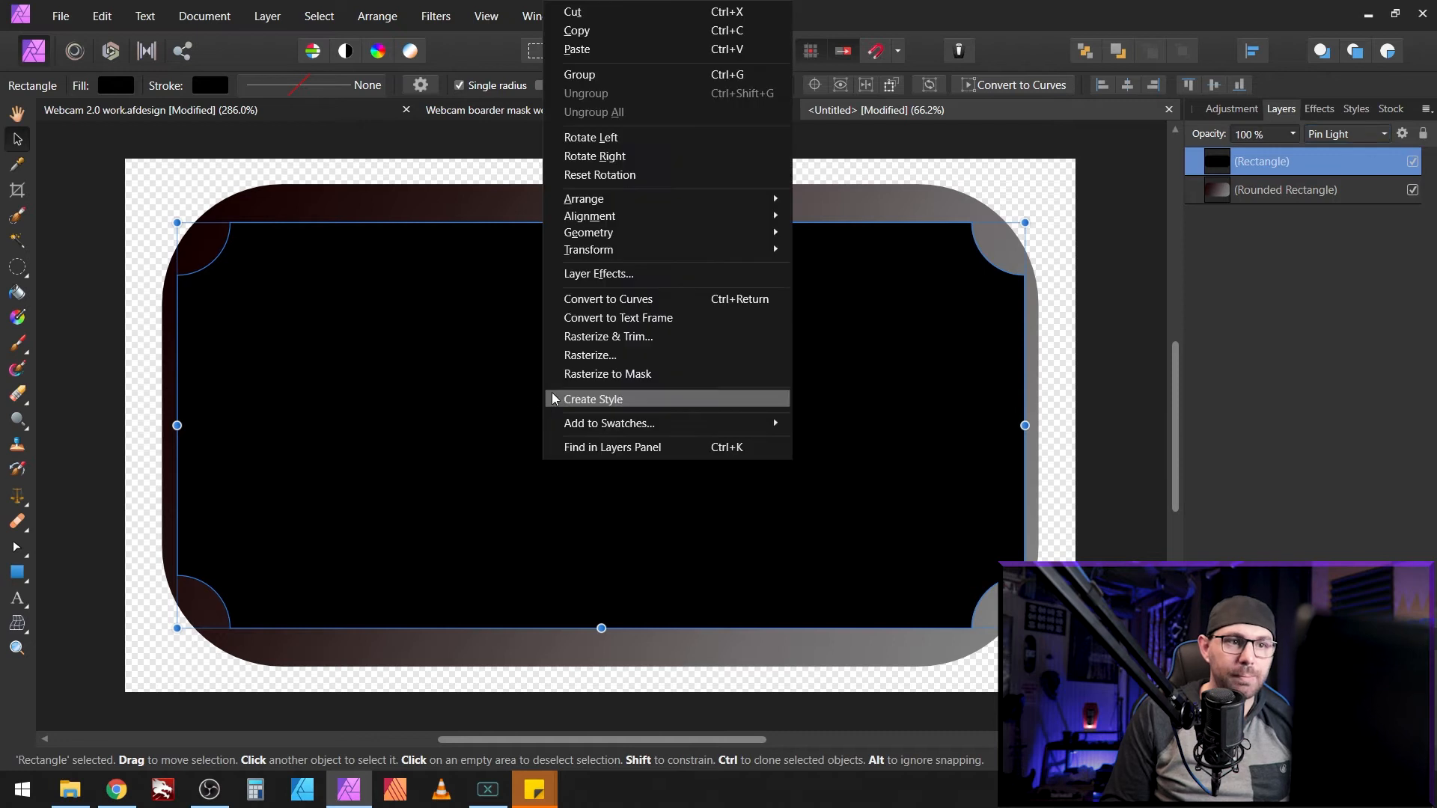
click(587, 31)
click(60, 15)
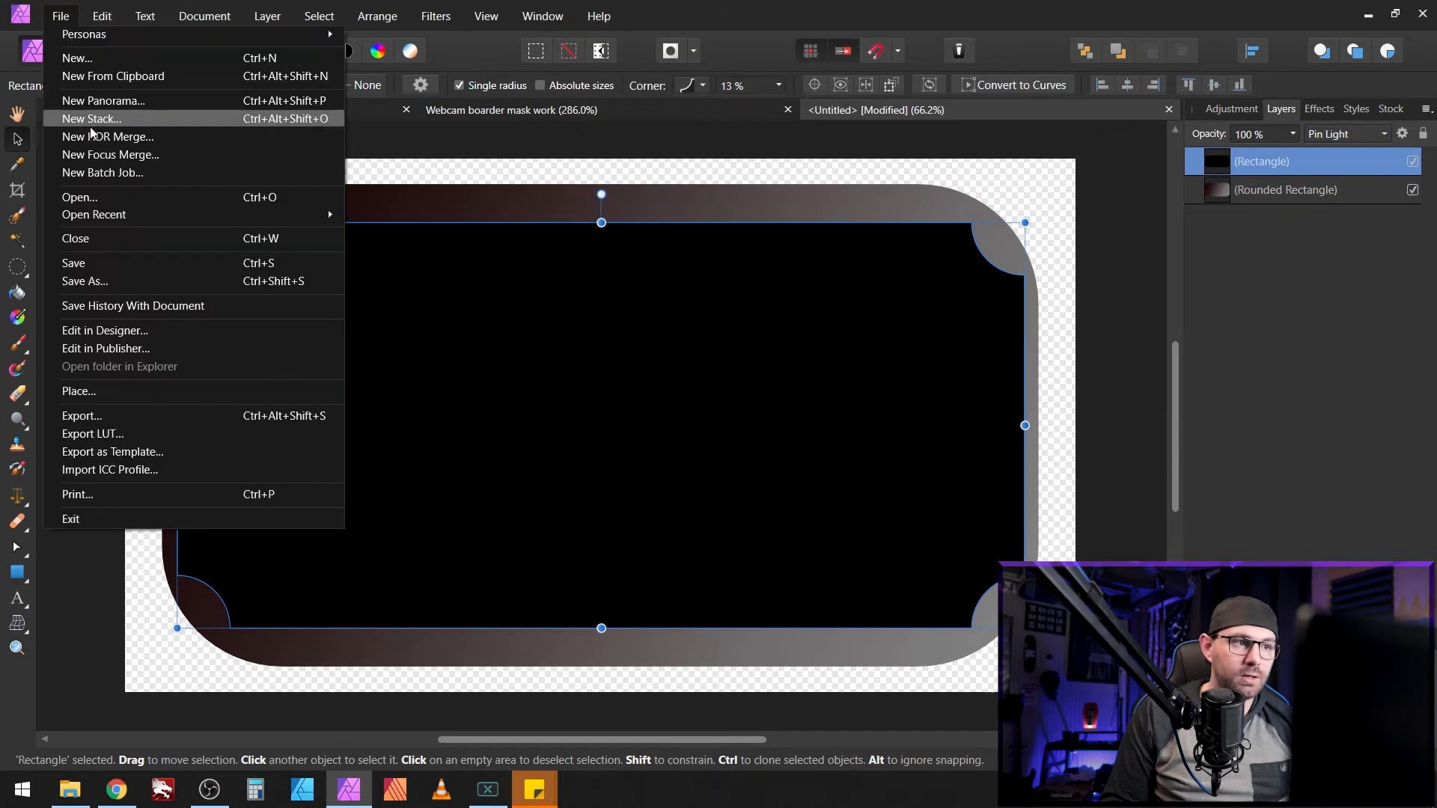
click(105, 57)
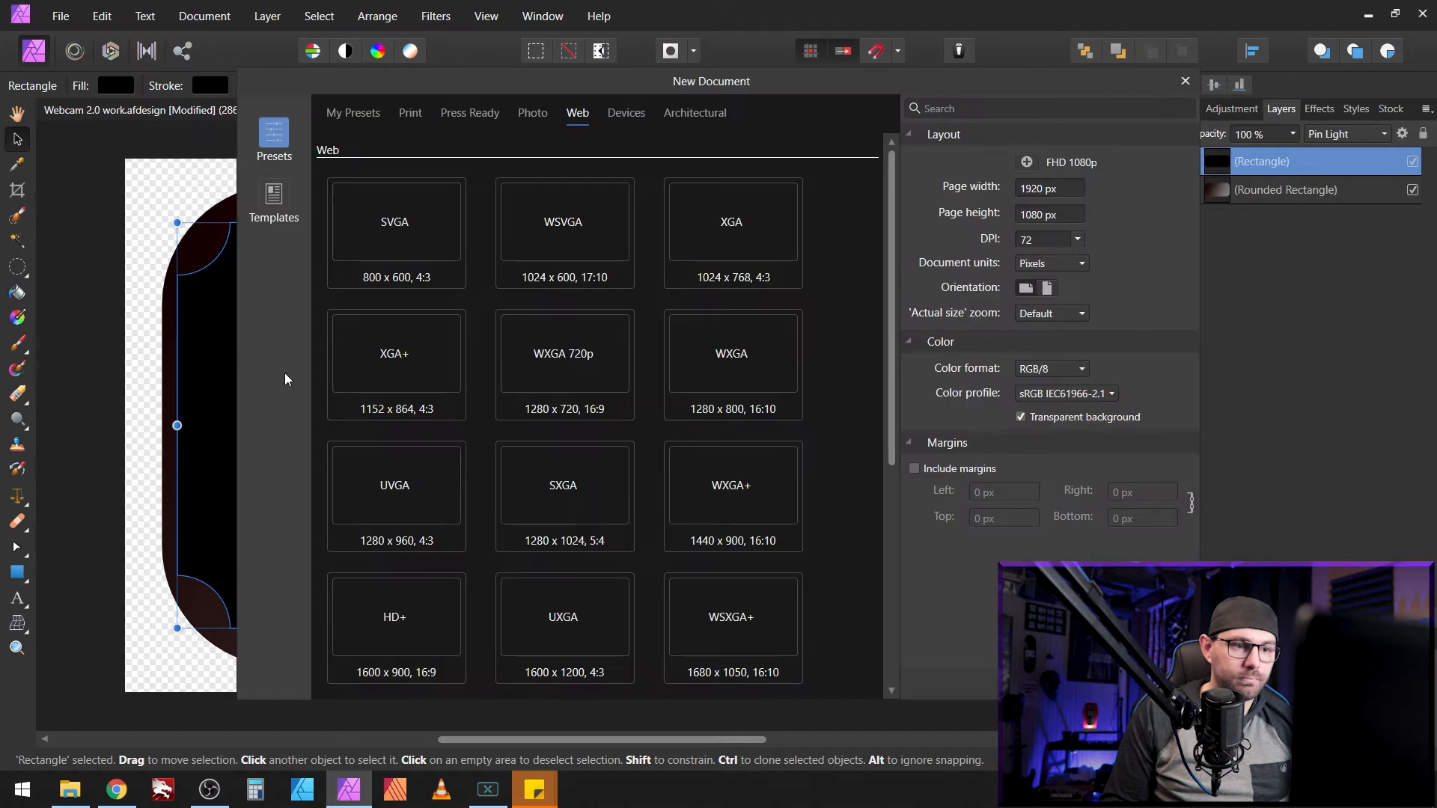
scroll(466, 495, down, 1)
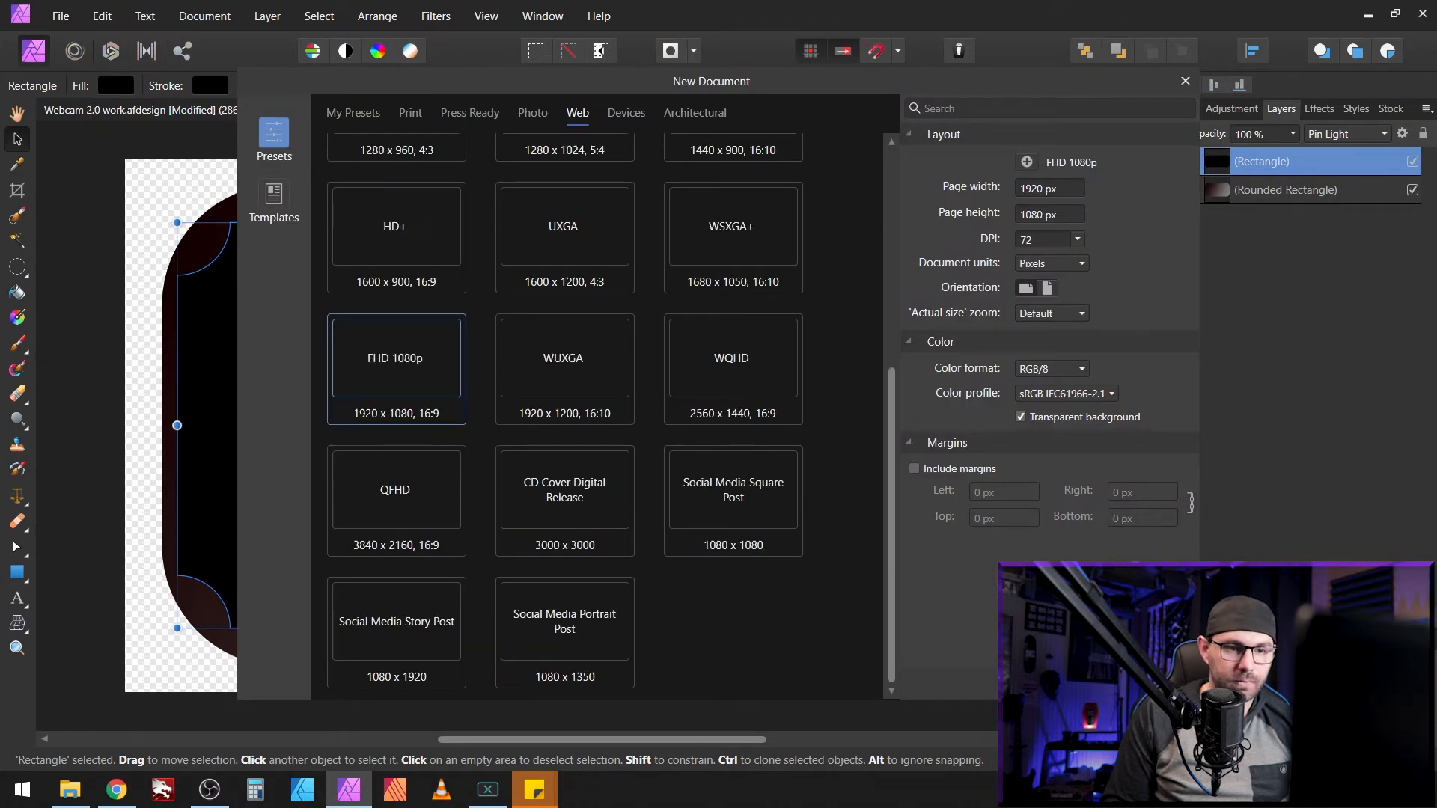
click(1076, 677)
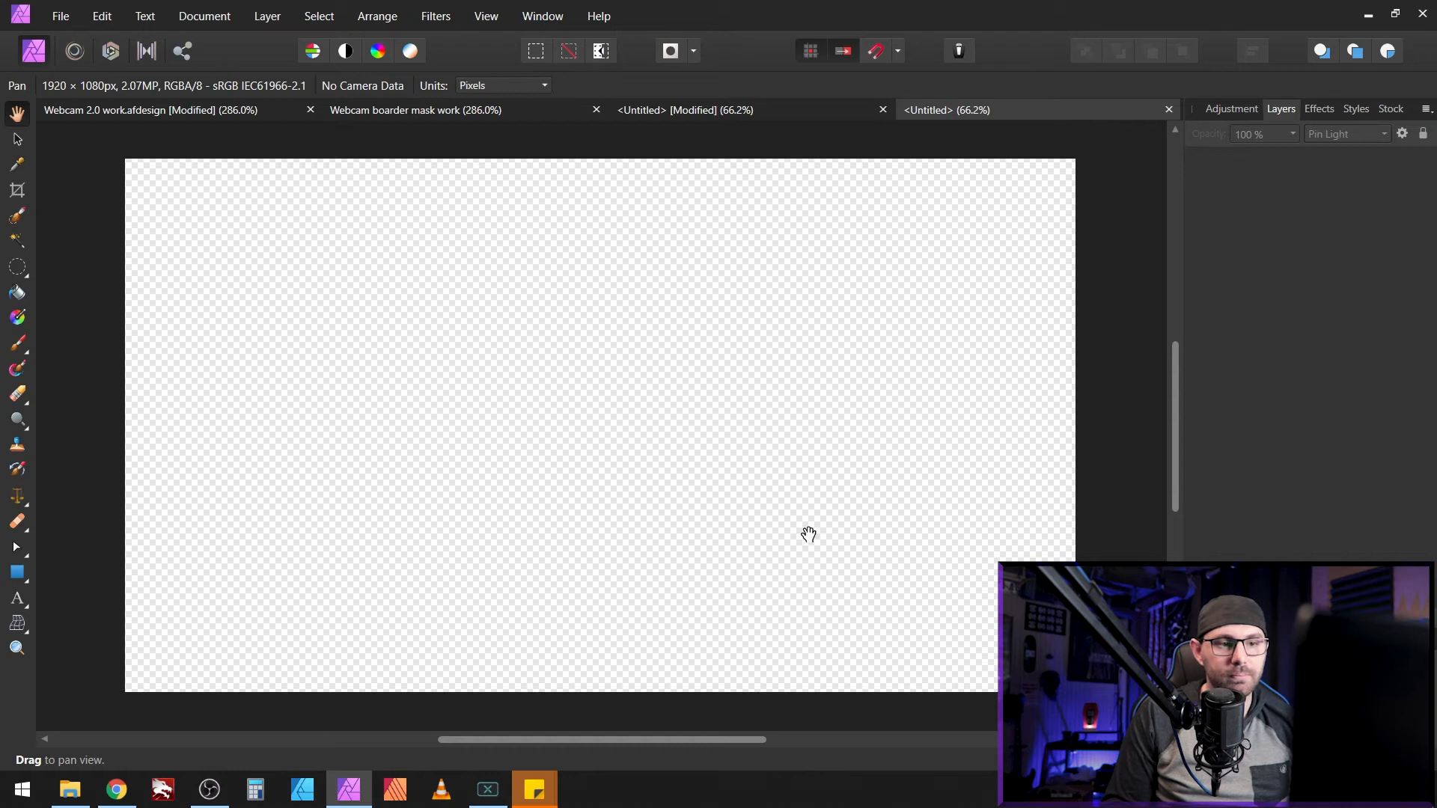
key(ctrl+v)
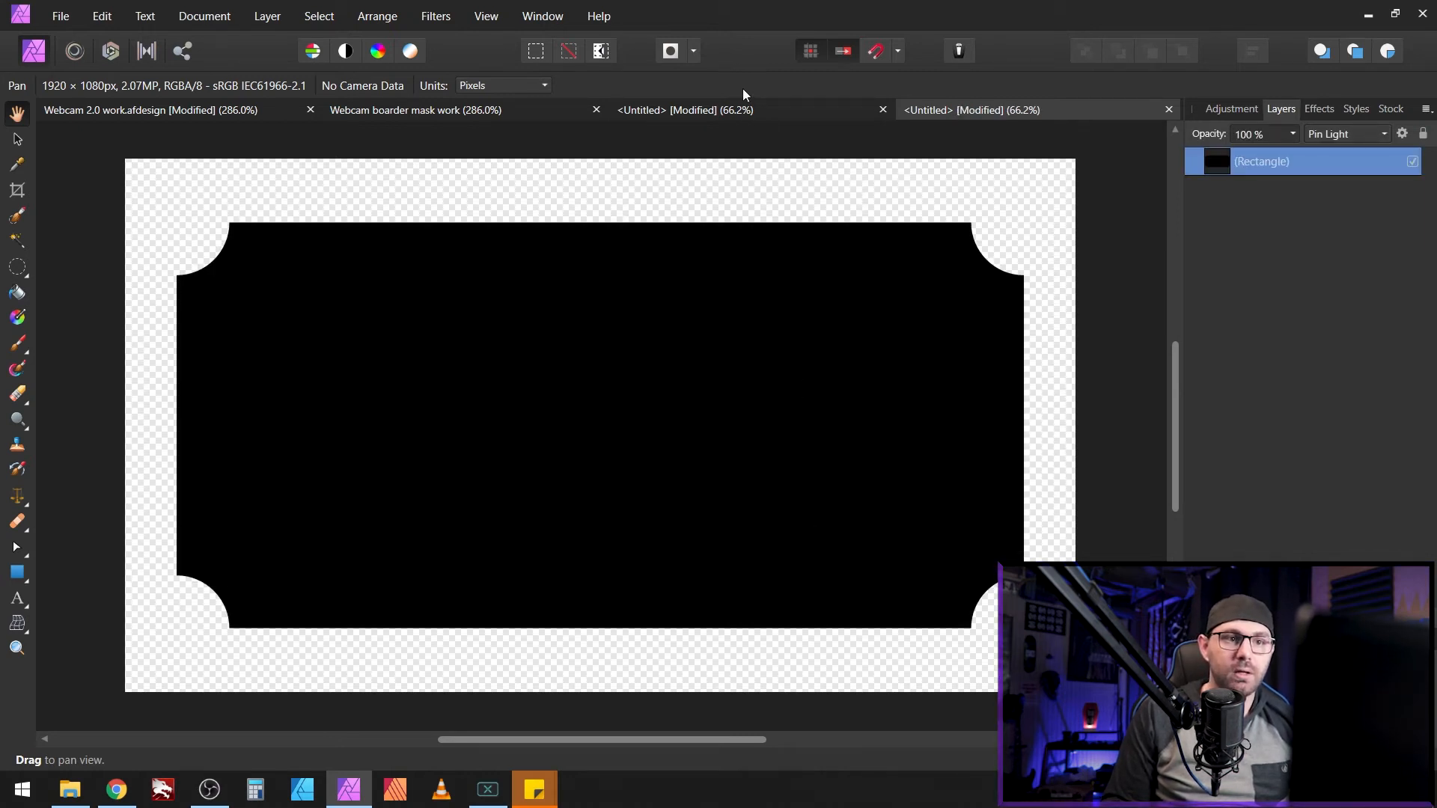
Step: Set the frame document's Rectangle layer back to Erase blending
click(735, 113)
click(1355, 138)
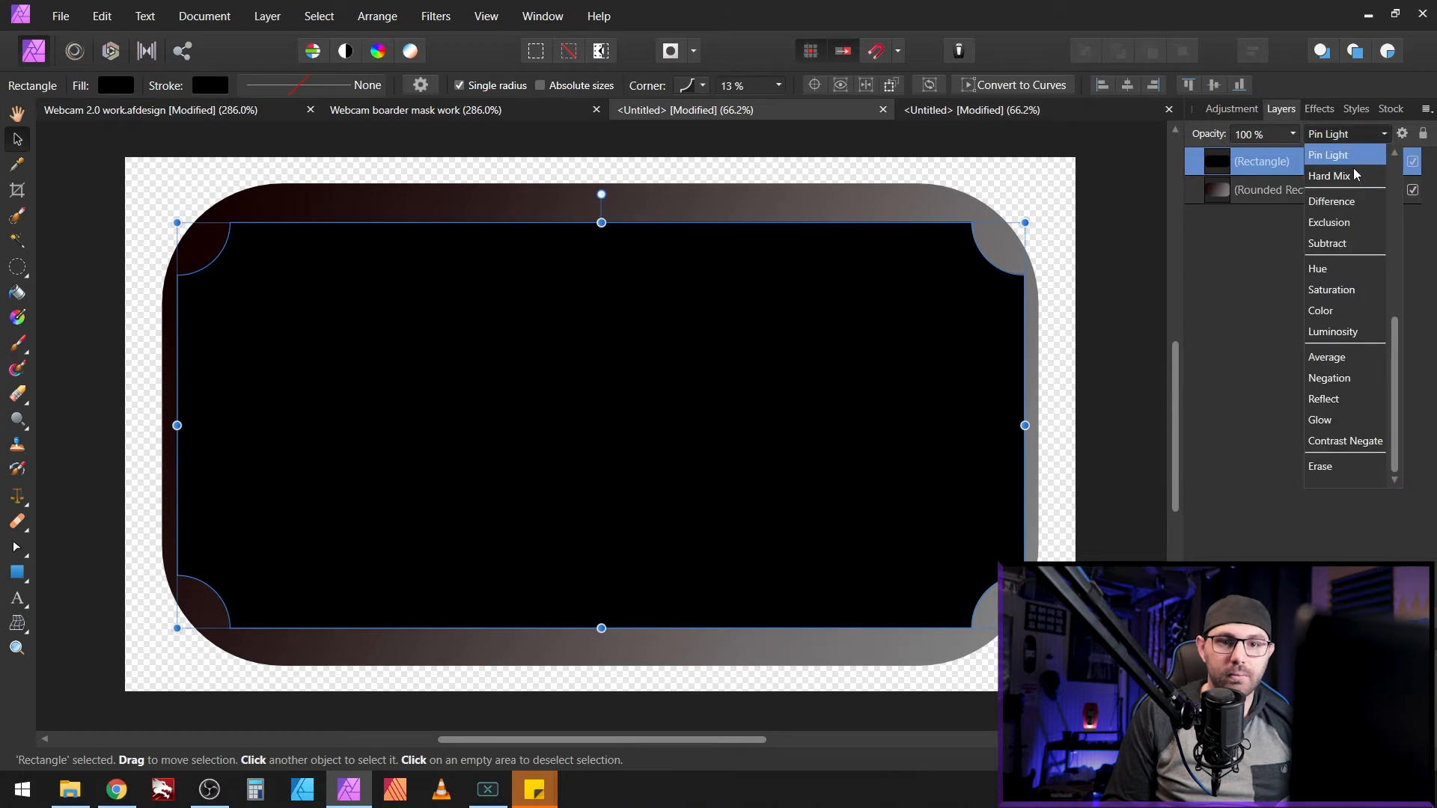
click(1331, 469)
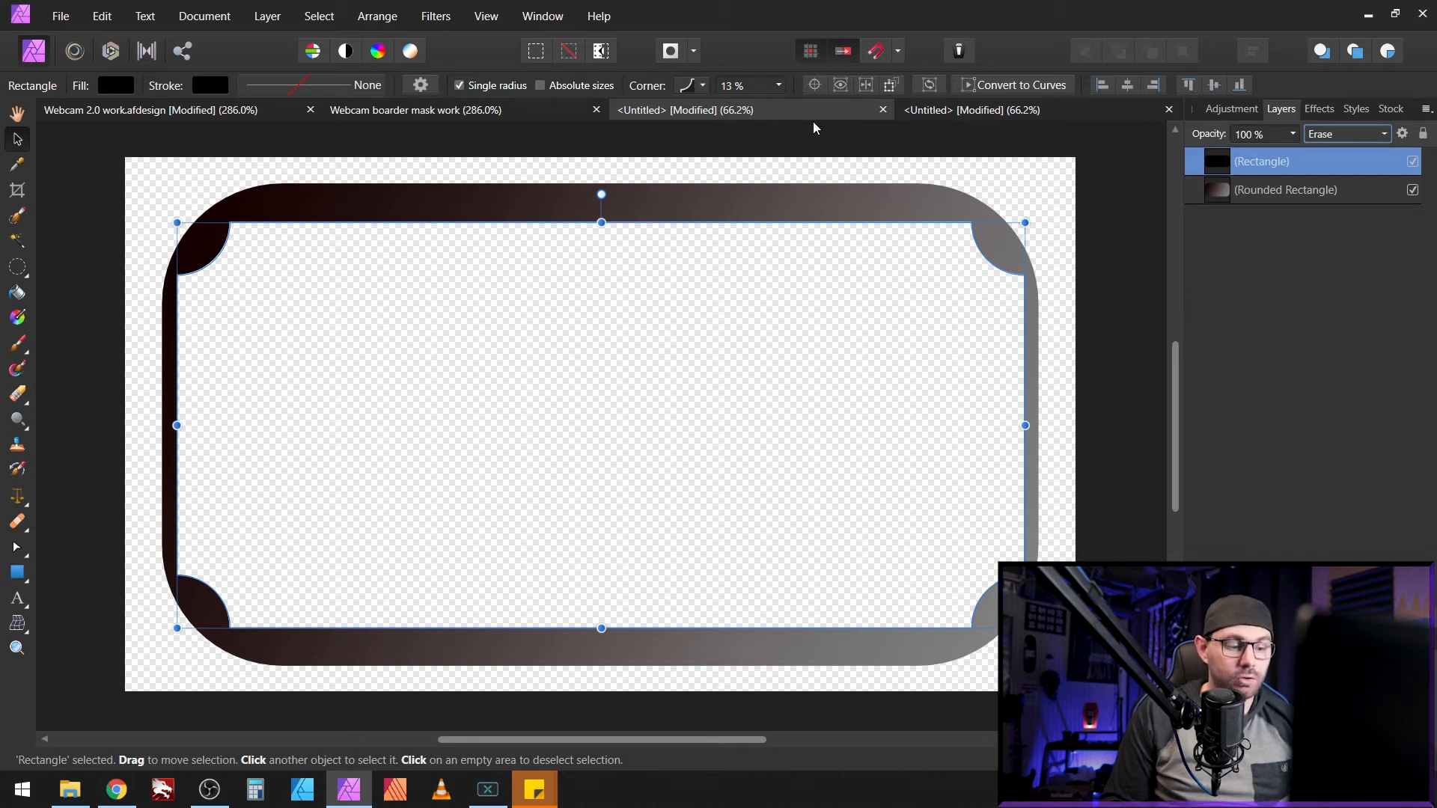
Step: Open and cancel the export settings, then bring up the frame's layer effects
key(ctrl+alt+shift+w)
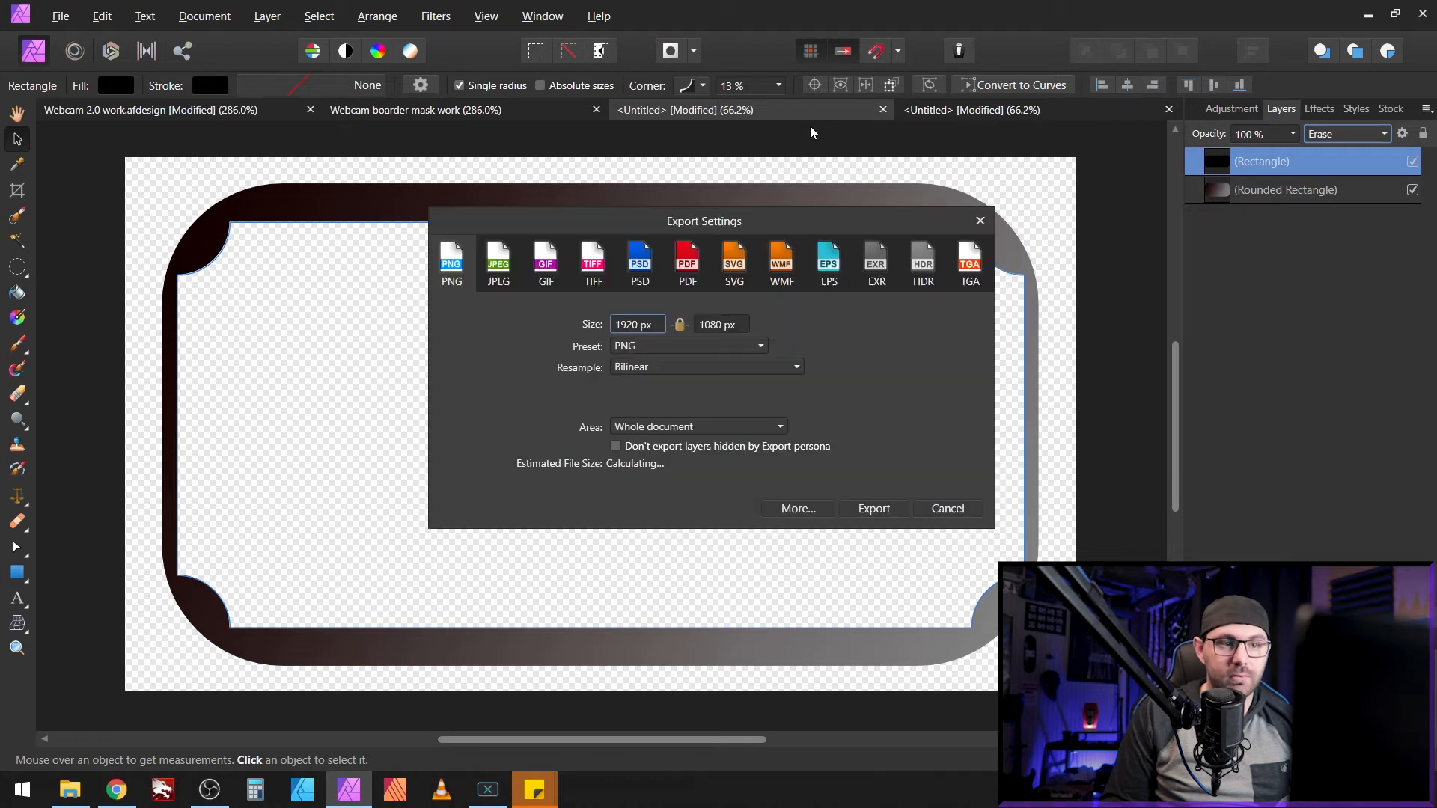
click(946, 509)
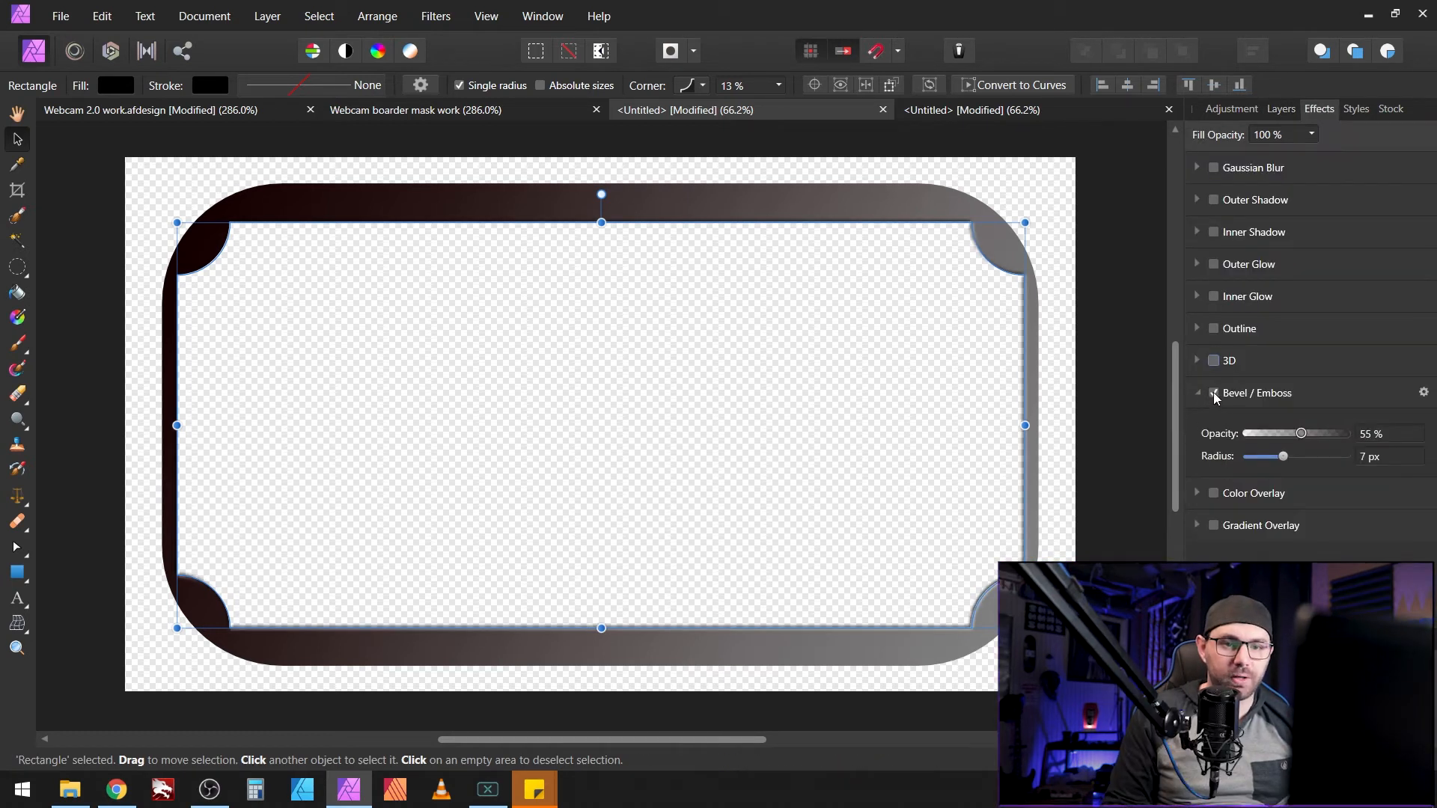
click(1214, 393)
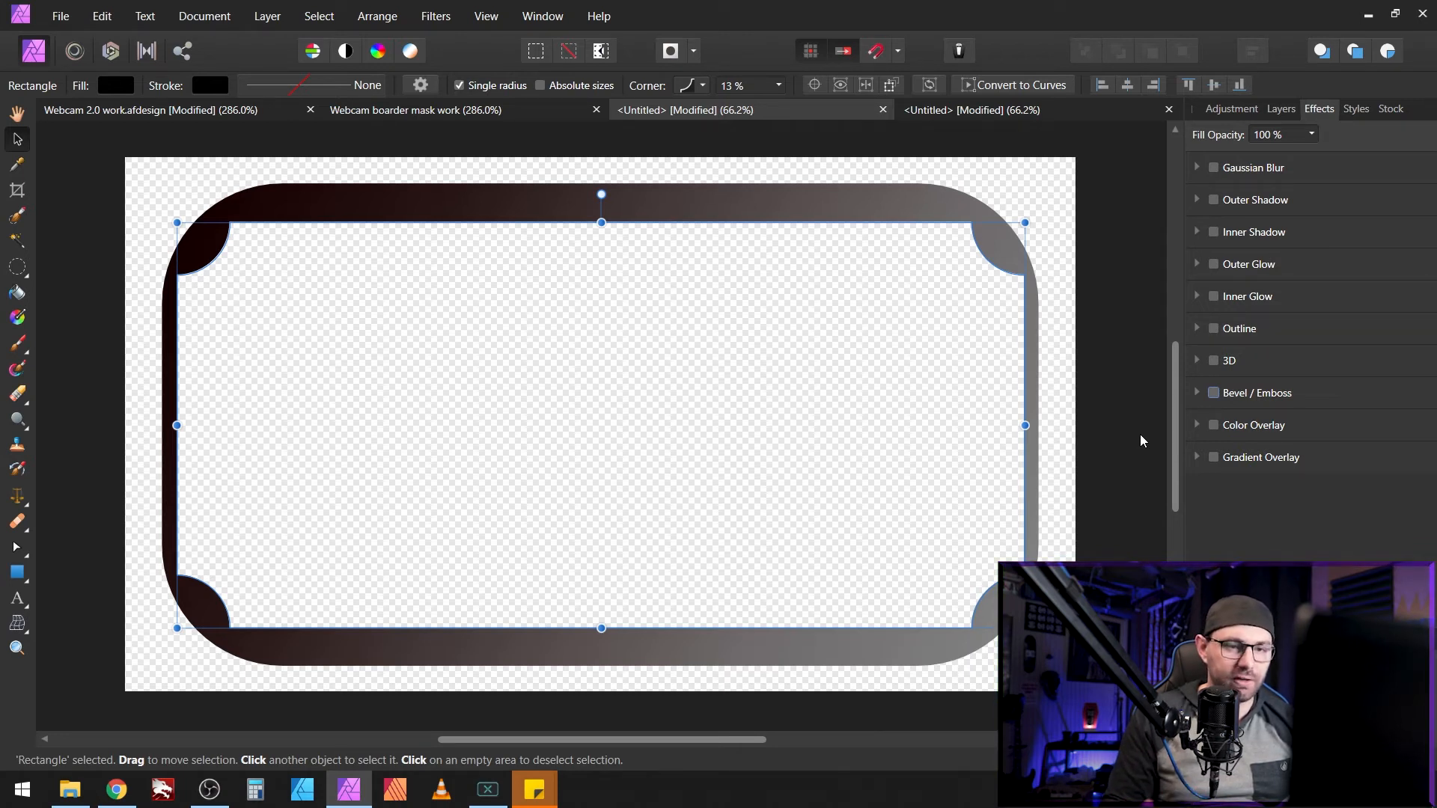
Step: Close the spare document and widen the frame's Bevel/Emboss radius to 9 px
click(882, 110)
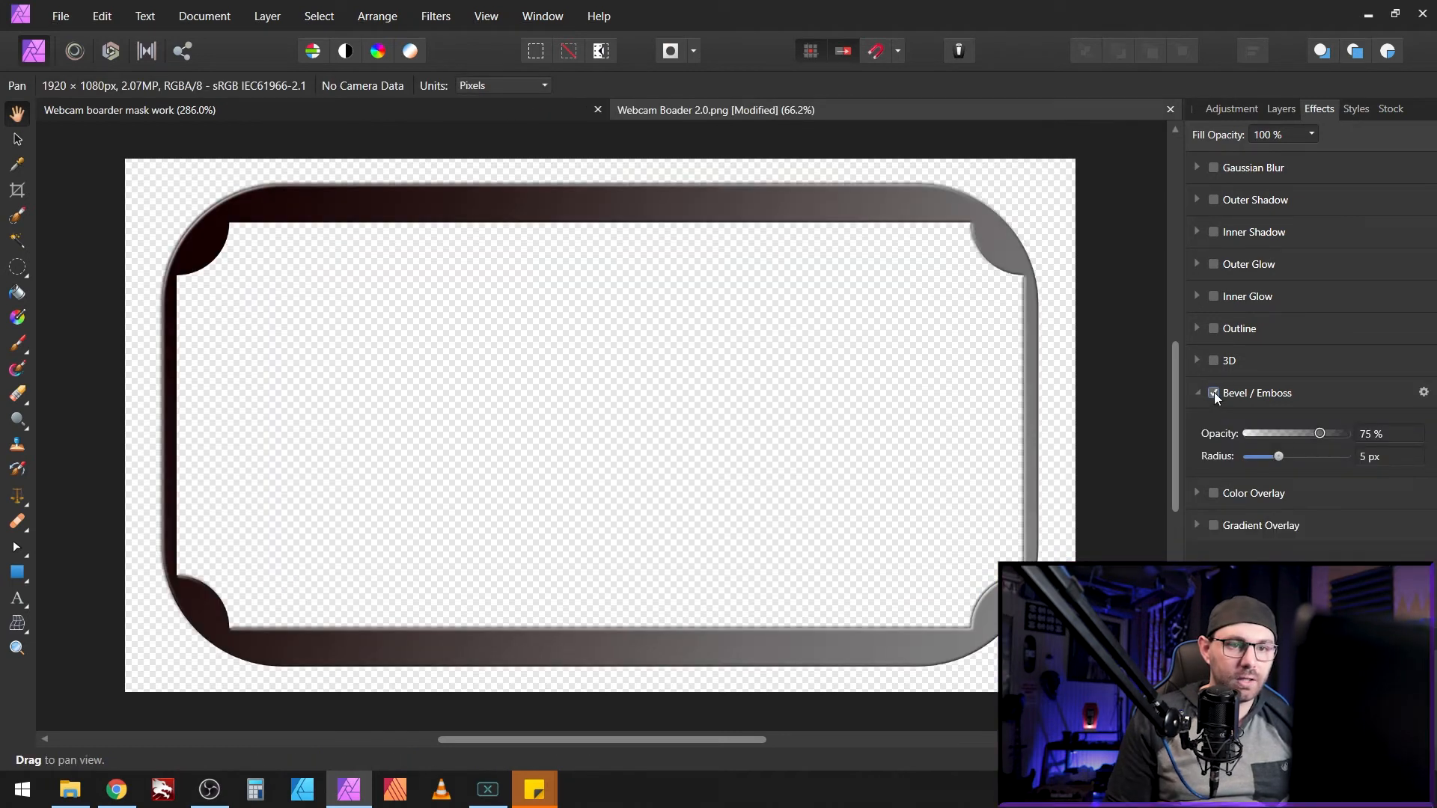
drag(1274, 458, 1283, 458)
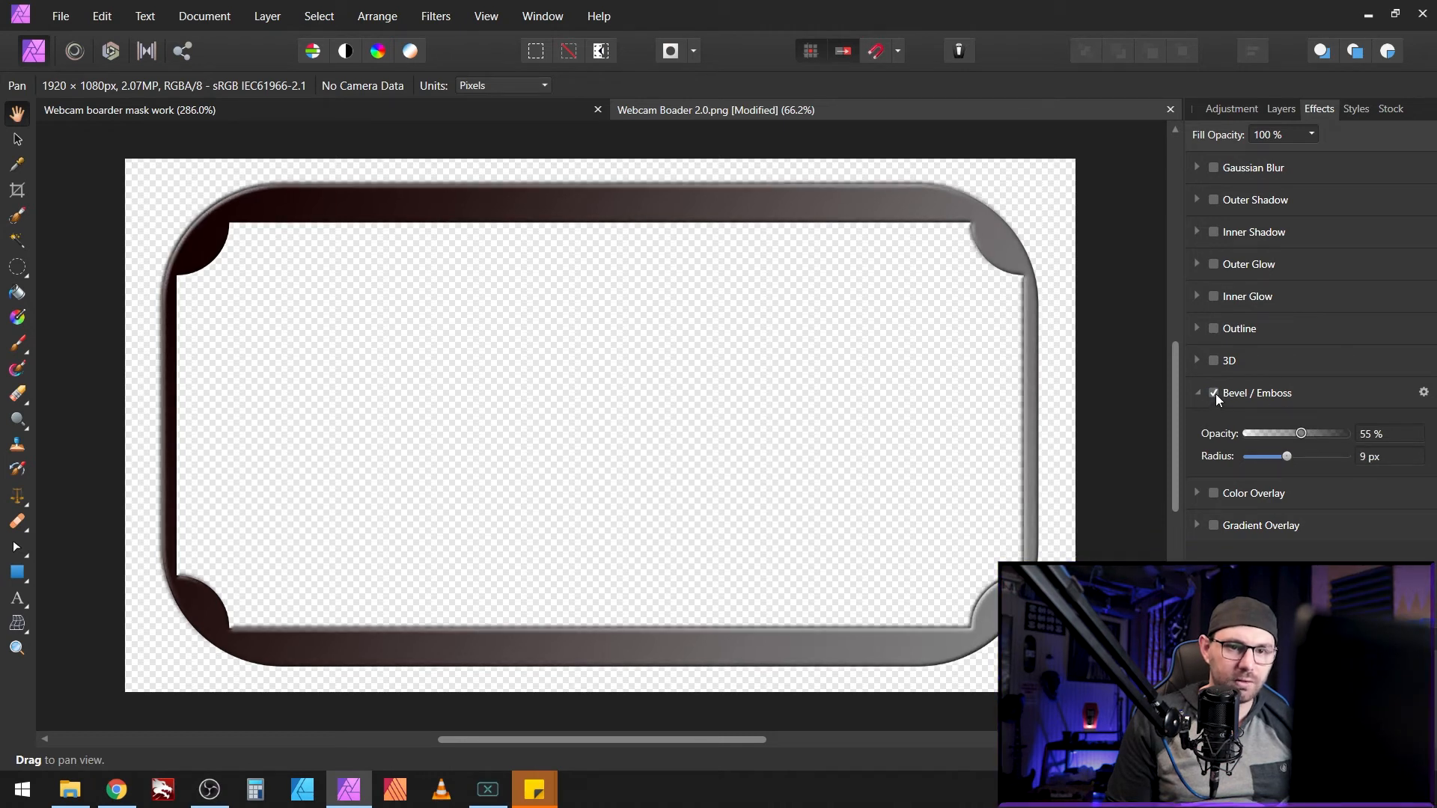
click(1214, 392)
click(1215, 392)
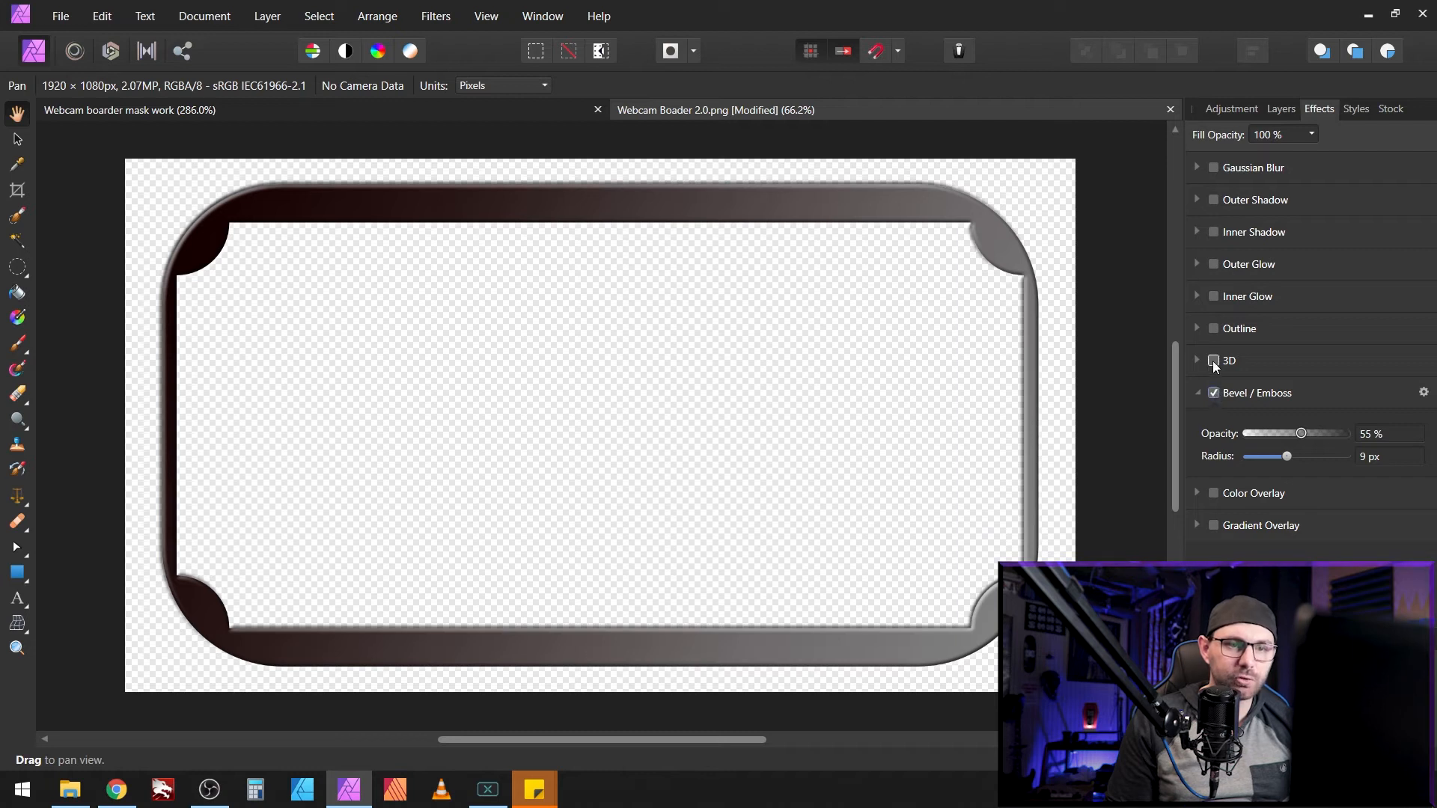
Step: Add 3D shading at 26.1 px radius and enable a white Outer Glow
click(1213, 361)
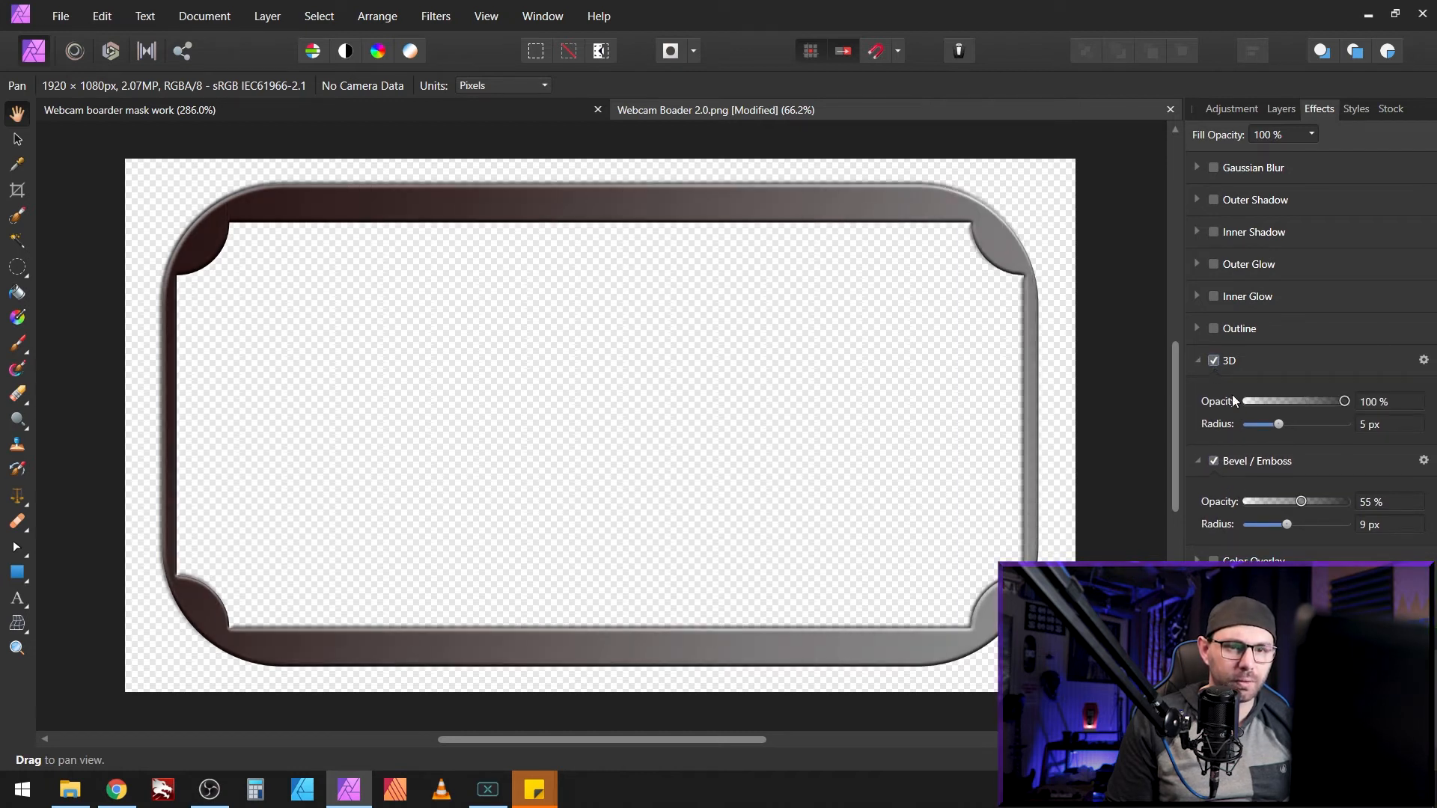
drag(1282, 424, 1308, 425)
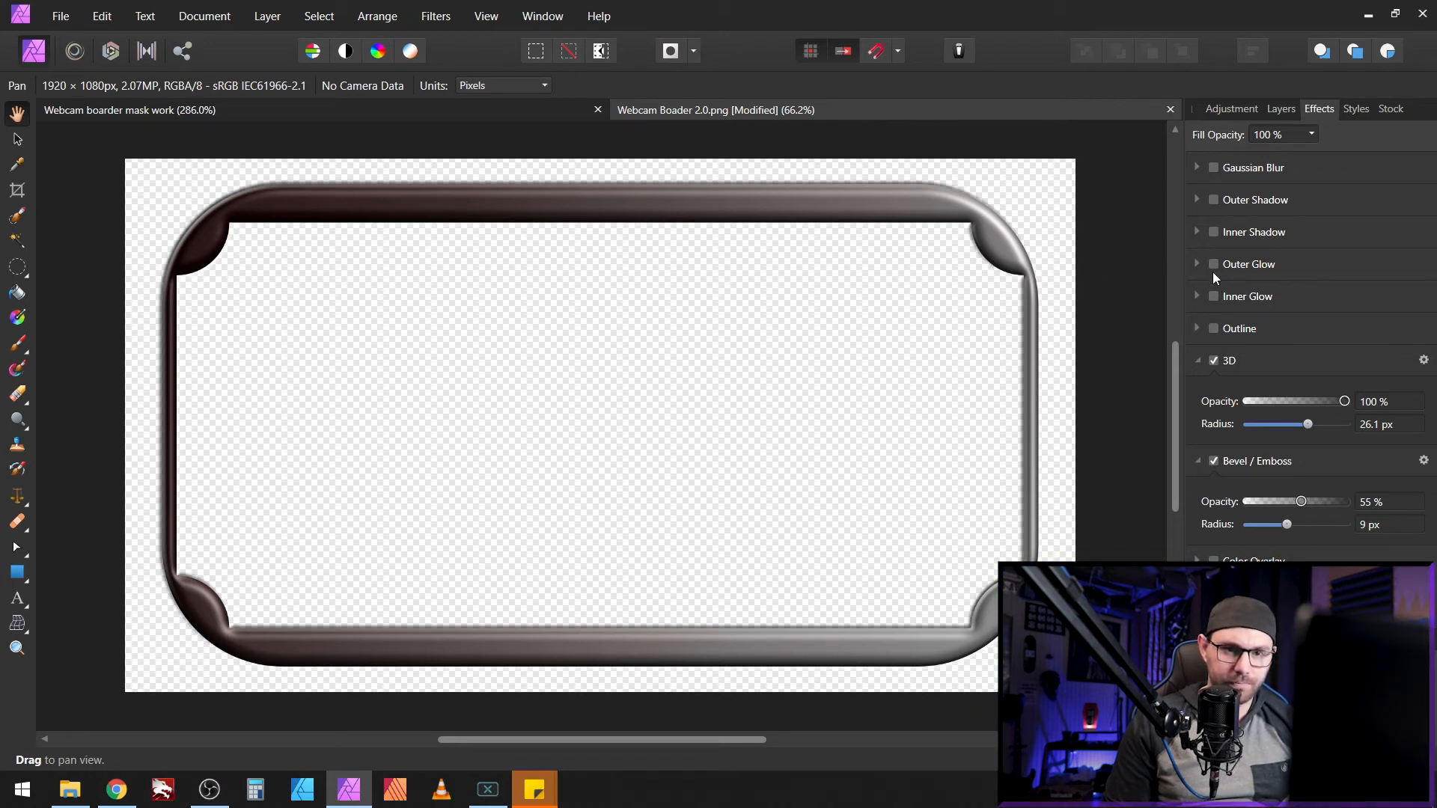
click(1197, 360)
click(1197, 393)
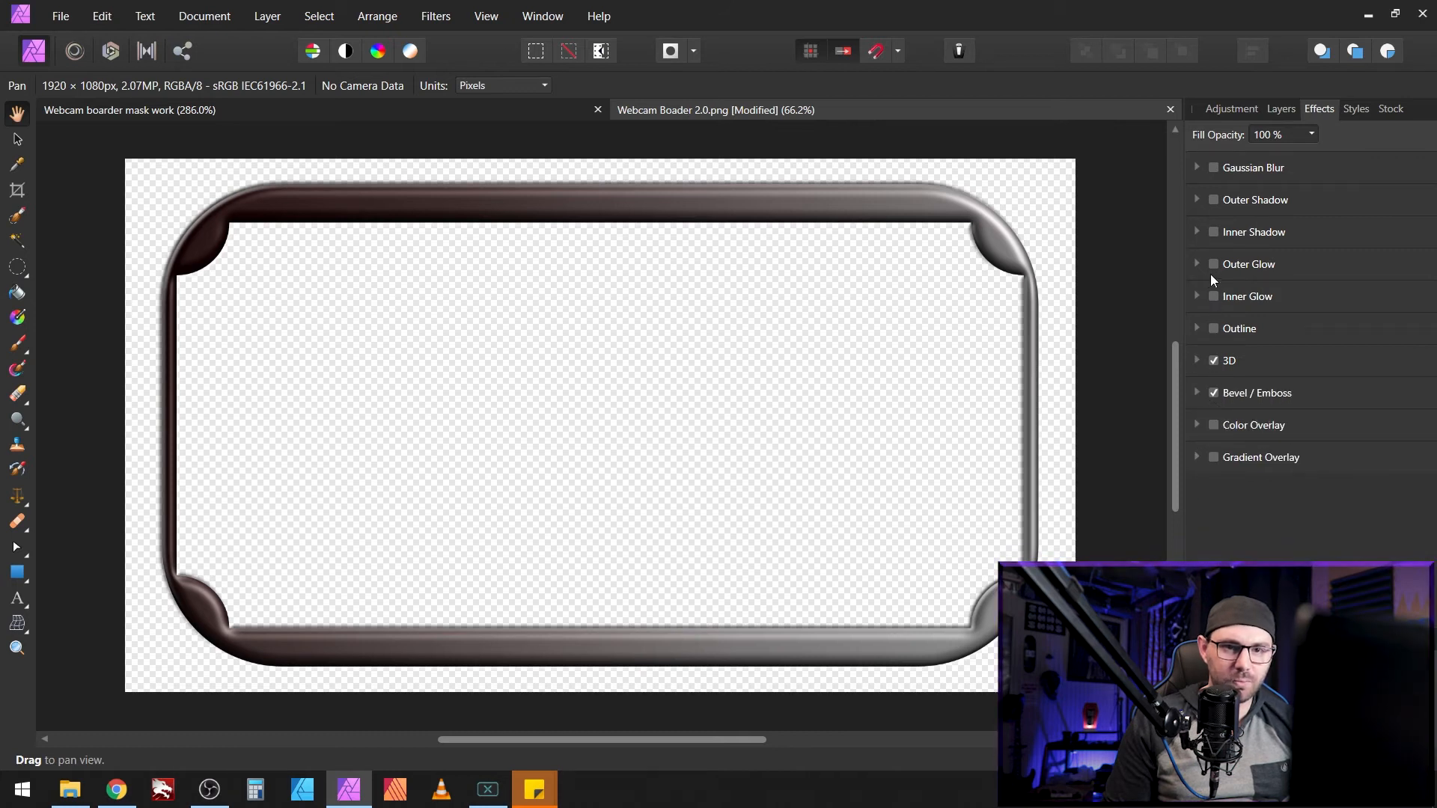
click(1214, 267)
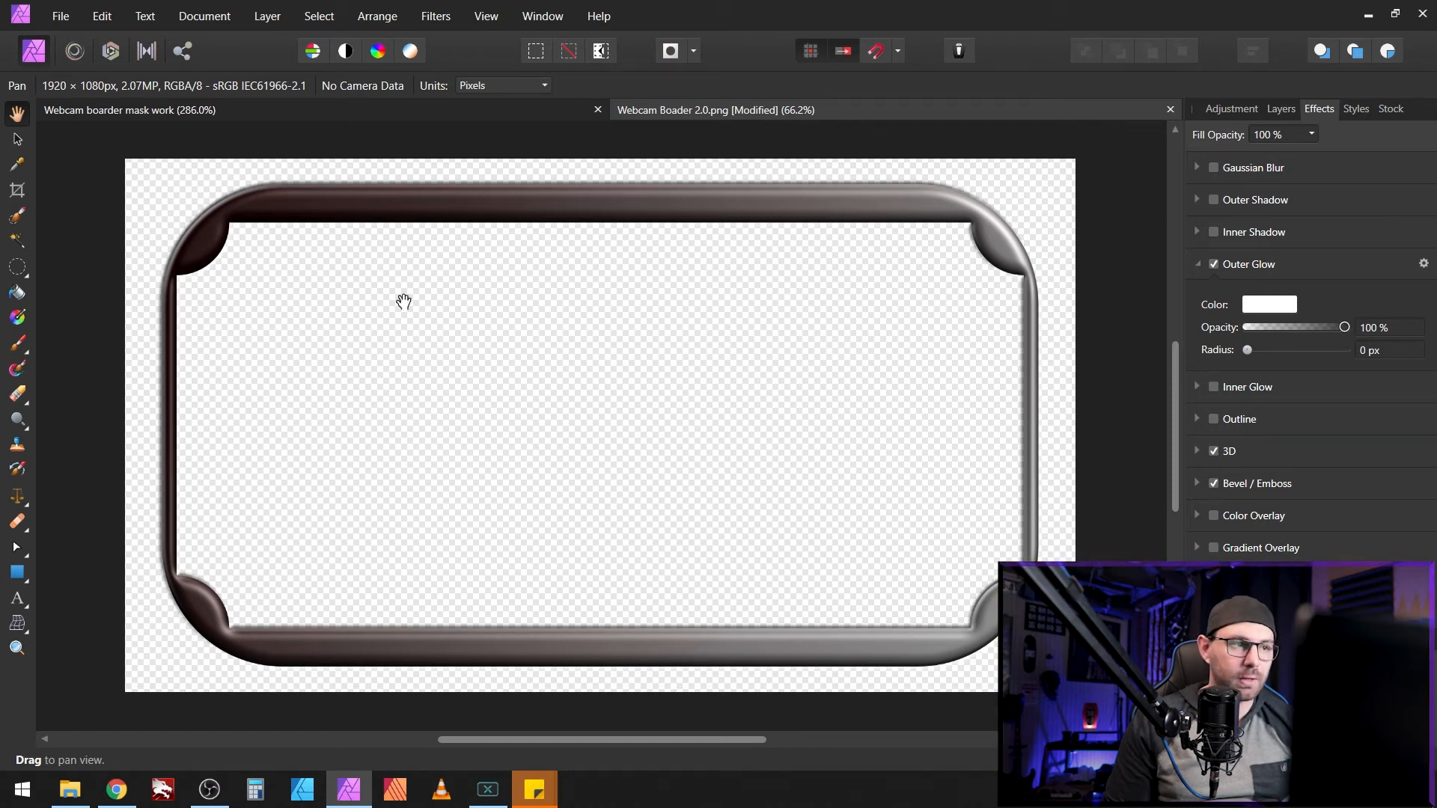
Step: Draw a canvas-sized black rectangle as a backdrop behind the border
click(17, 572)
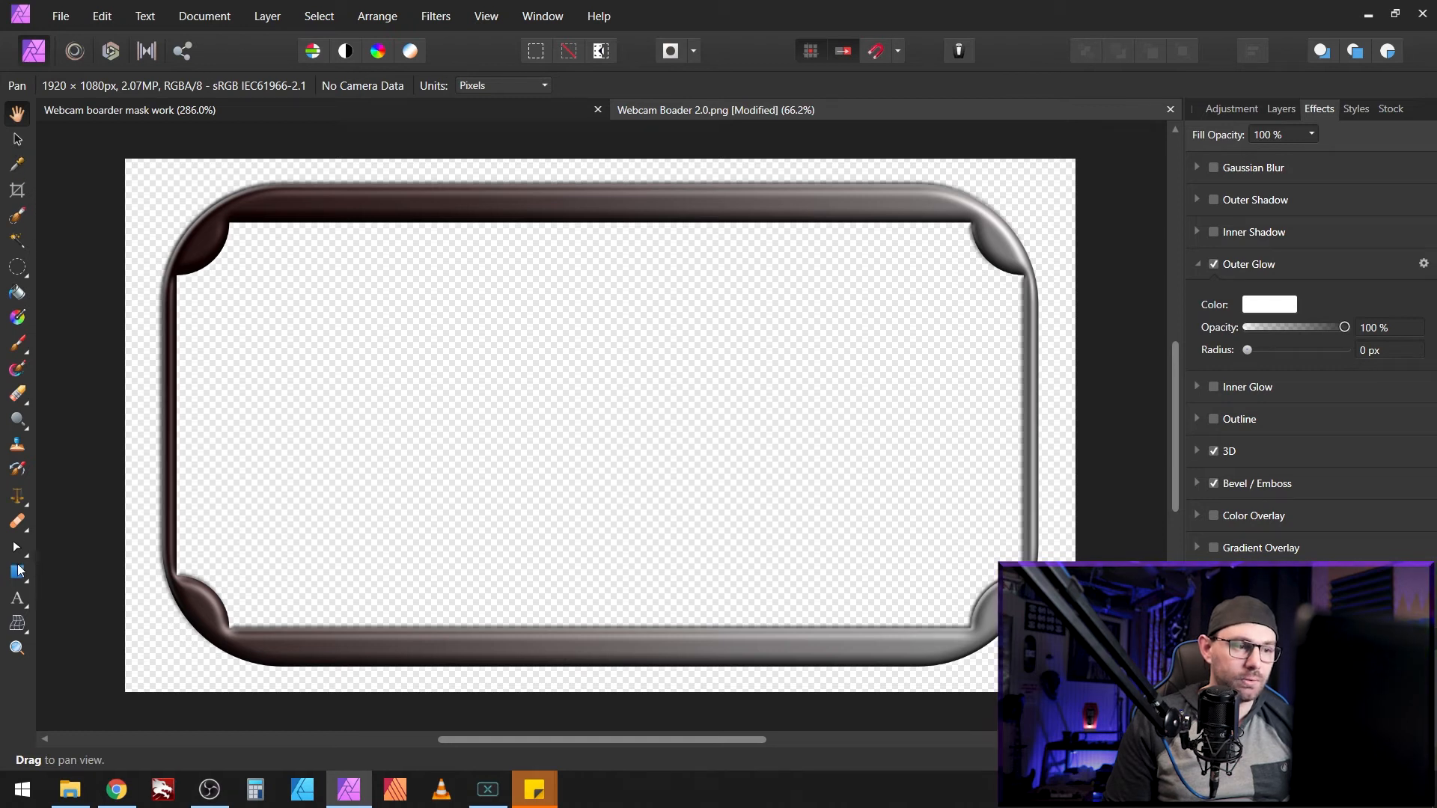
mouse_move(130, 161)
mouse_down()
mouse_move(184, 292)
mouse_move(936, 449)
mouse_move(1022, 516)
mouse_move(1070, 686)
mouse_up()
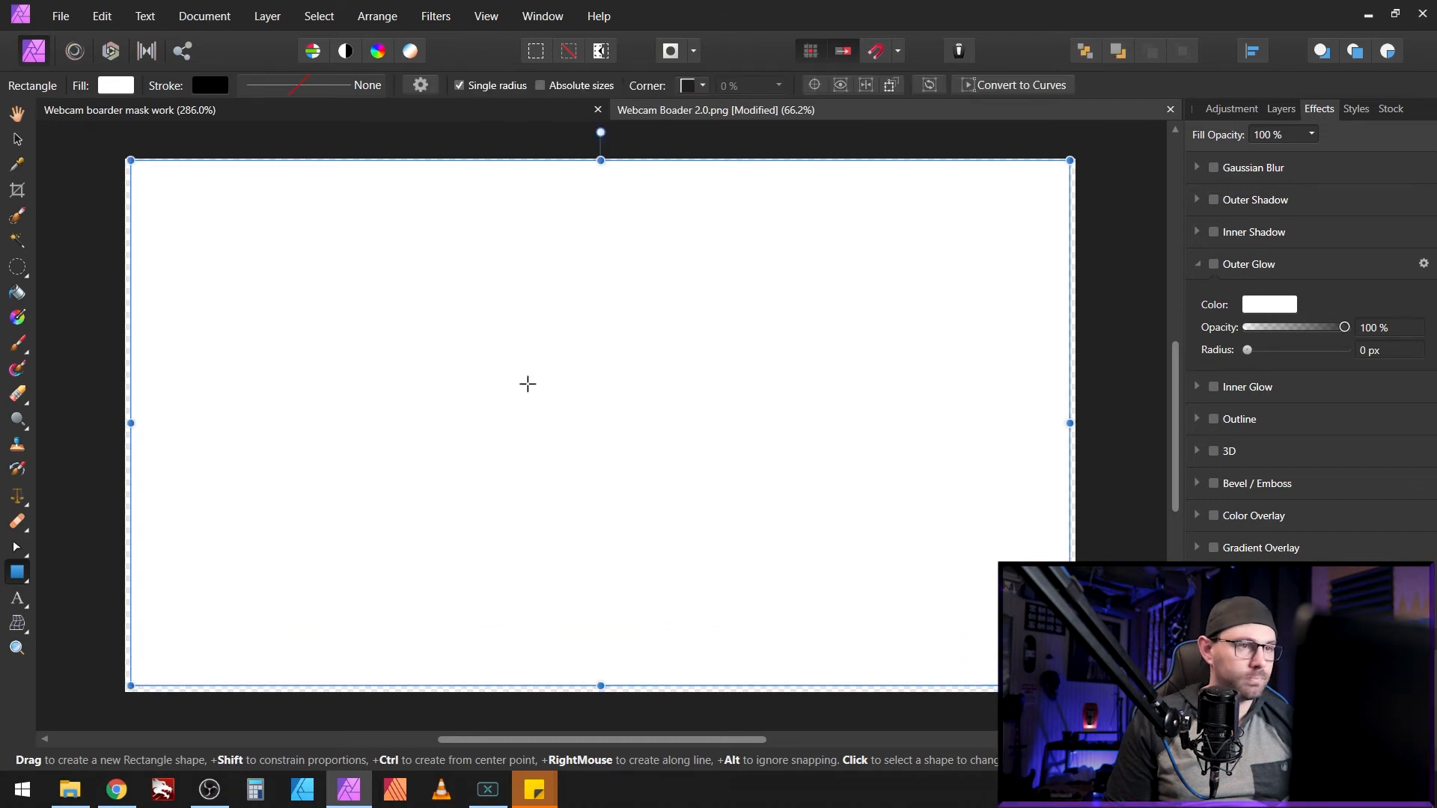
click(114, 86)
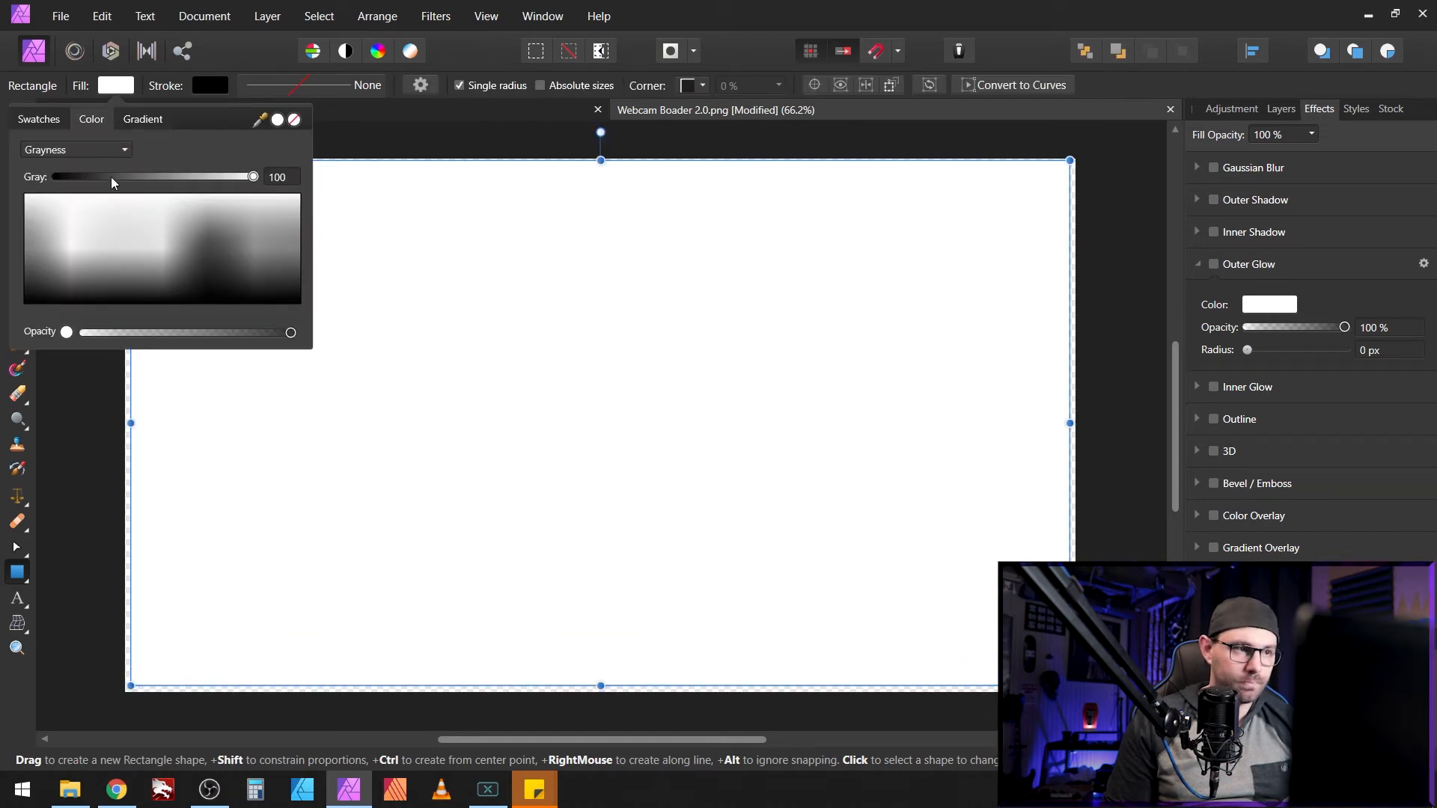
drag(110, 177, 54, 178)
click(113, 87)
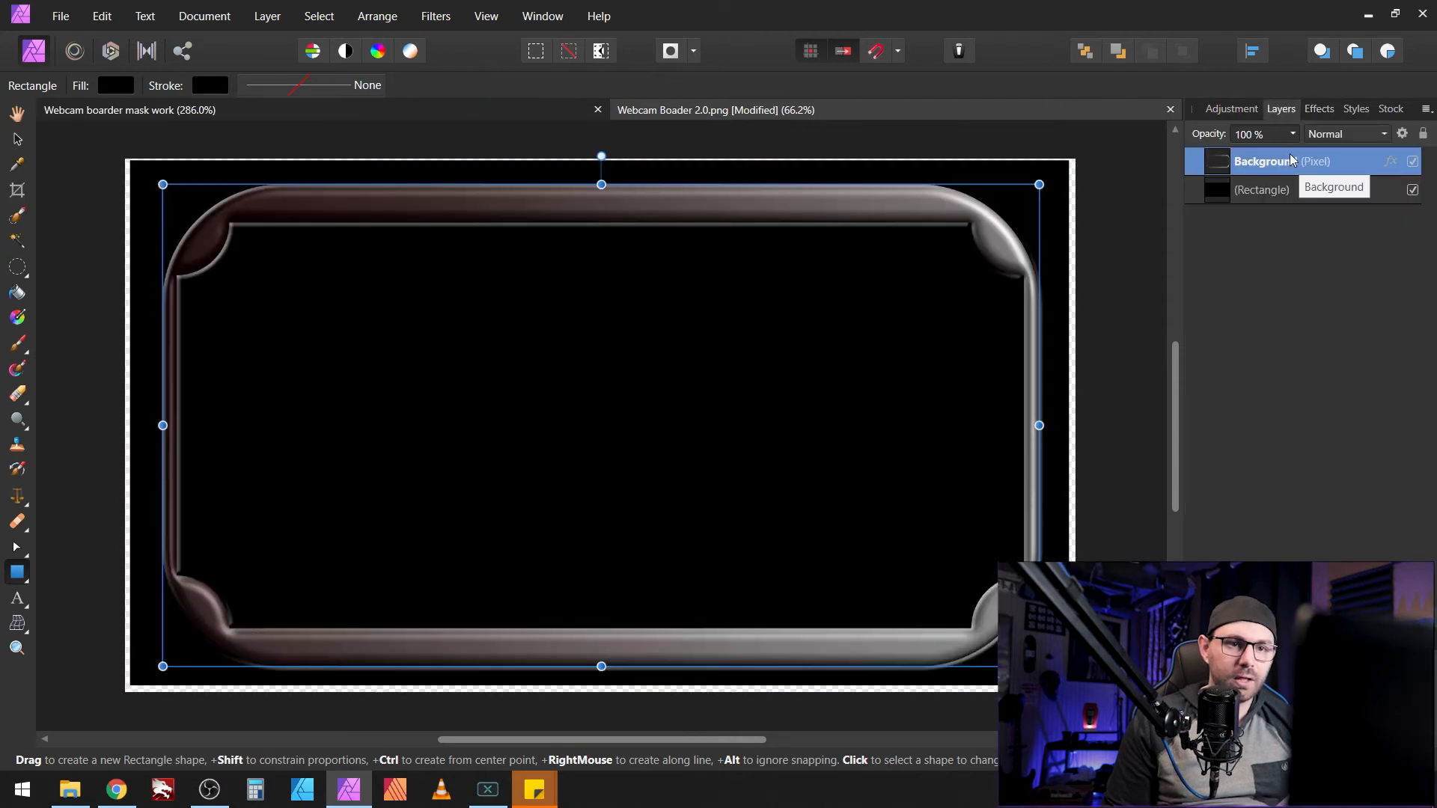
Step: Set the border's Outer Glow to 50% opacity with a 12 px radius
click(1319, 108)
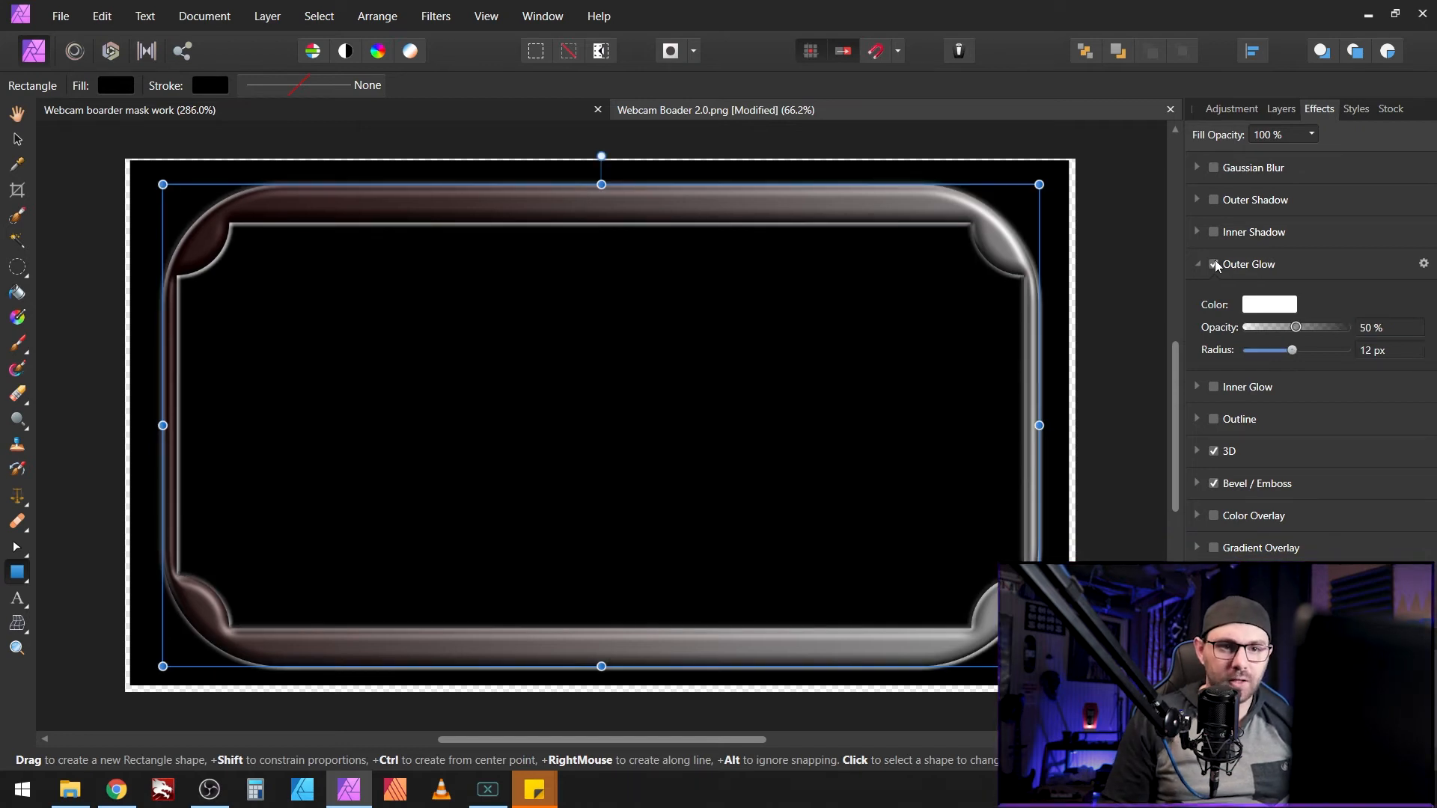
click(1214, 265)
click(1214, 265)
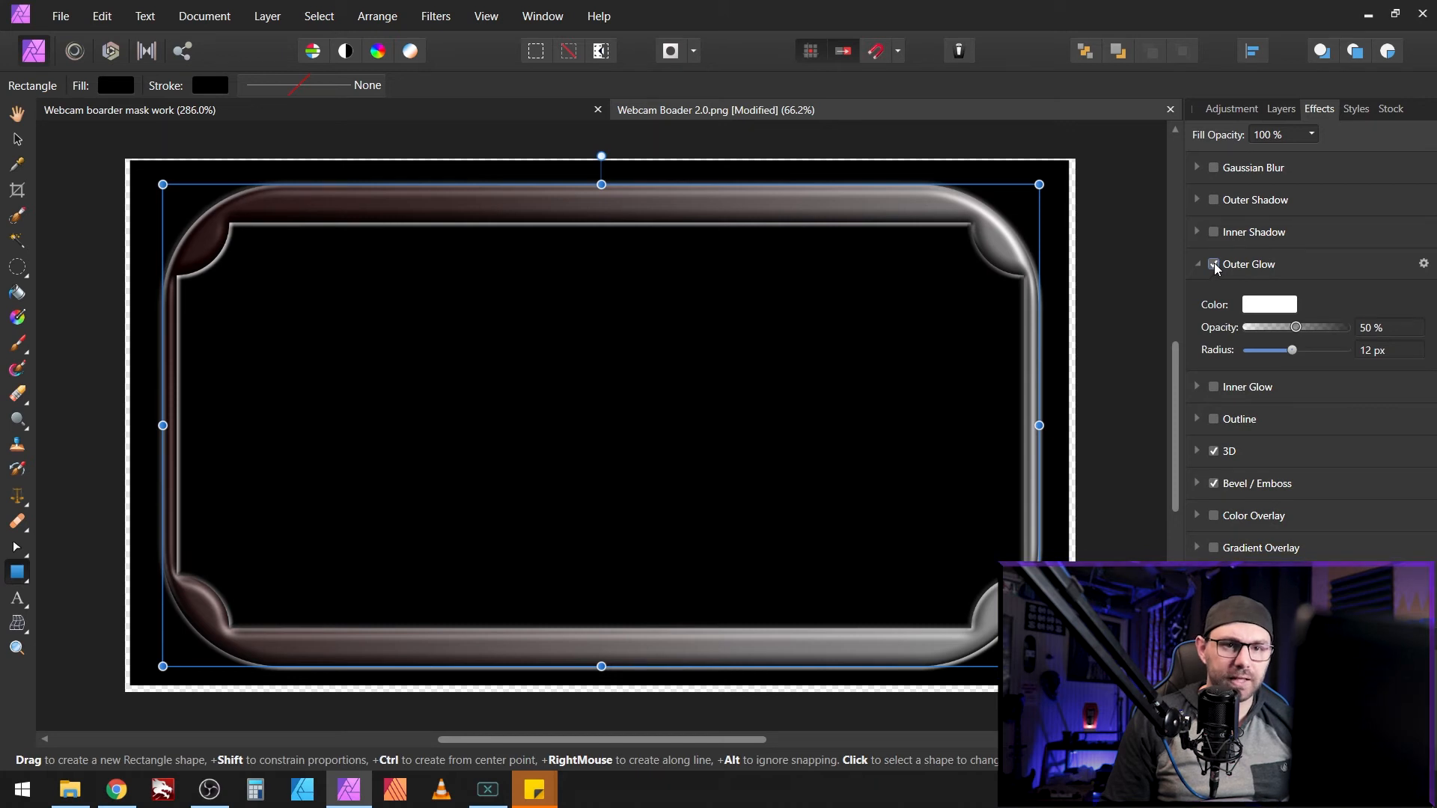
click(1198, 264)
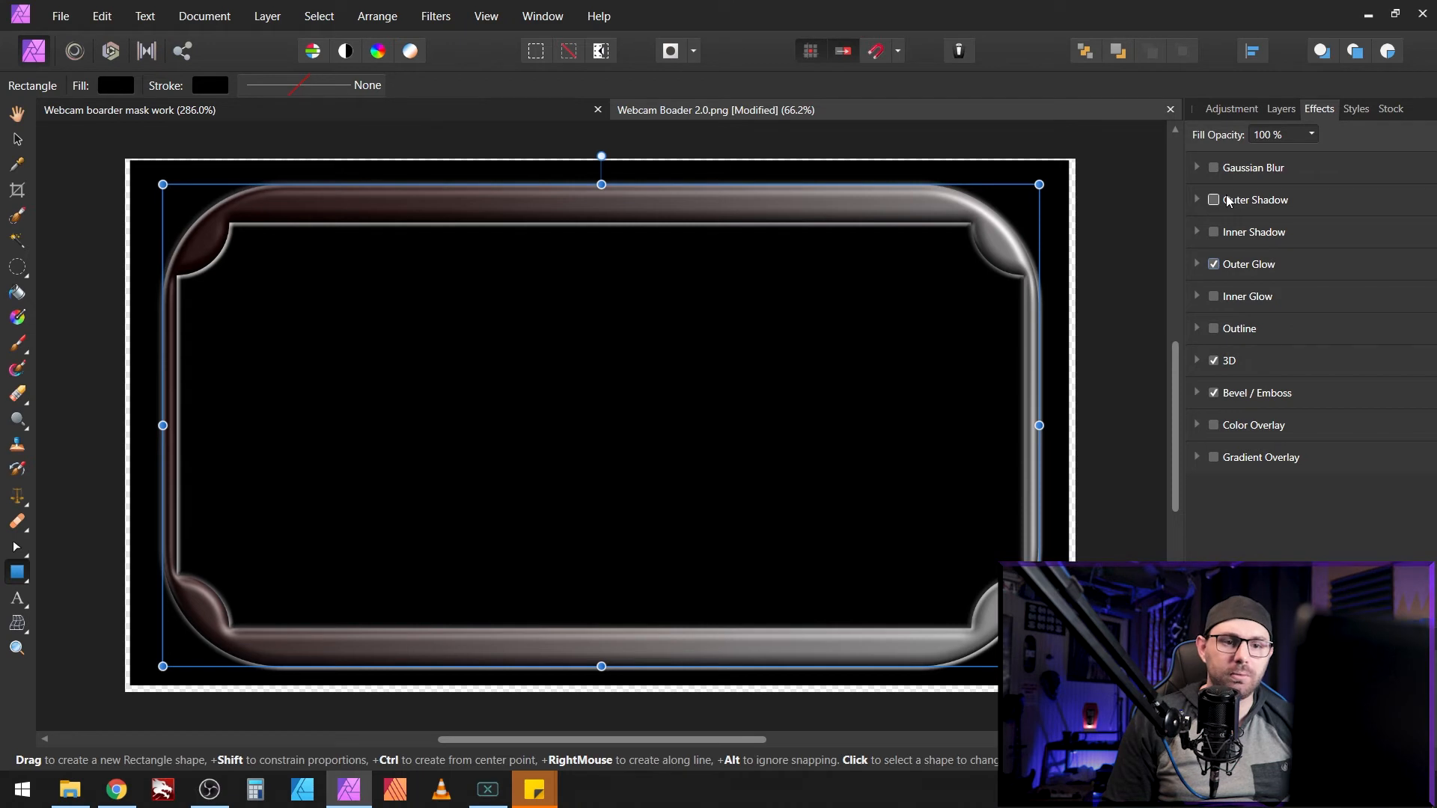
Step: Add an Inner Shadow to the border with 60% opacity
click(1214, 232)
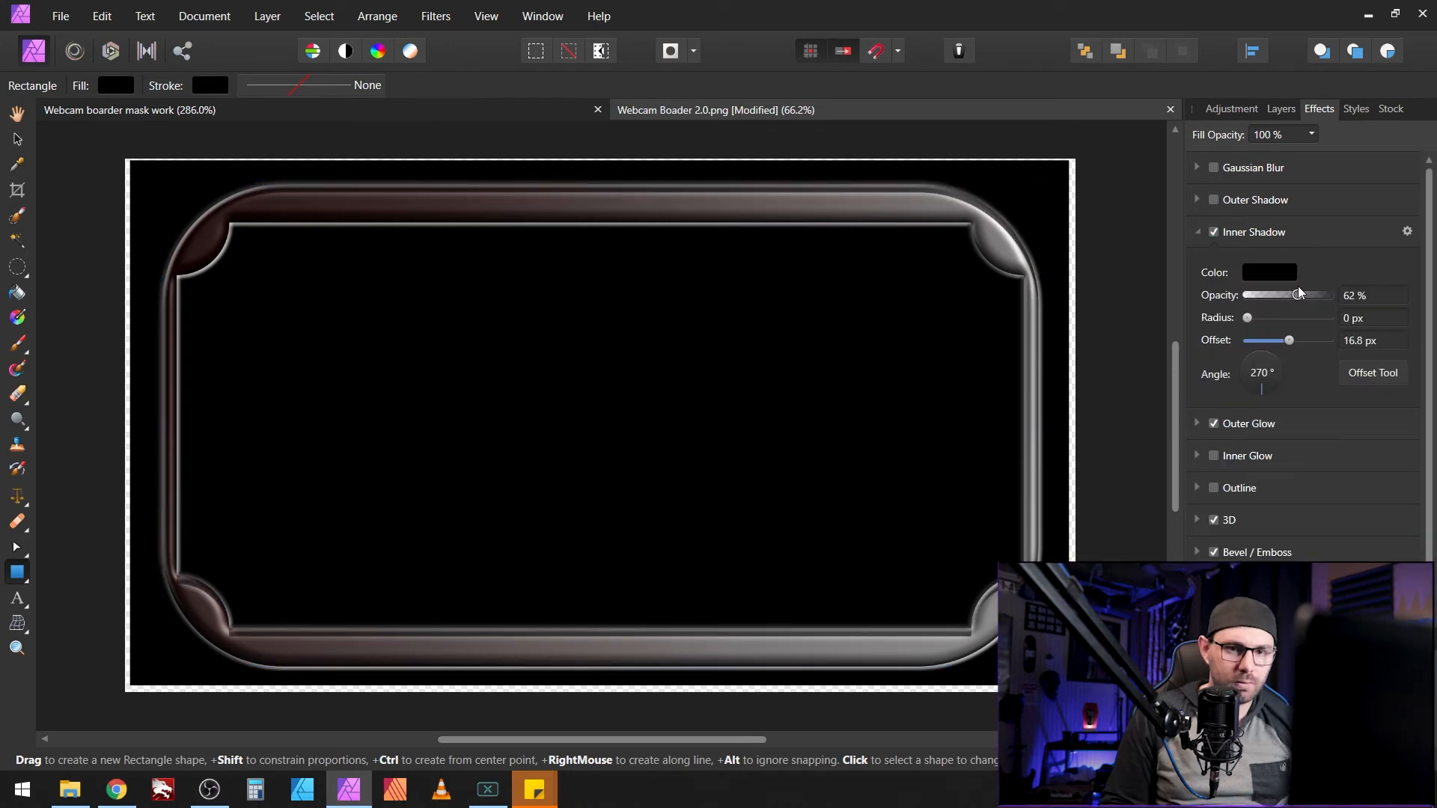
click(1355, 295)
text(60)
key(Return)
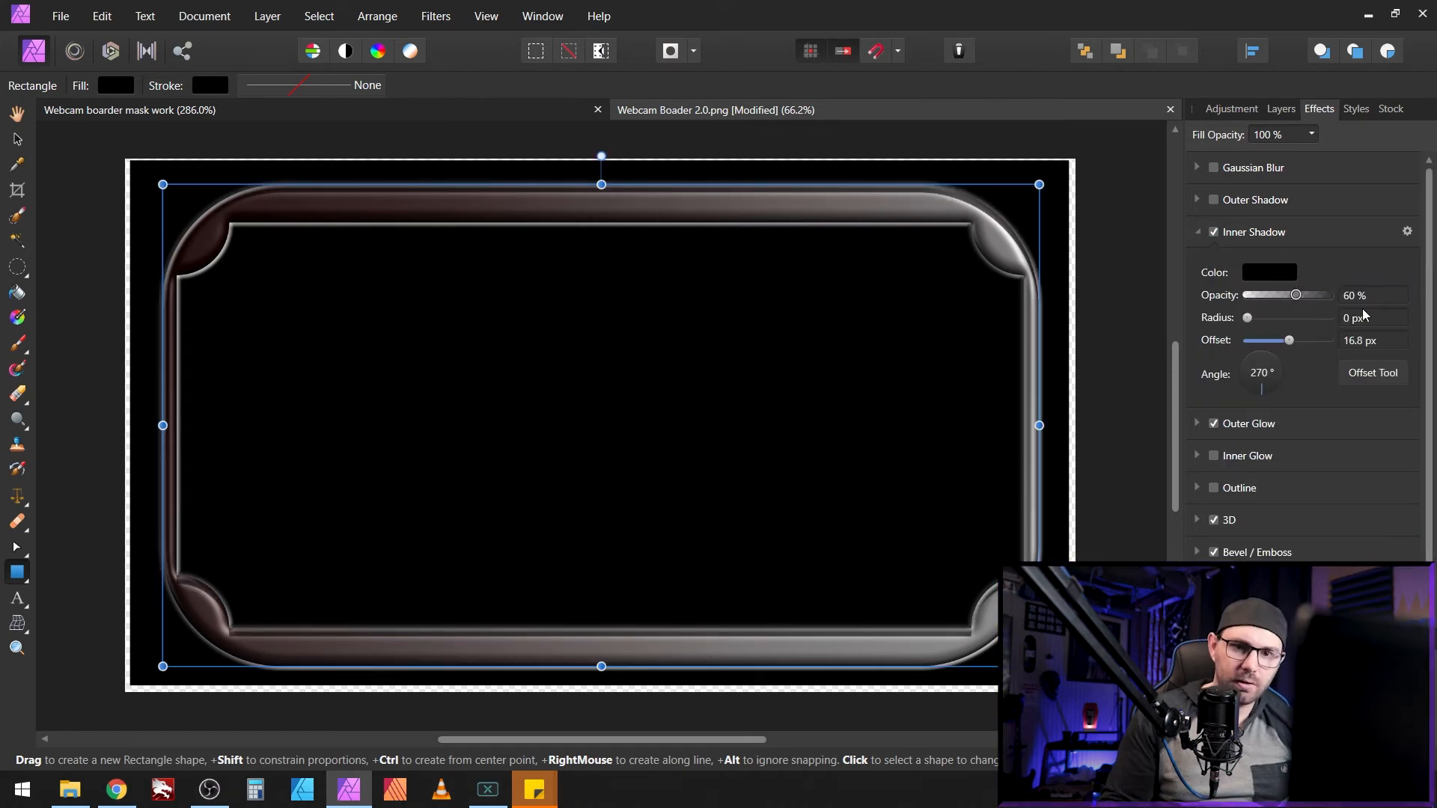
drag(1257, 322, 1288, 315)
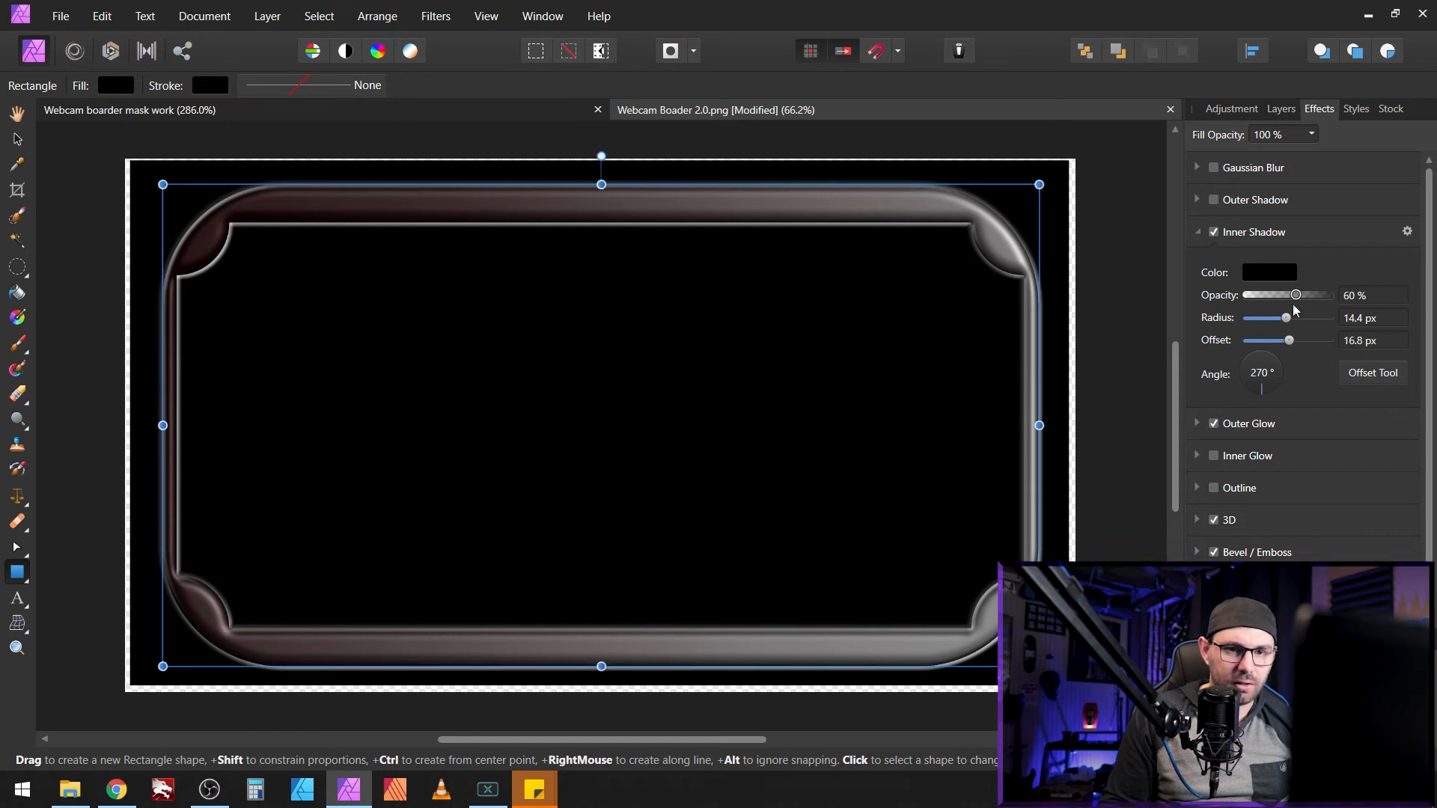
Step: Keep the Inner Shadow on and export the border as a 1920×1080 PNG
click(1214, 233)
click(1213, 232)
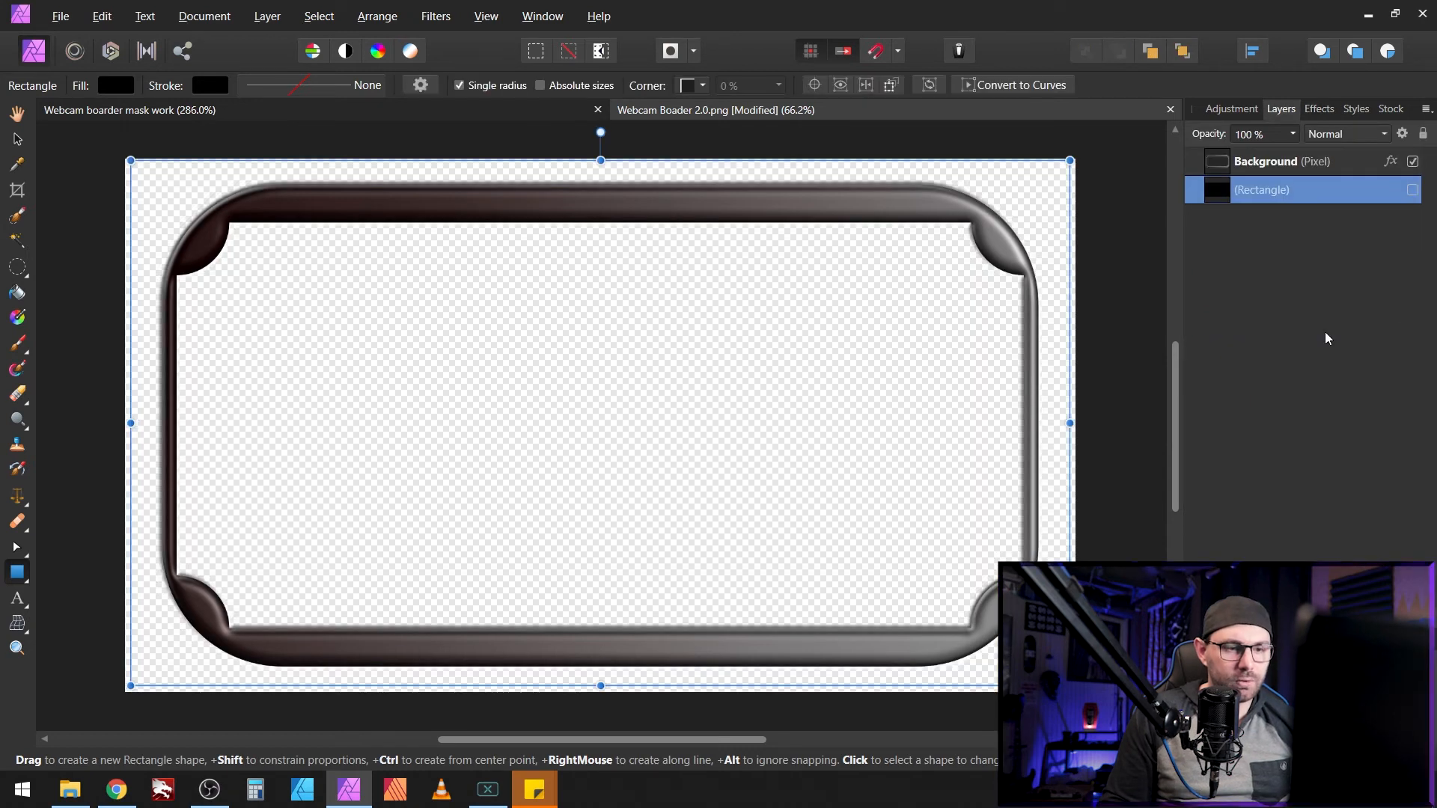
key(ctrl+alt+shift+w)
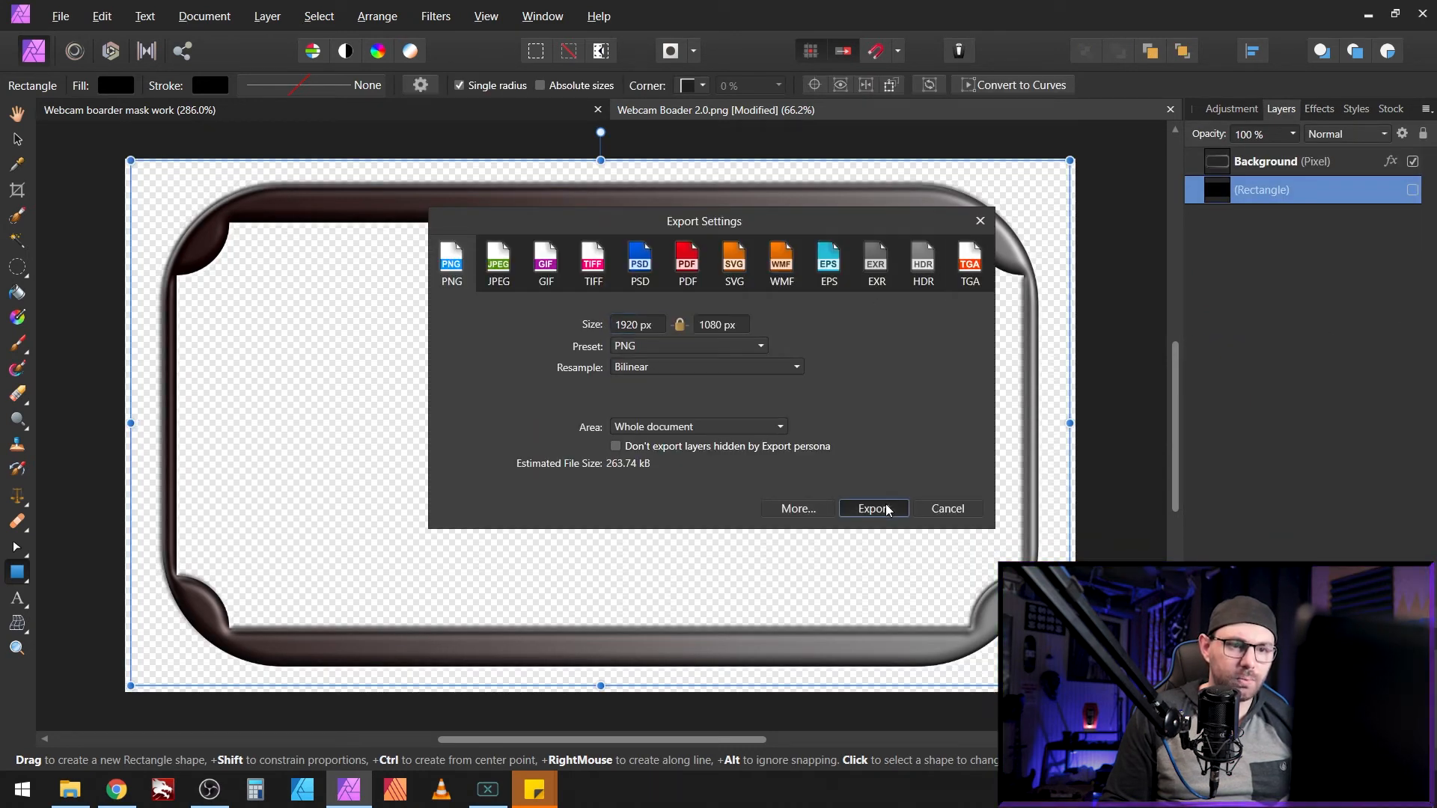
click(872, 509)
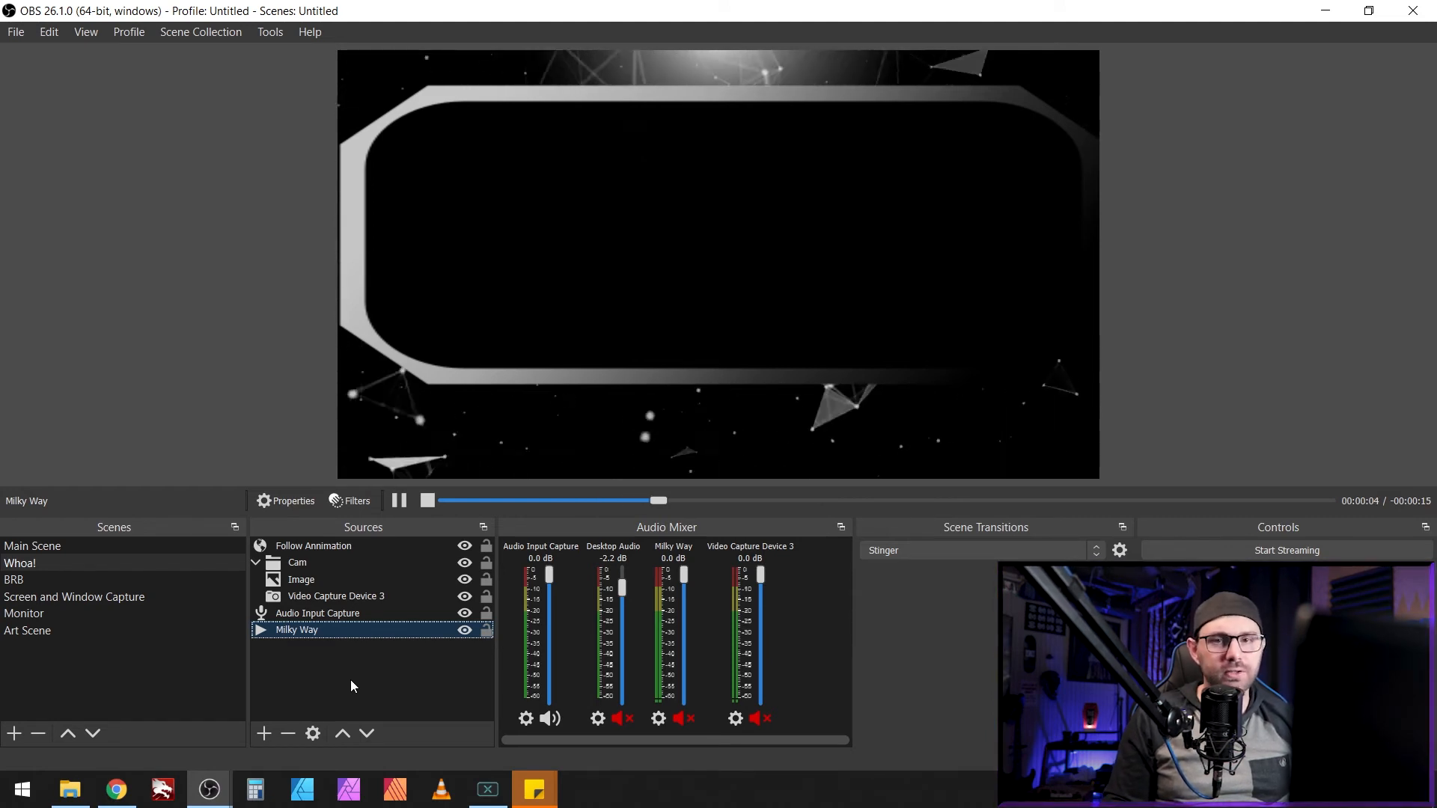
Step: Point the Image source to Webcam Boader 2.5.png and hide Video Capture Device 3
click(320, 580)
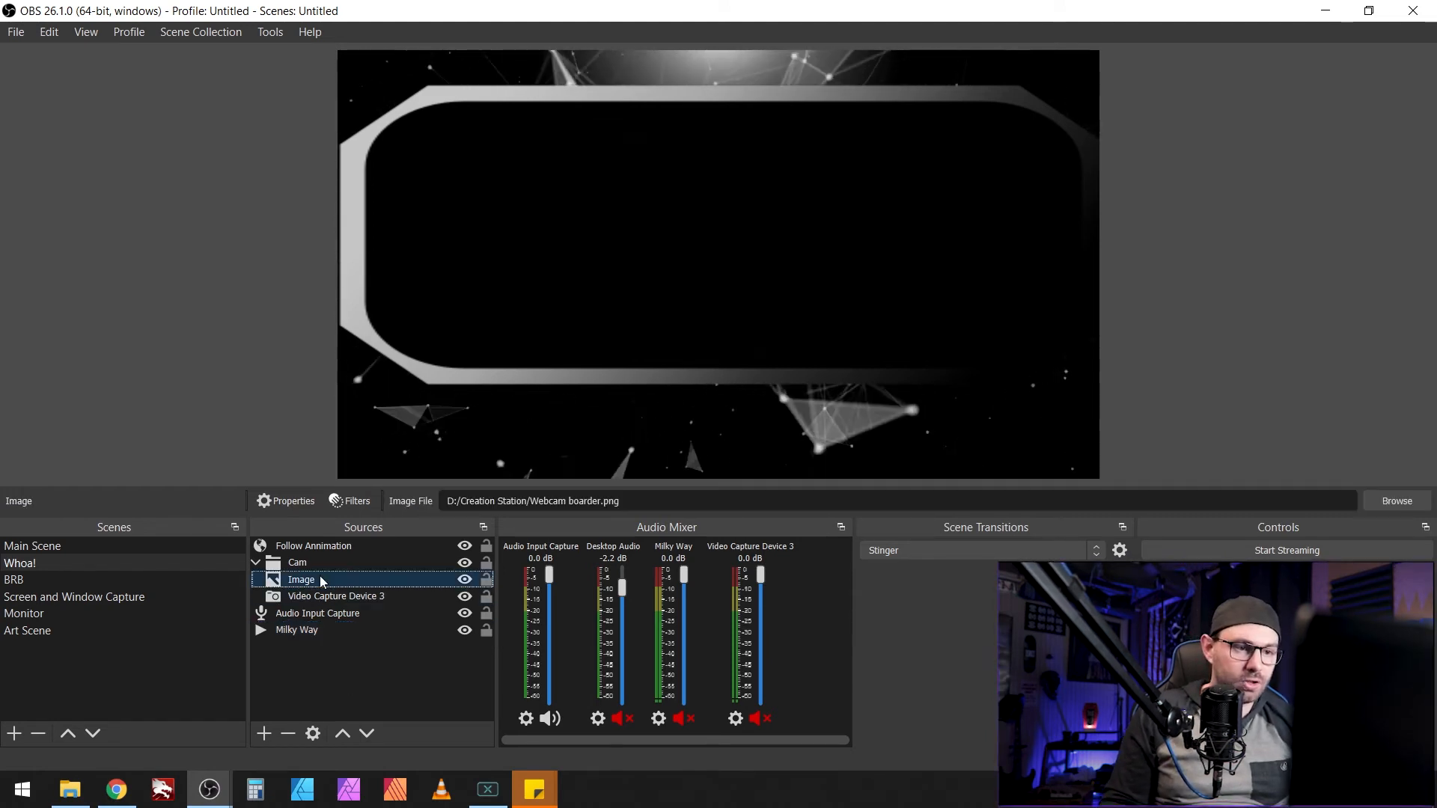
click(295, 501)
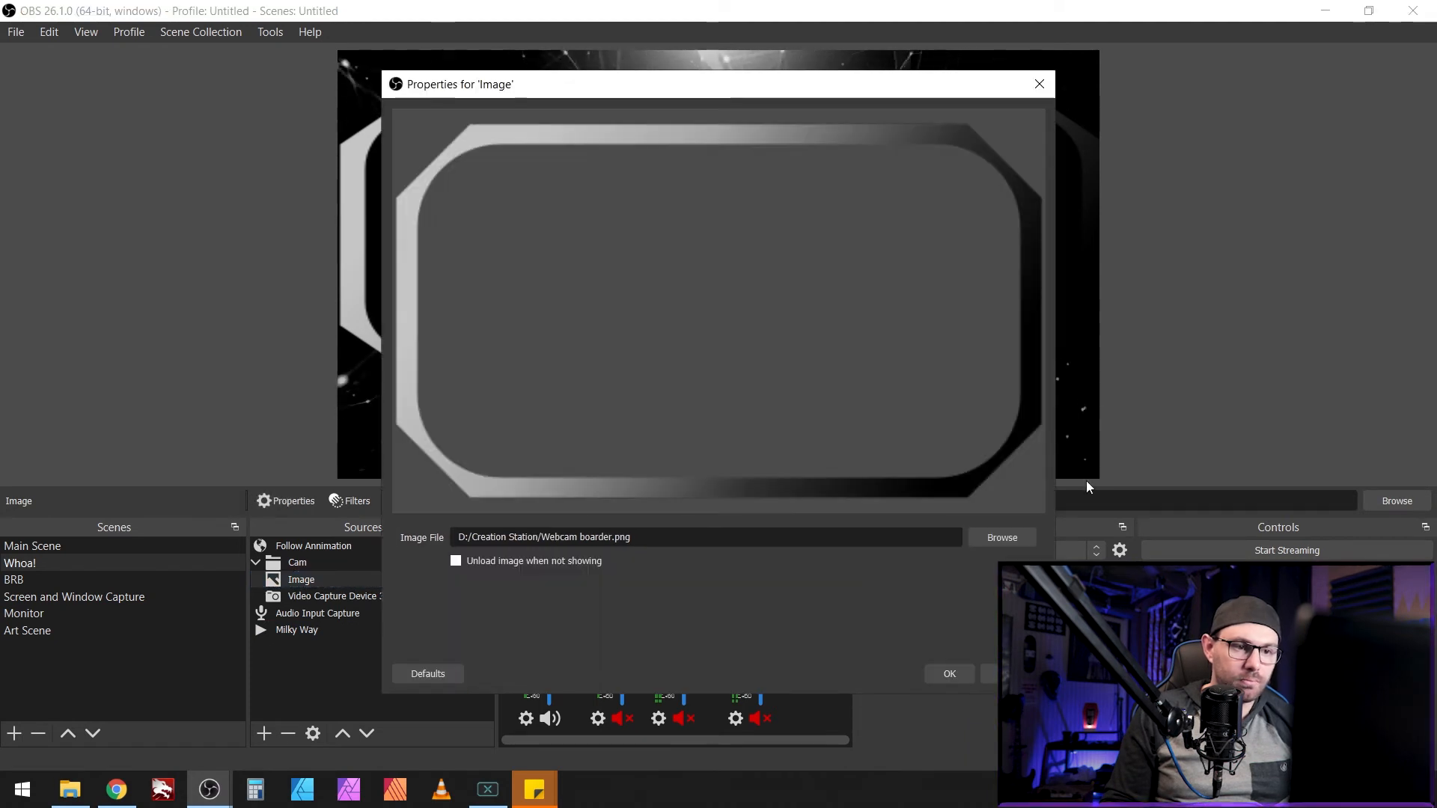
click(996, 537)
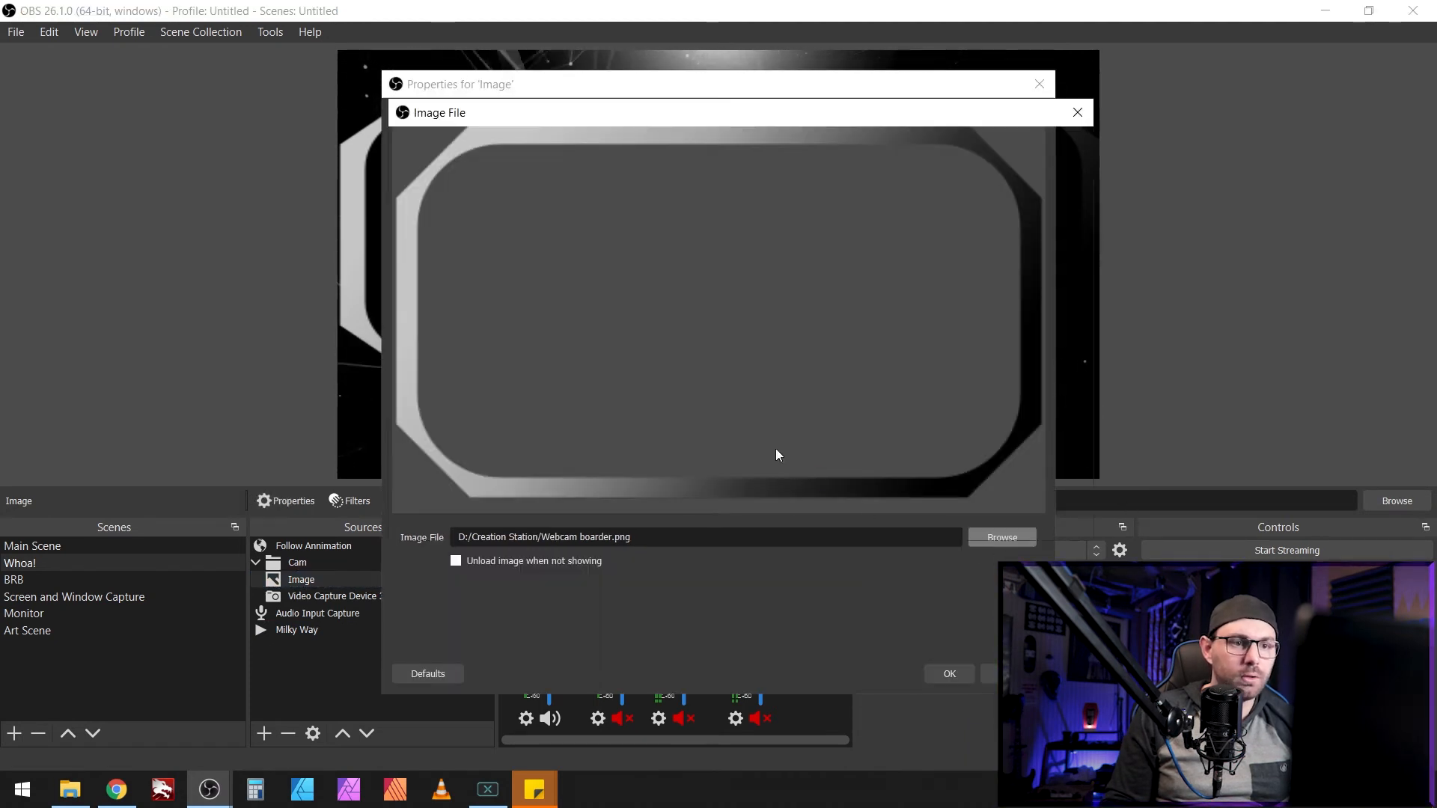
scroll(641, 333, down, 15)
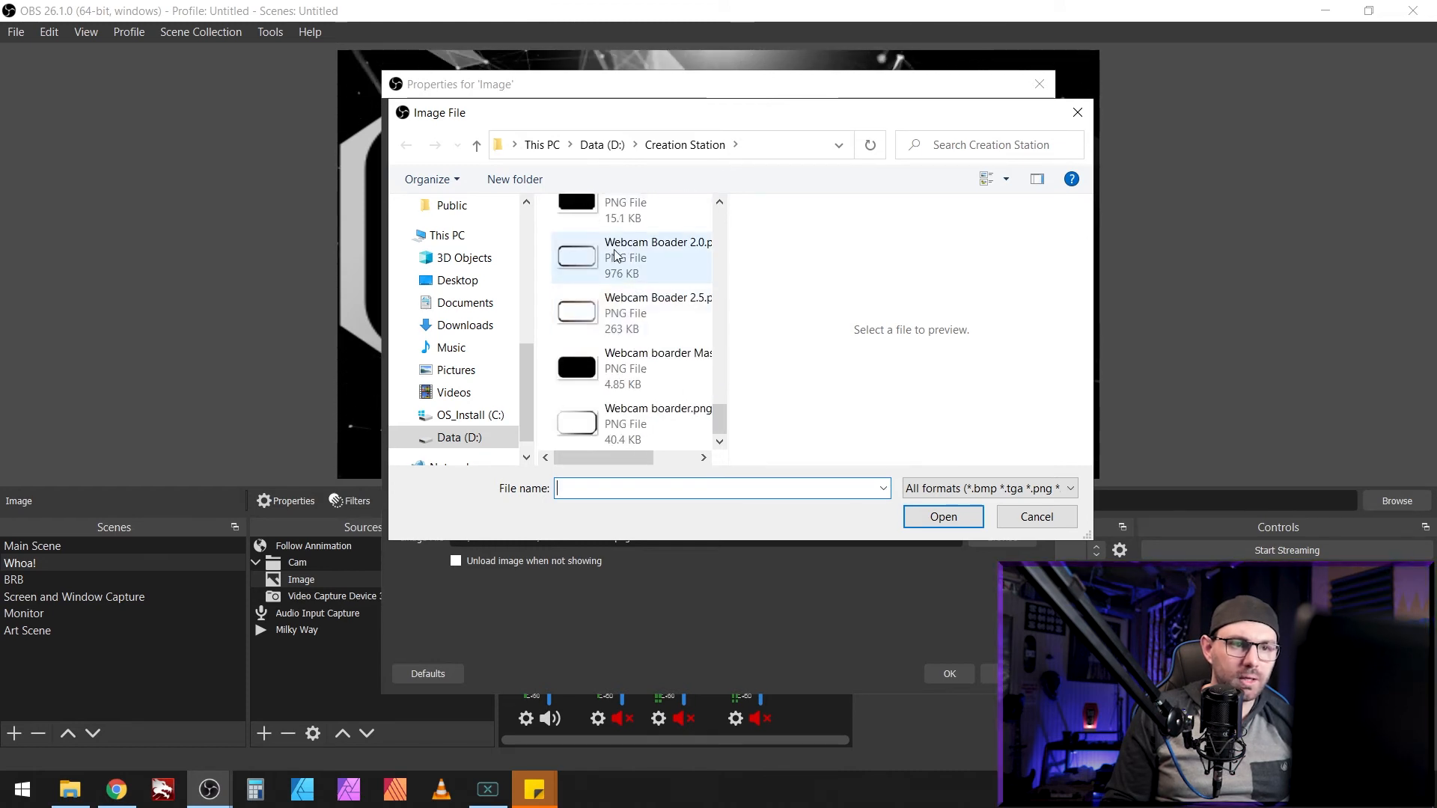
double_click(630, 312)
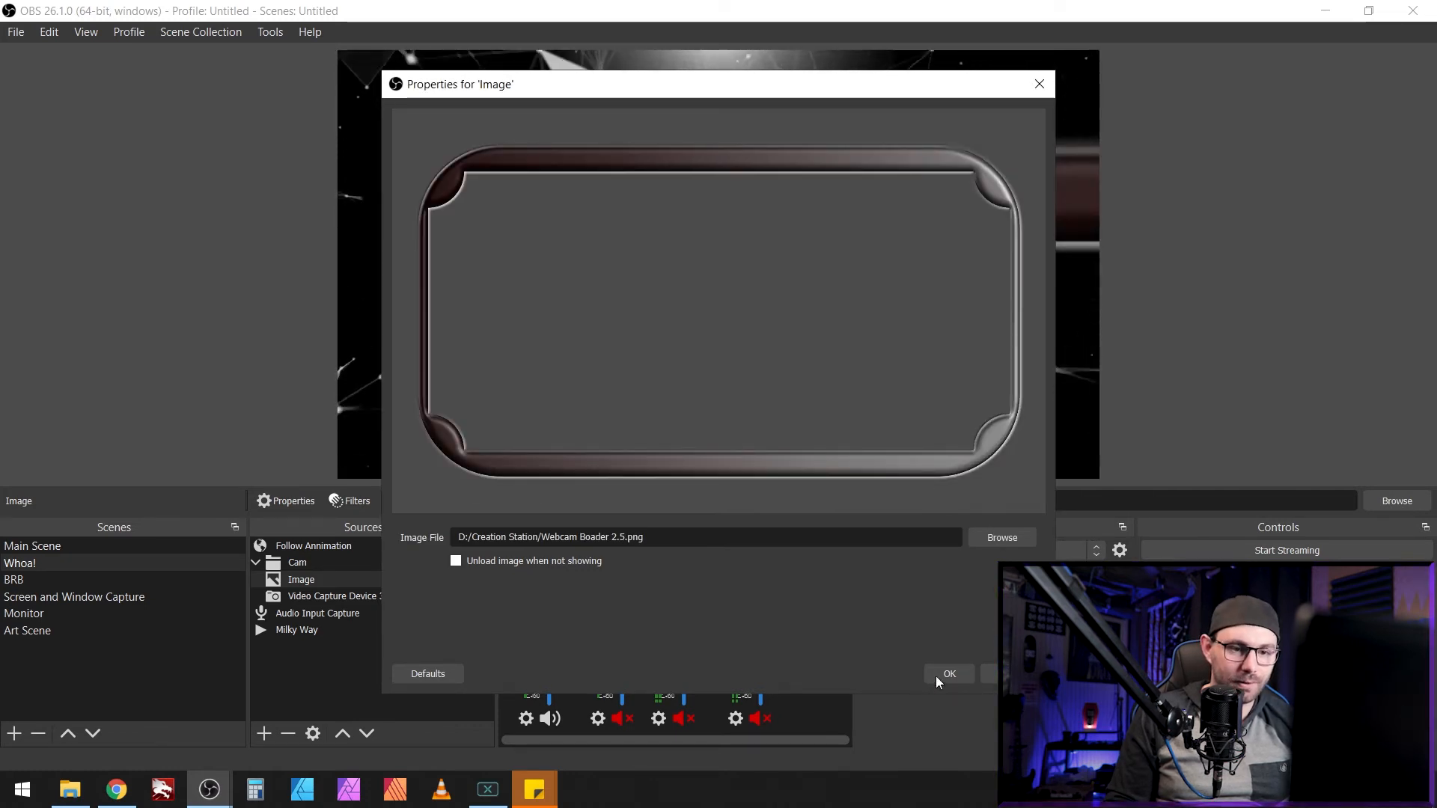
click(960, 667)
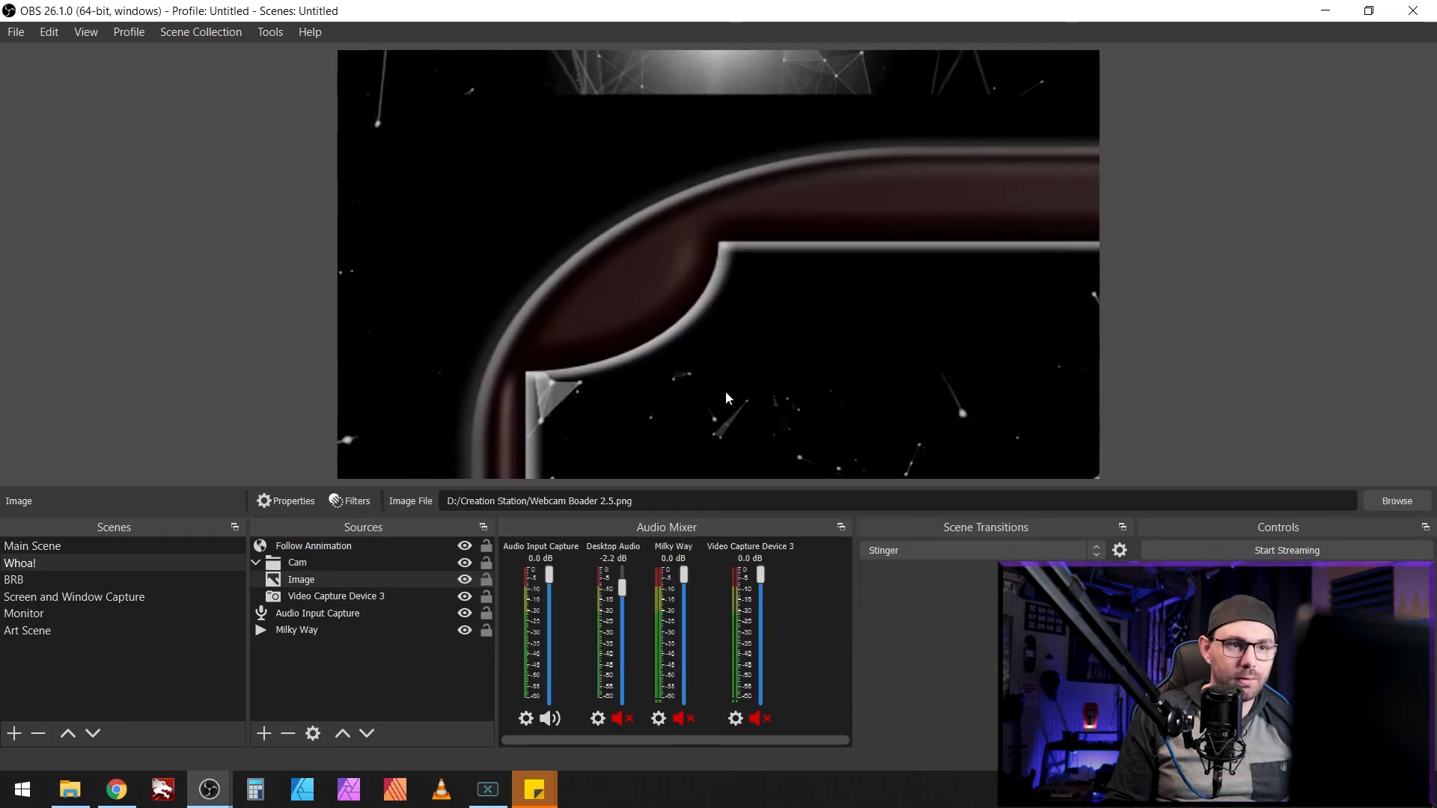
click(465, 596)
click(335, 596)
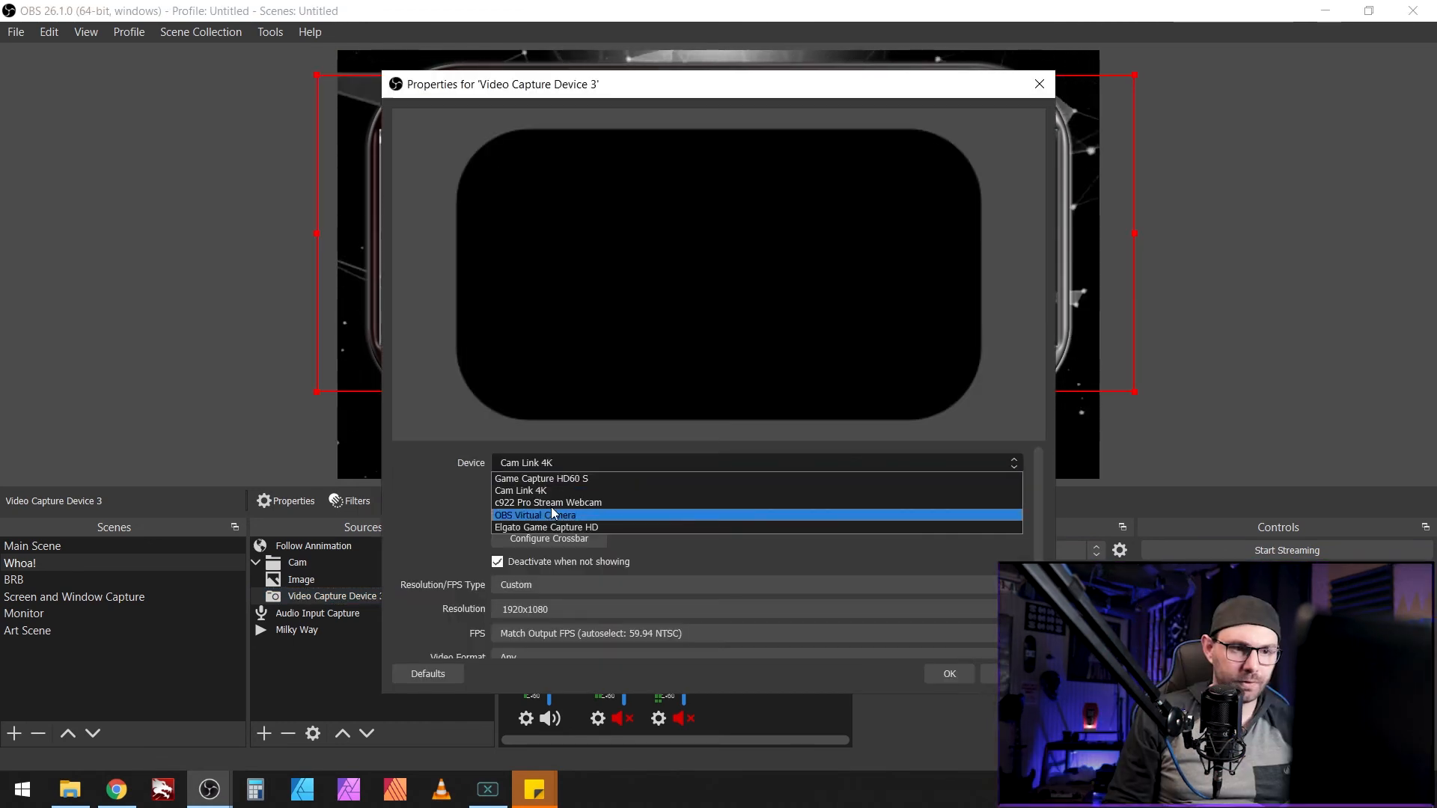
Step: Set Video Capture Device 3 to c922 Pro Stream Webcam, masked with Webcam 2.0 mask.png
click(551, 502)
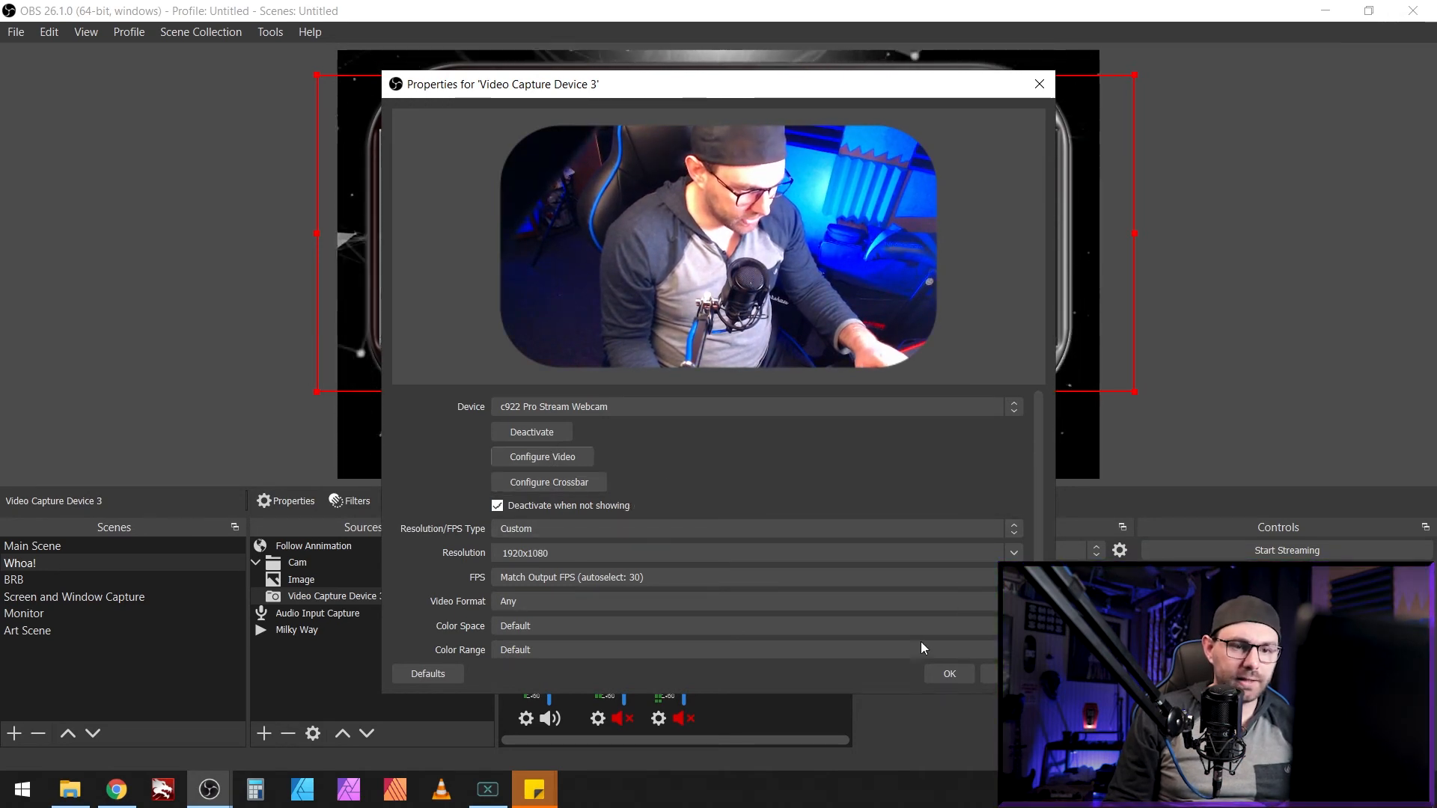
click(952, 673)
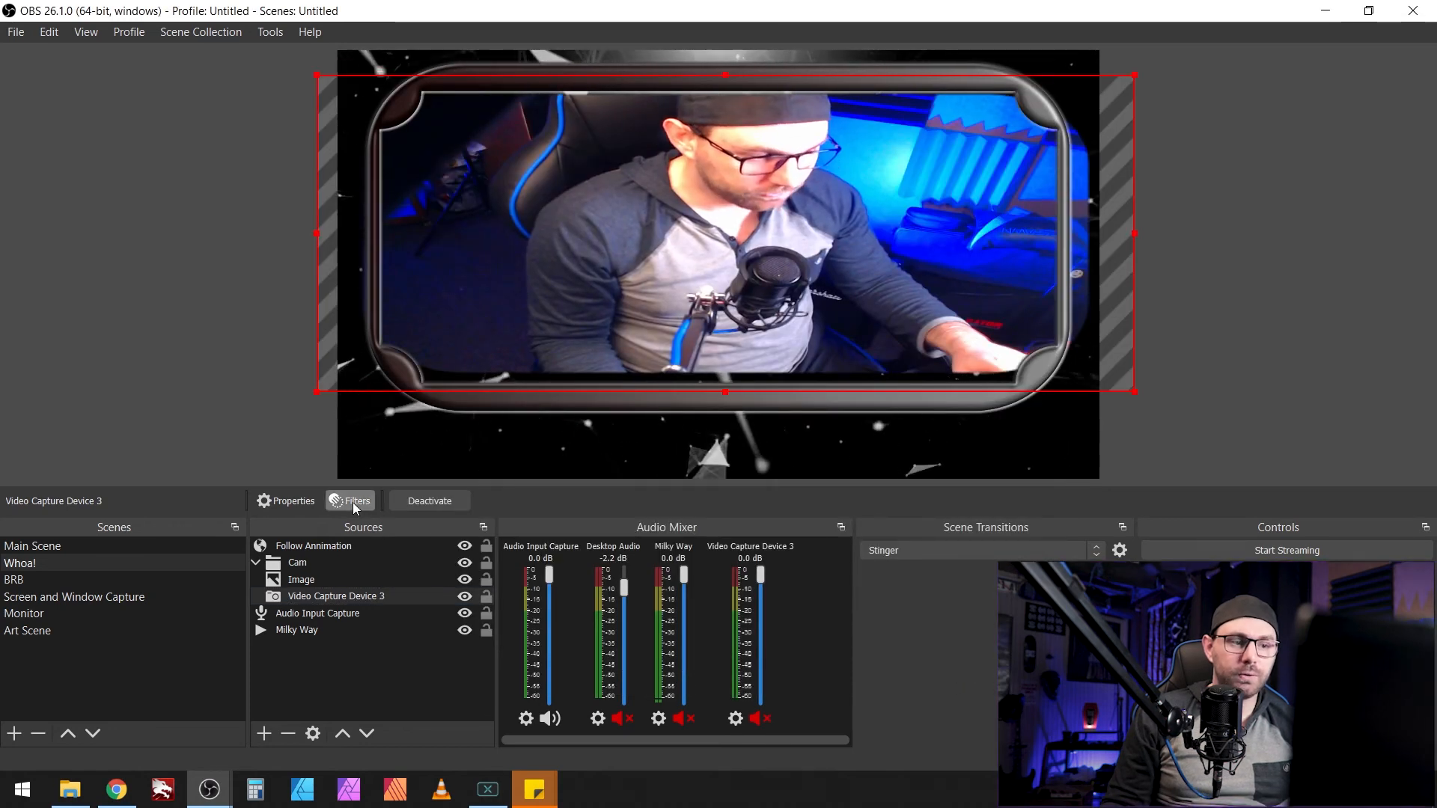
click(353, 504)
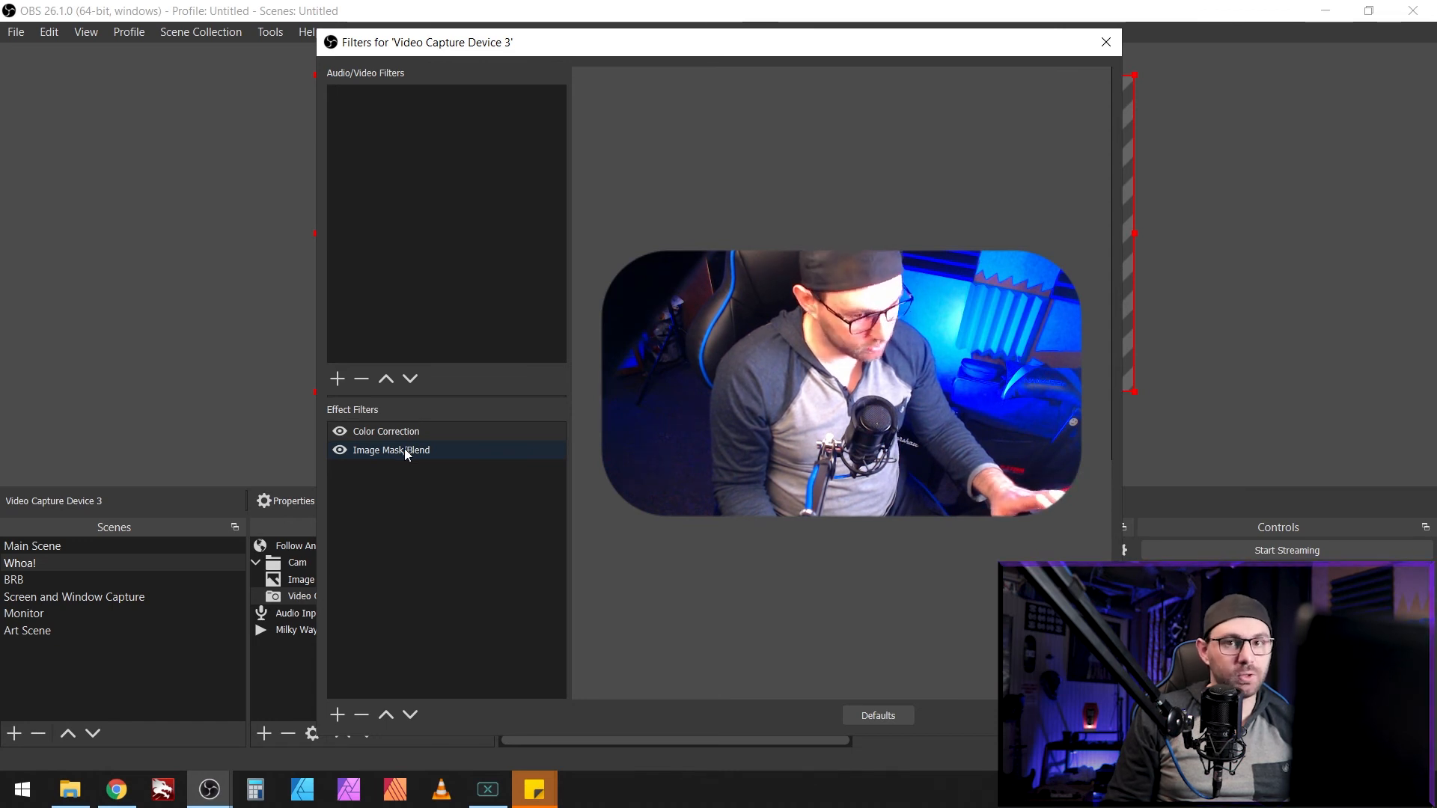
click(404, 448)
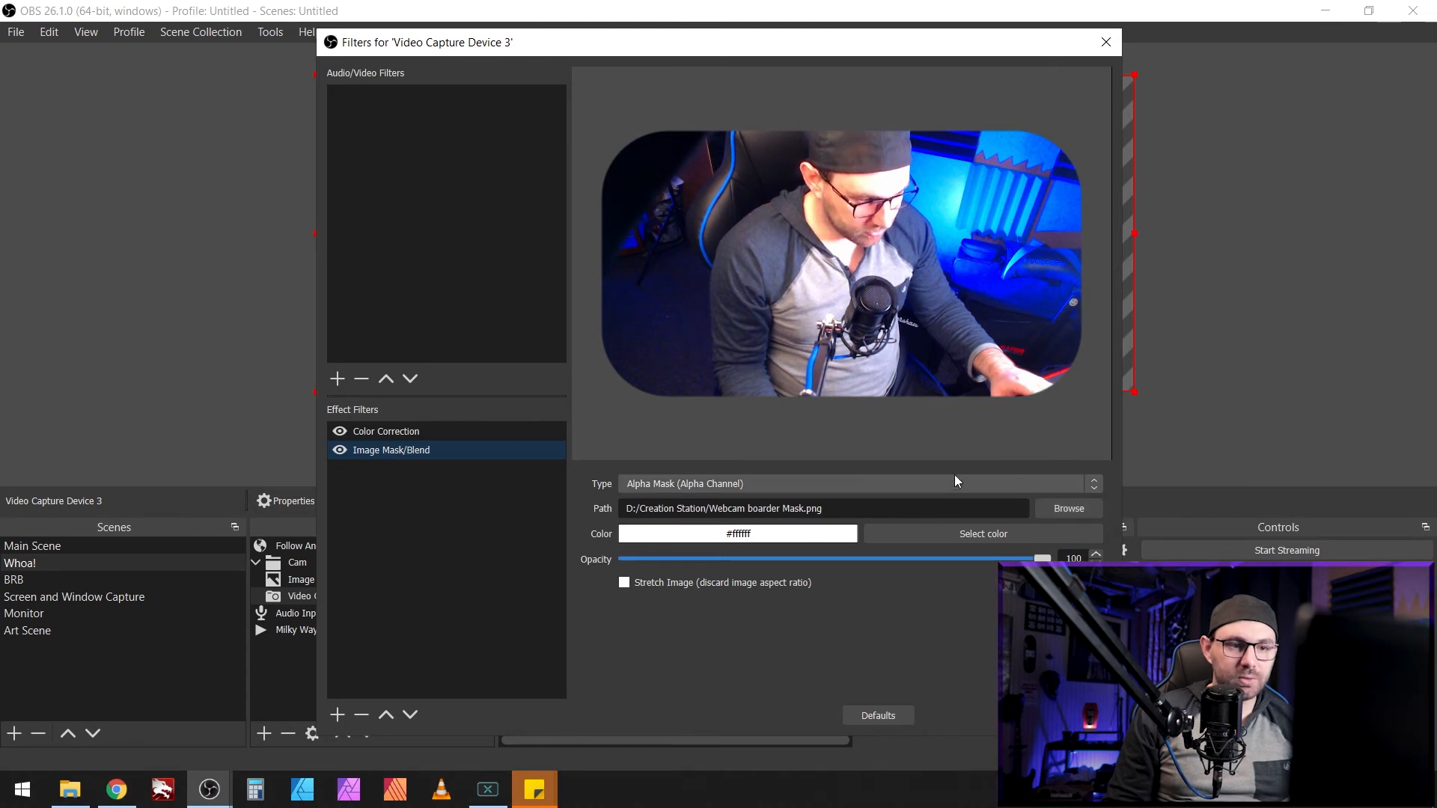
click(1068, 508)
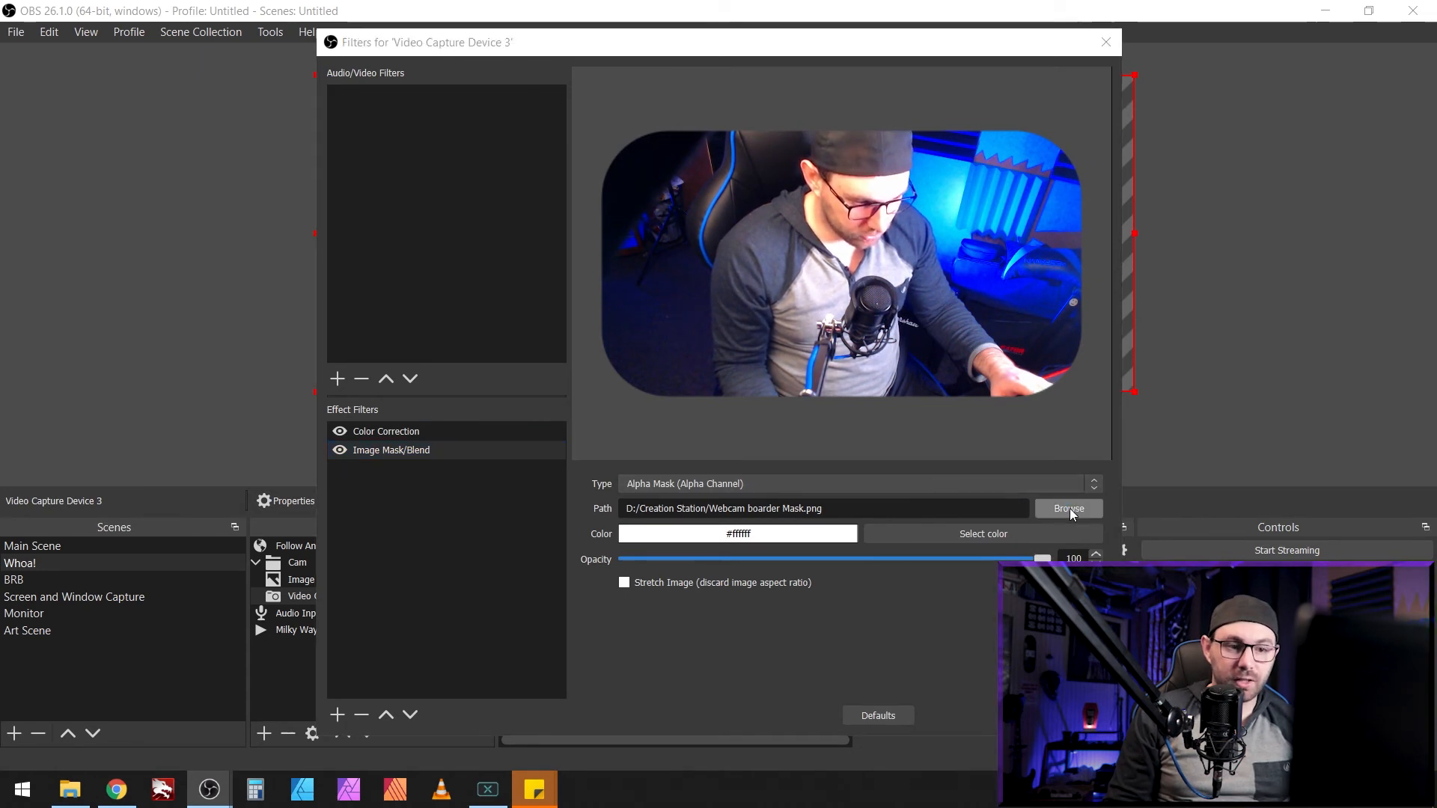
scroll(571, 273, down, 12)
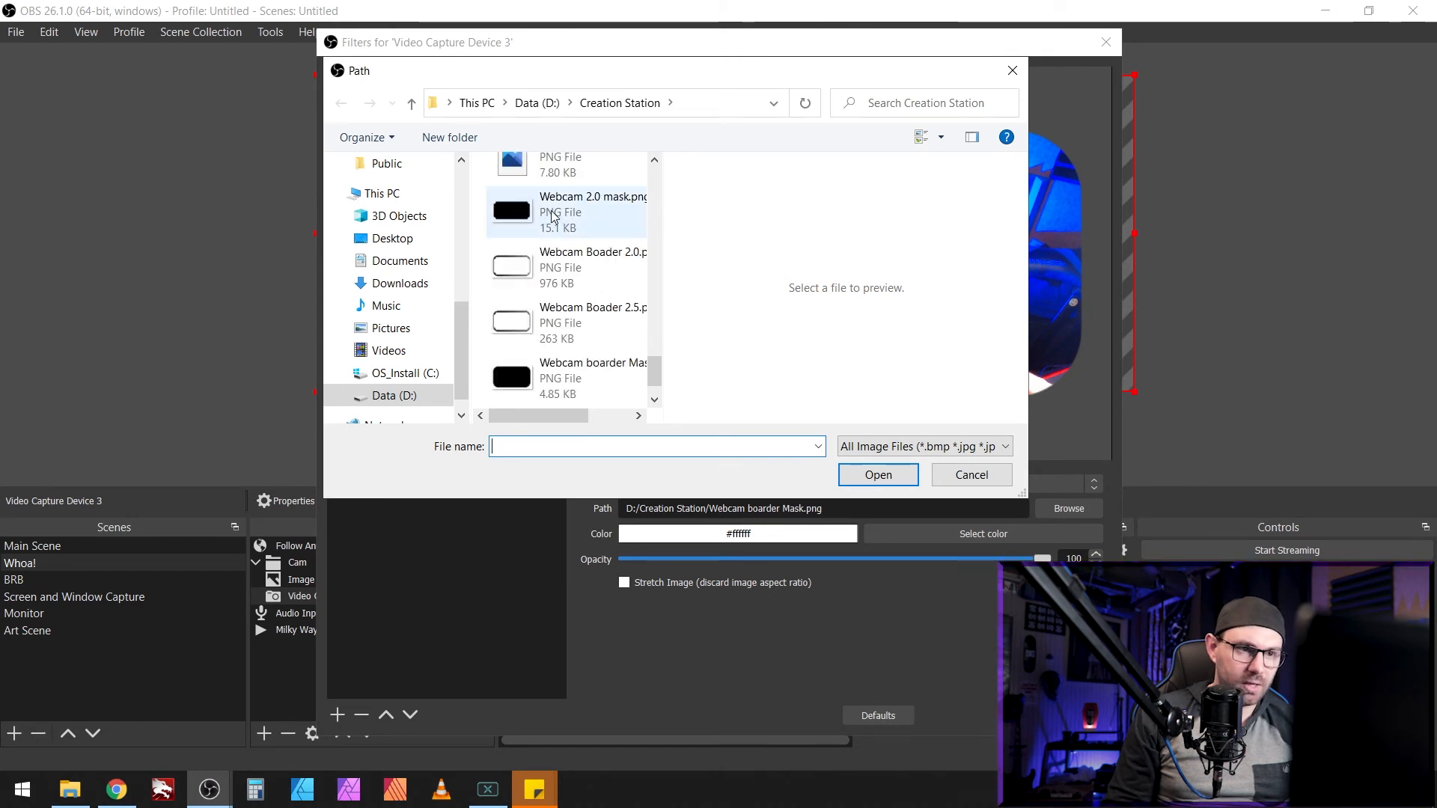
double_click(553, 213)
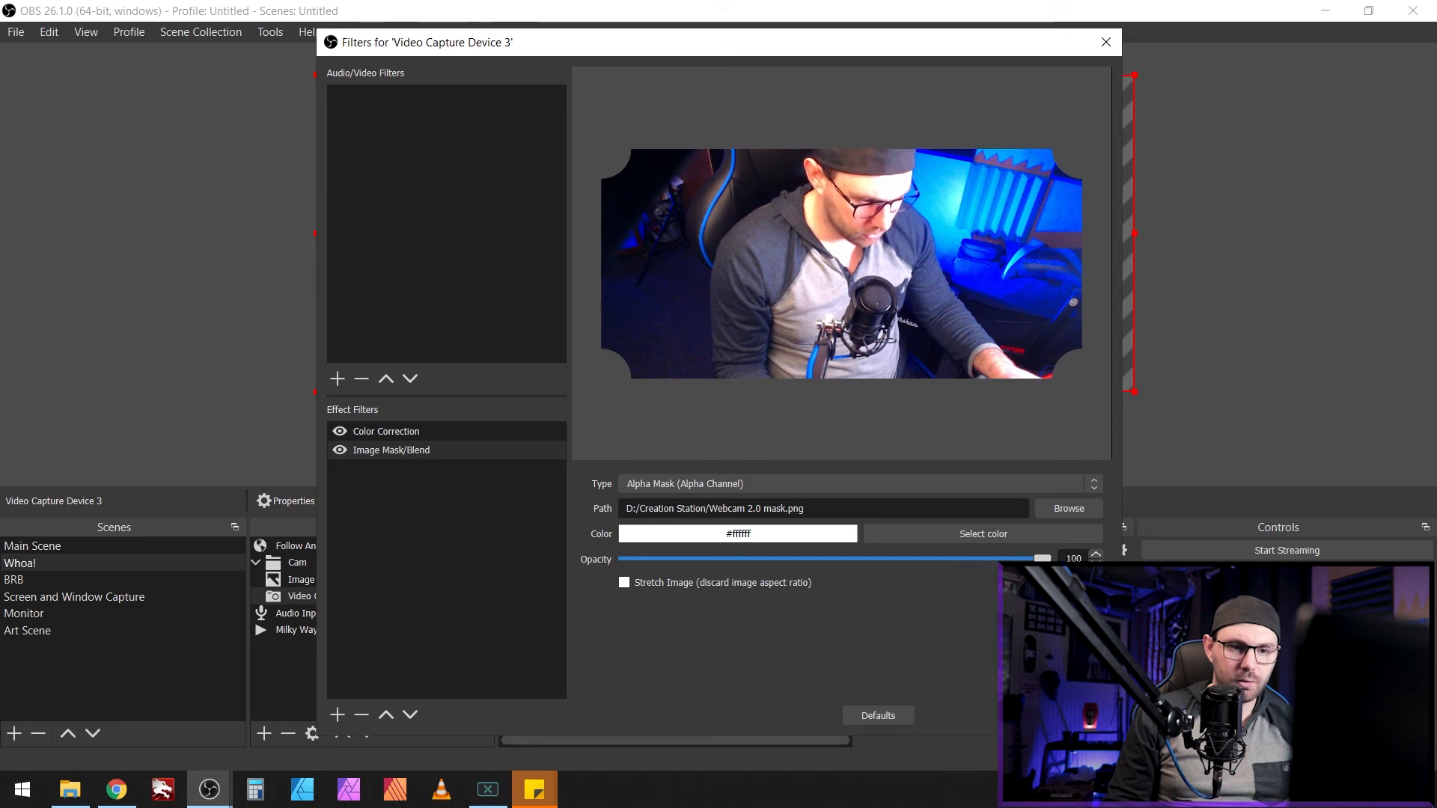
click(1075, 716)
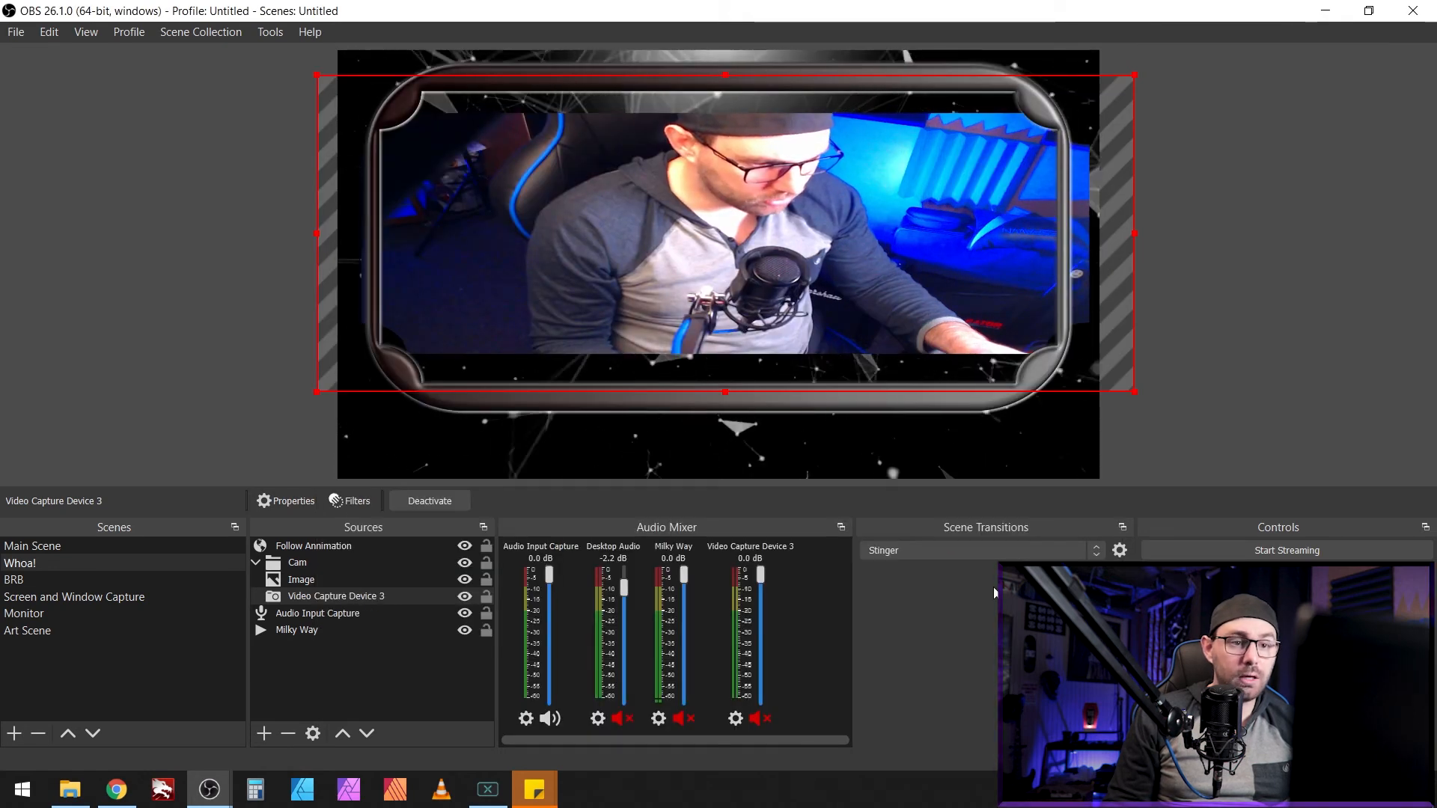
Step: Stretch the webcam to fill the border opening, then switch to Main Scene
drag(726, 392, 768, 437)
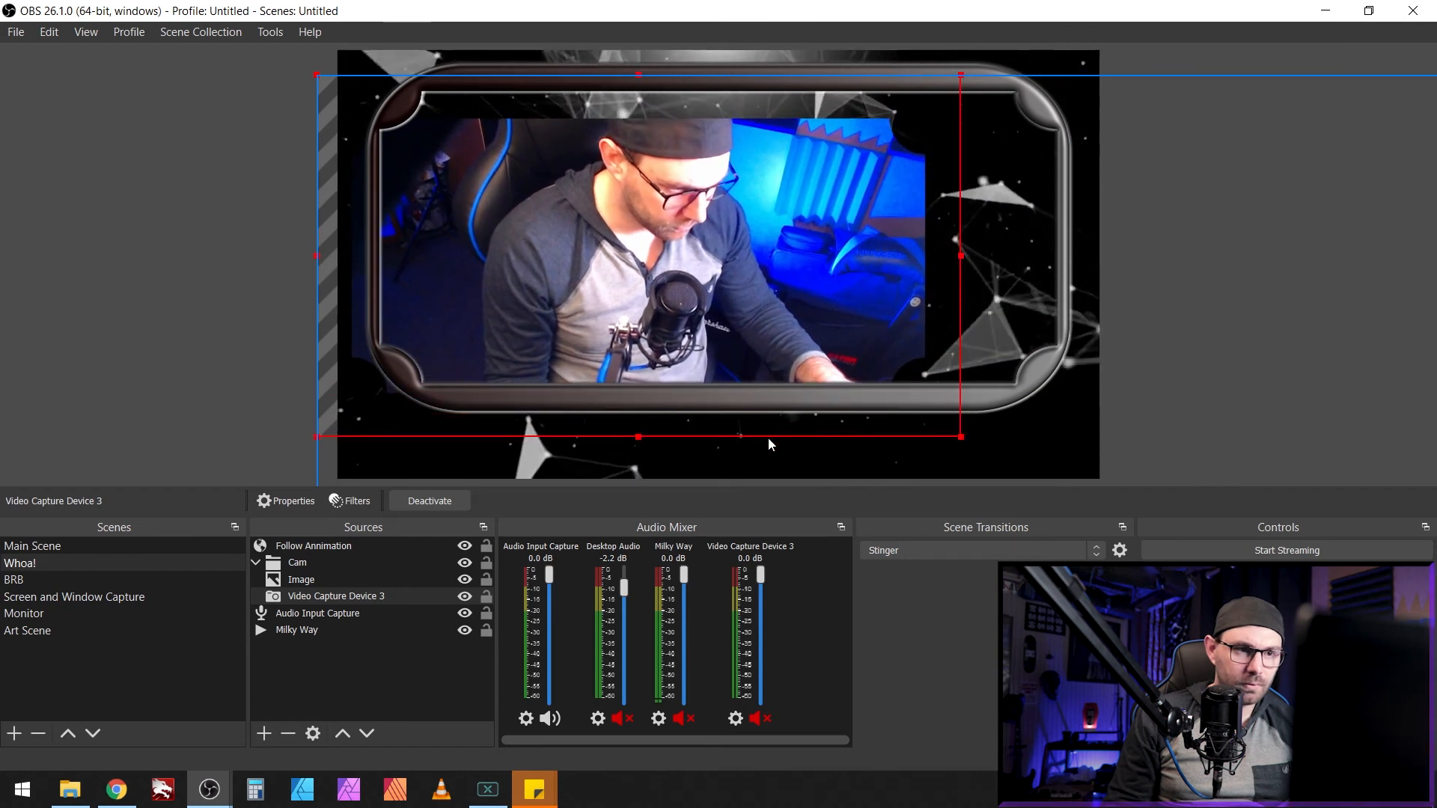
drag(961, 255, 1099, 243)
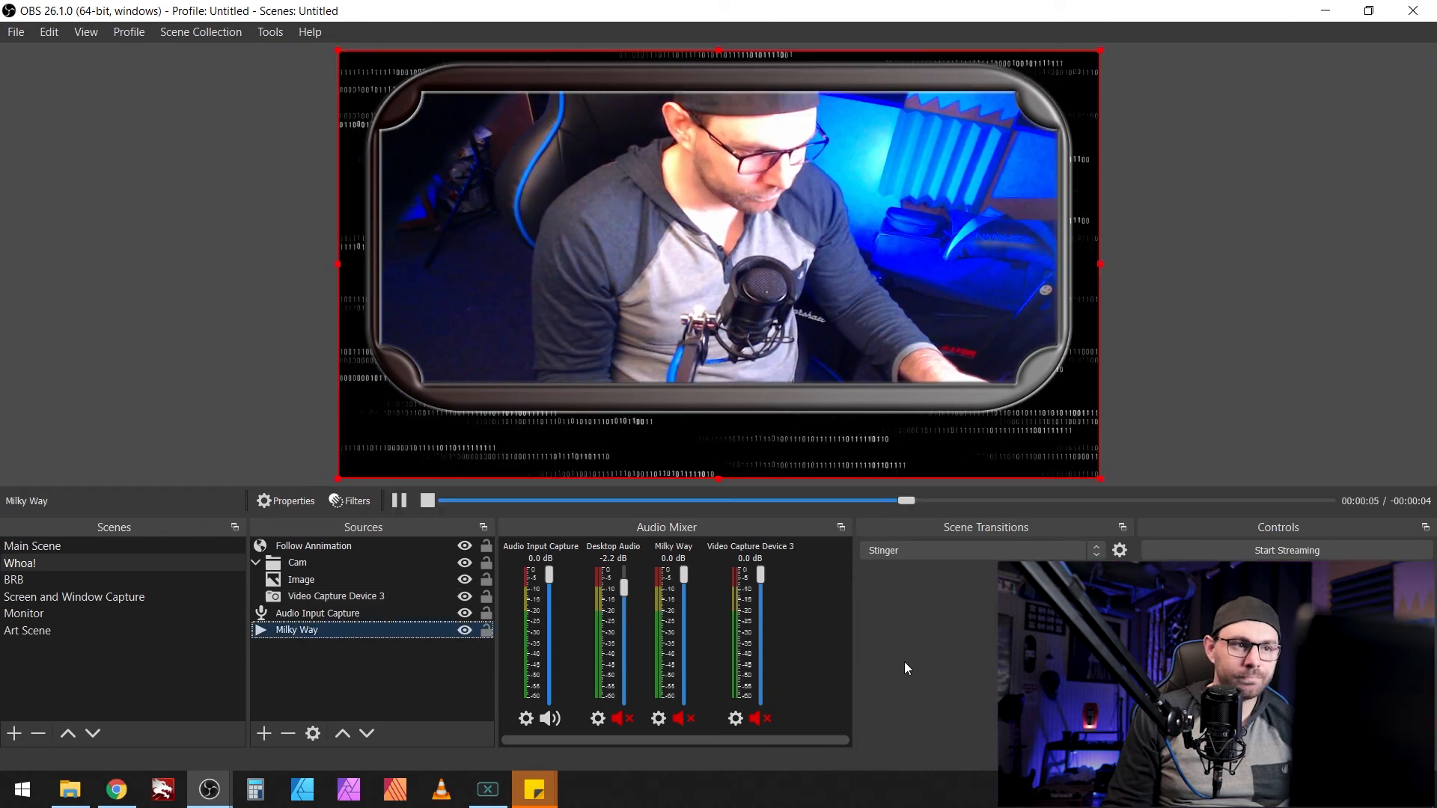
click(60, 546)
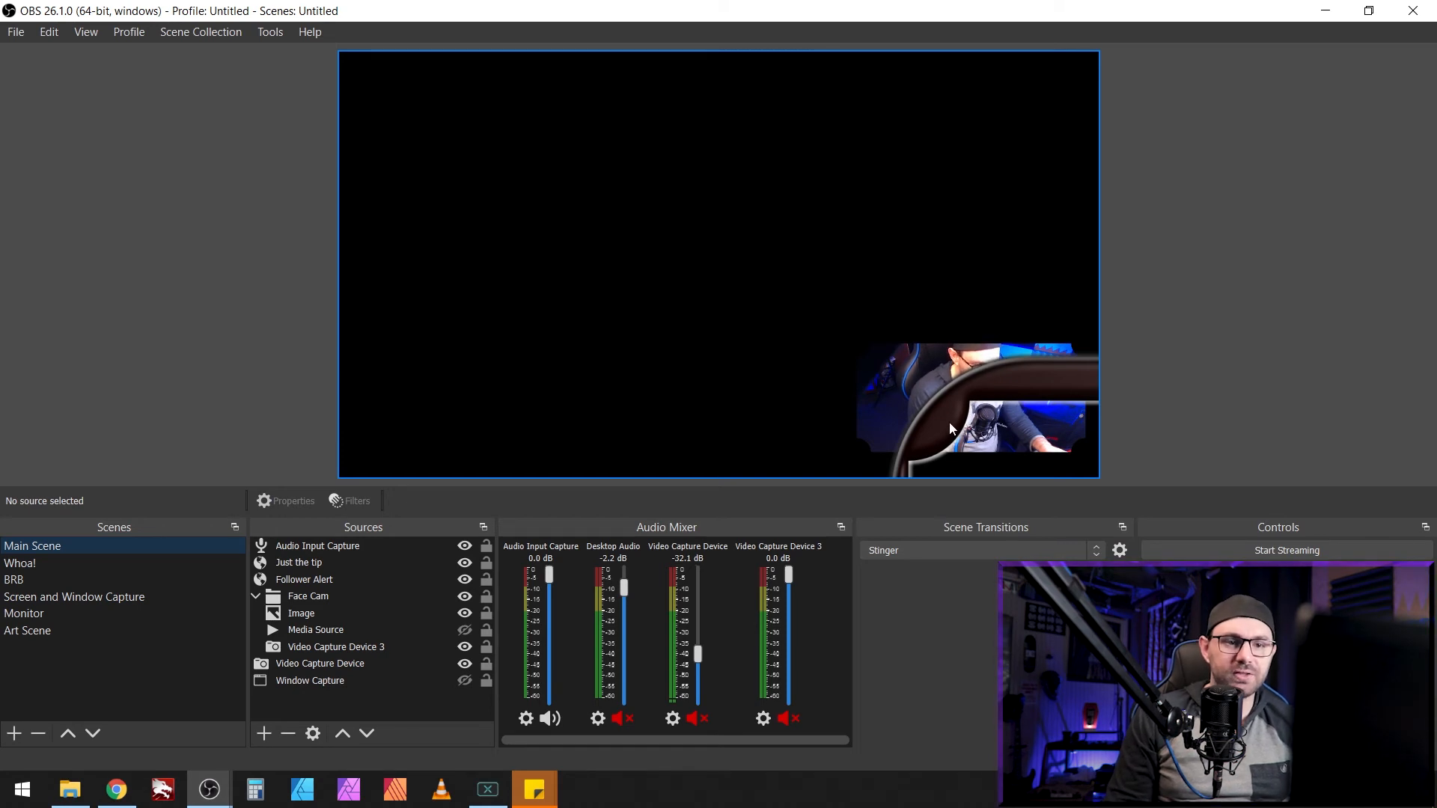
Step: Scale the Face Cam group down and place it in the lower-right corner
click(943, 428)
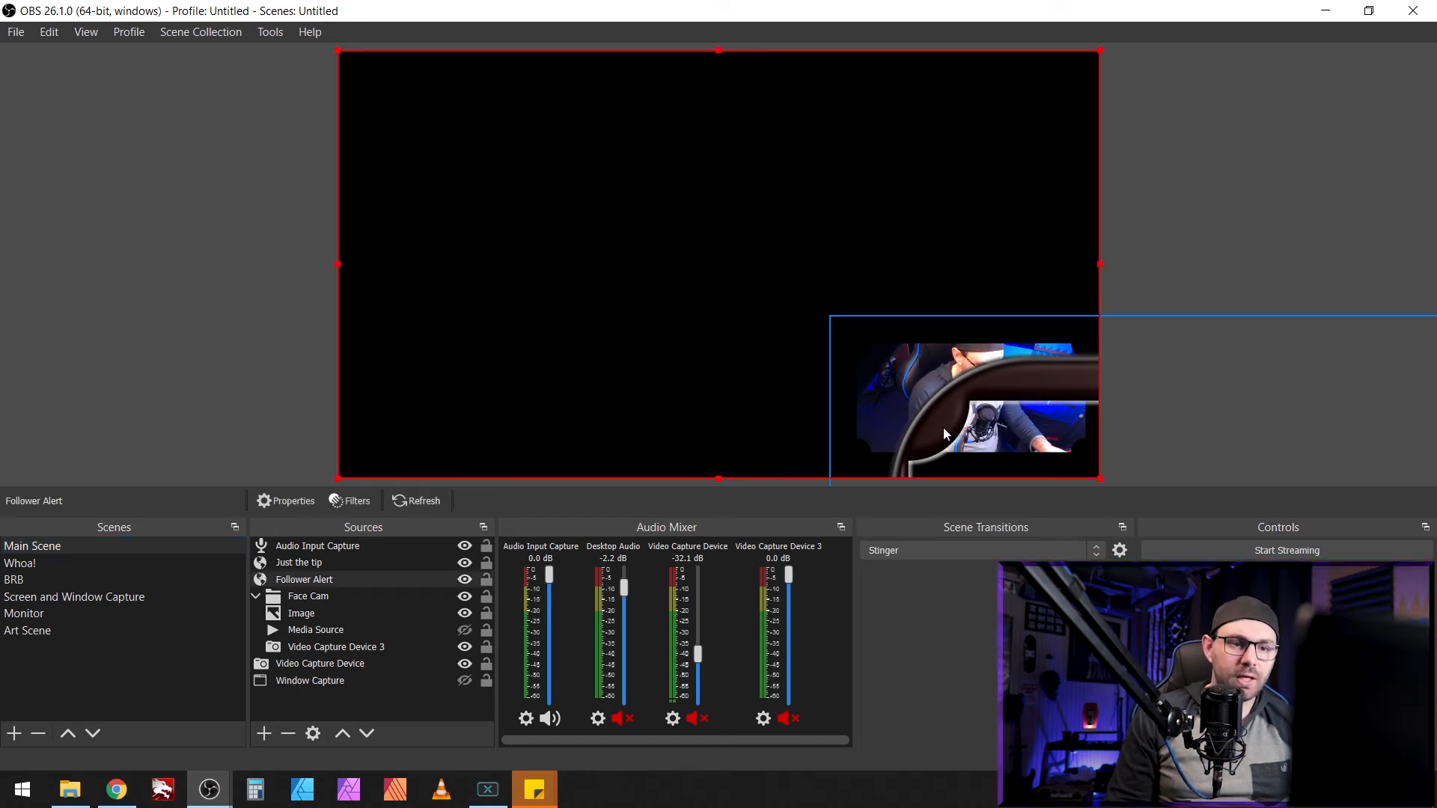
click(319, 620)
drag(905, 395, 552, 234)
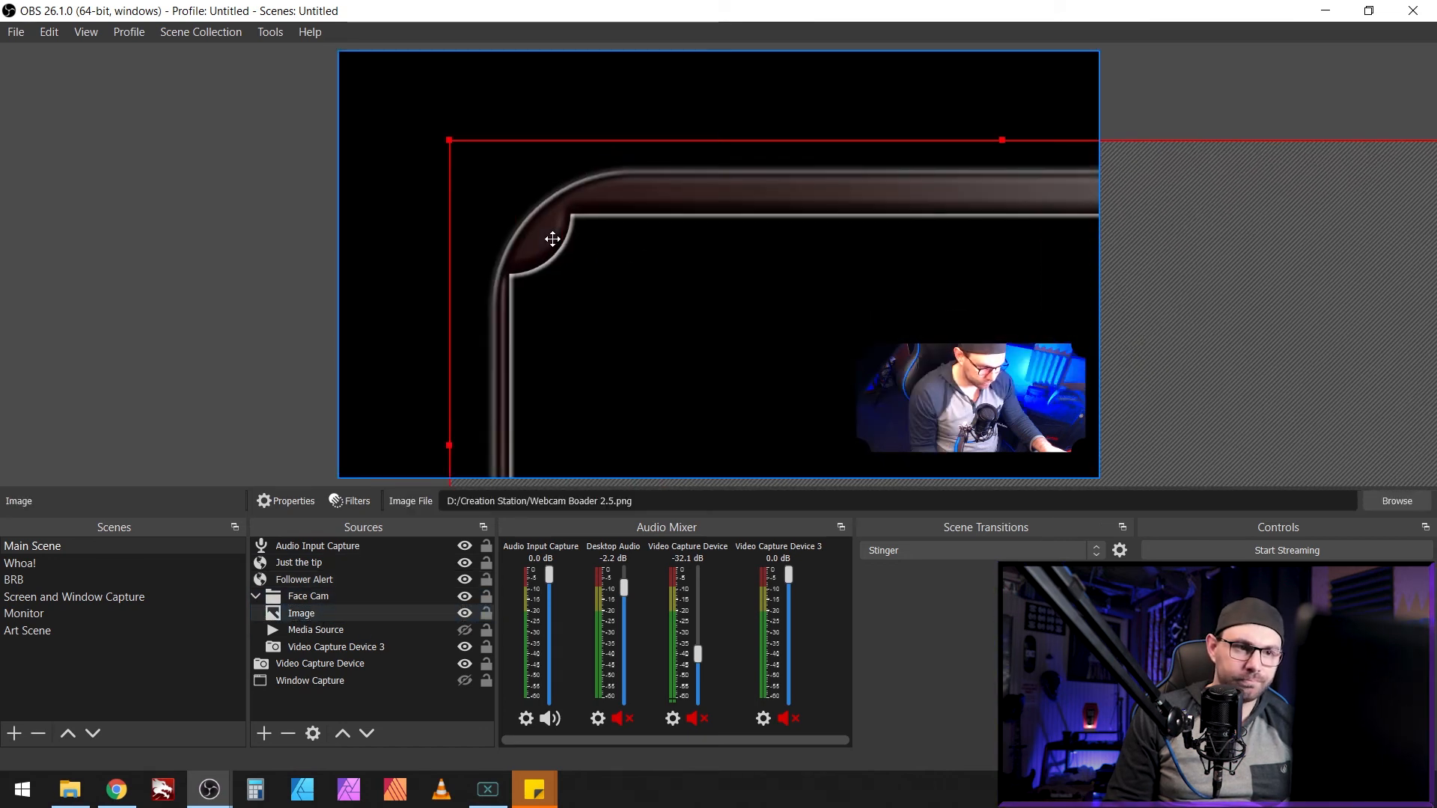
click(443, 138)
click(500, 196)
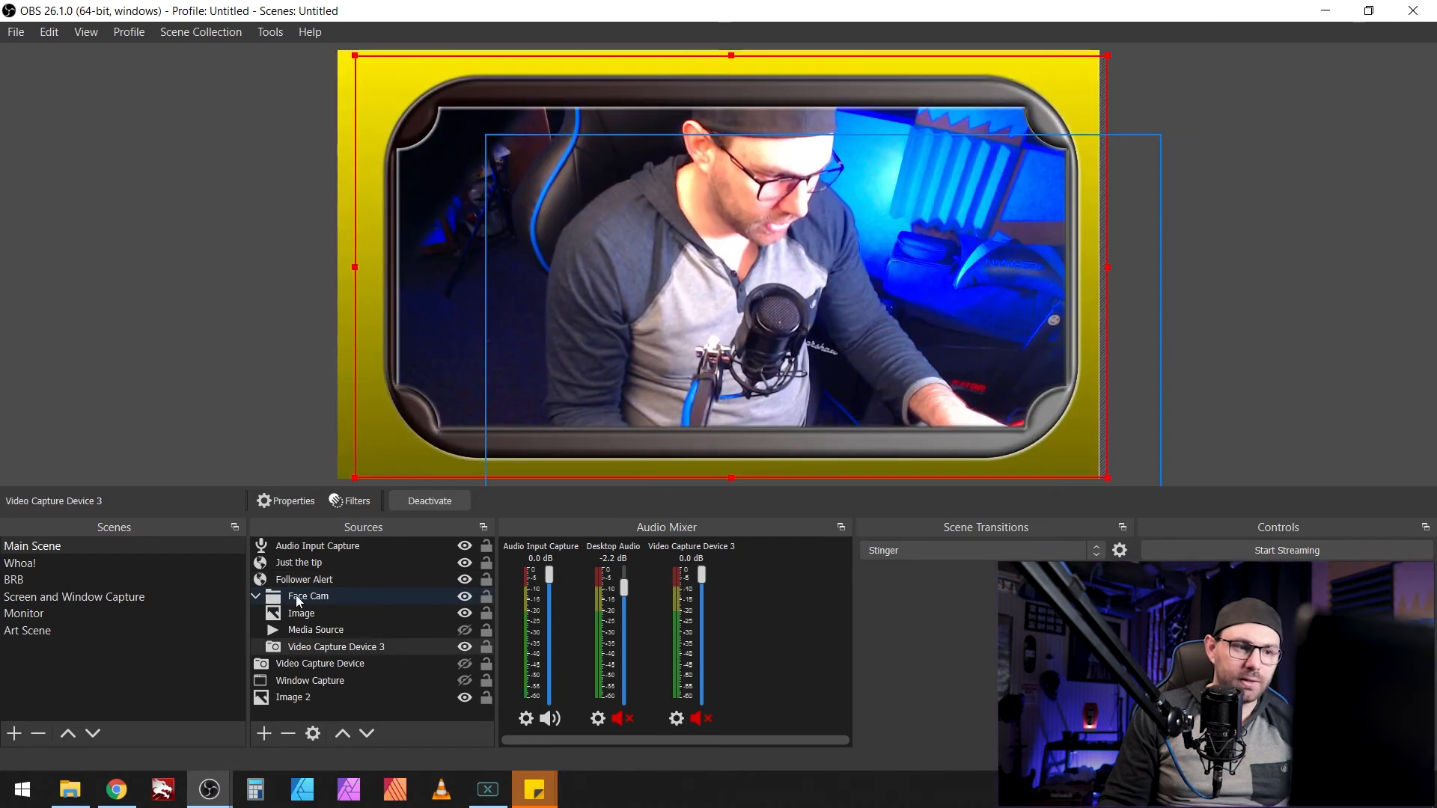
click(297, 597)
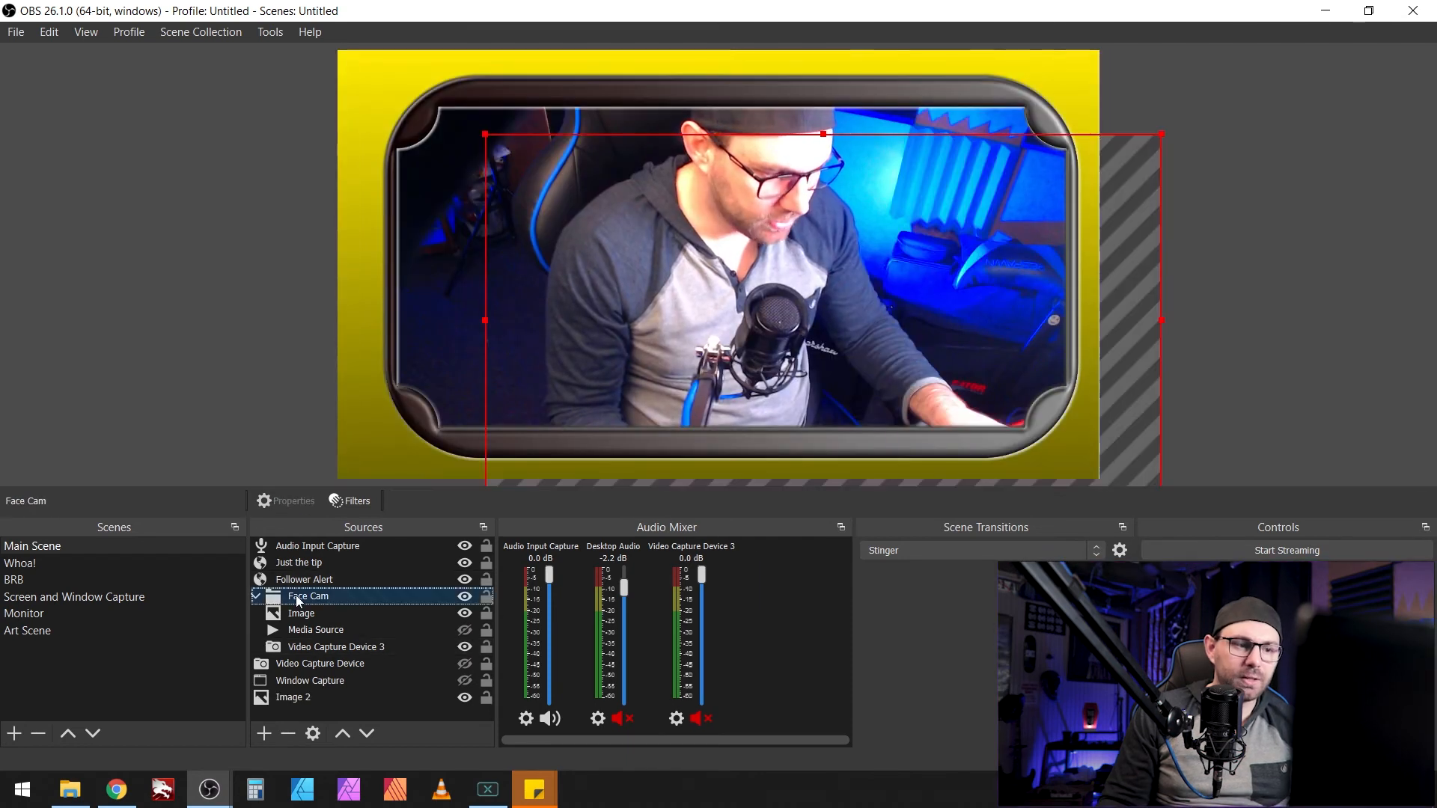
click(256, 595)
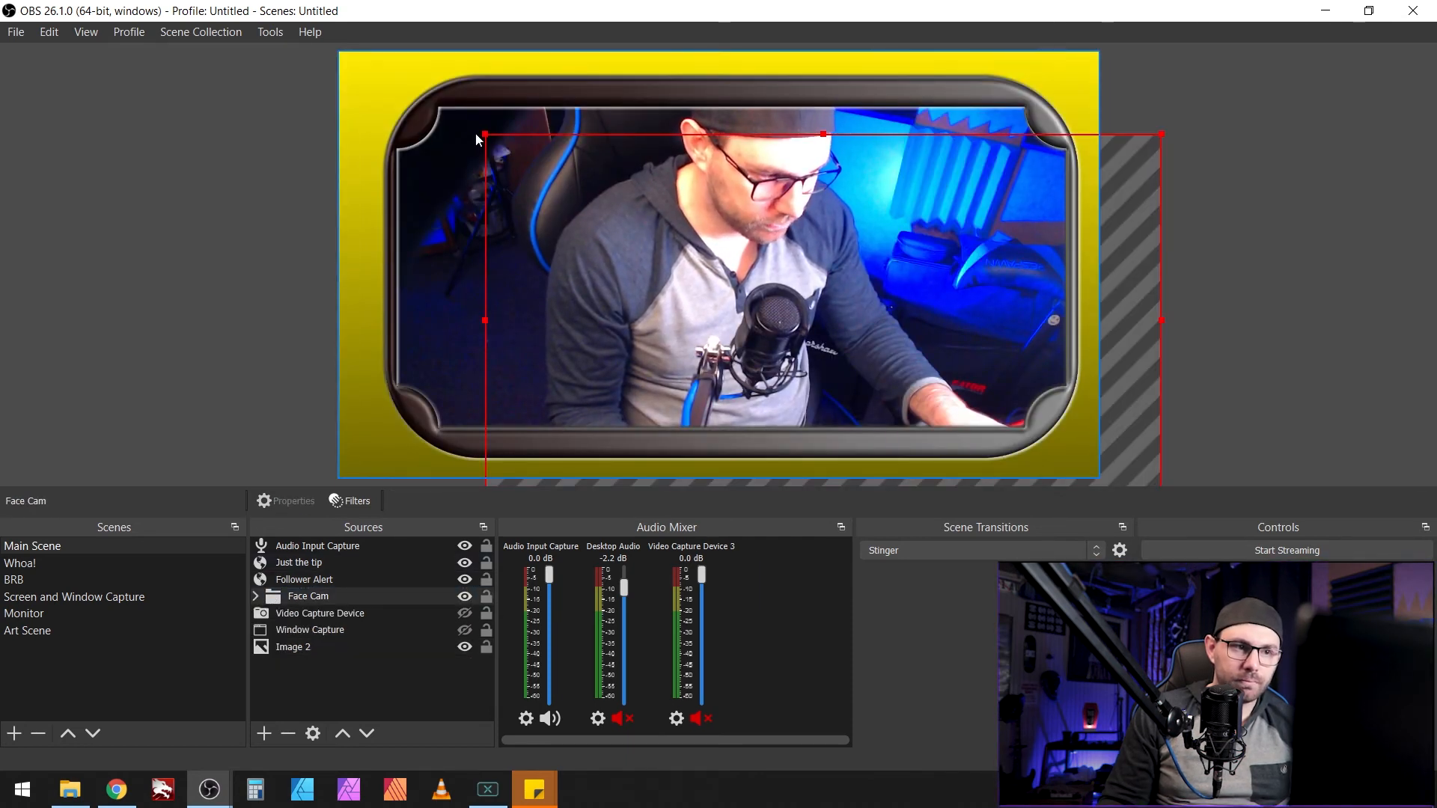
drag(483, 135, 1012, 360)
drag(1074, 412, 1019, 381)
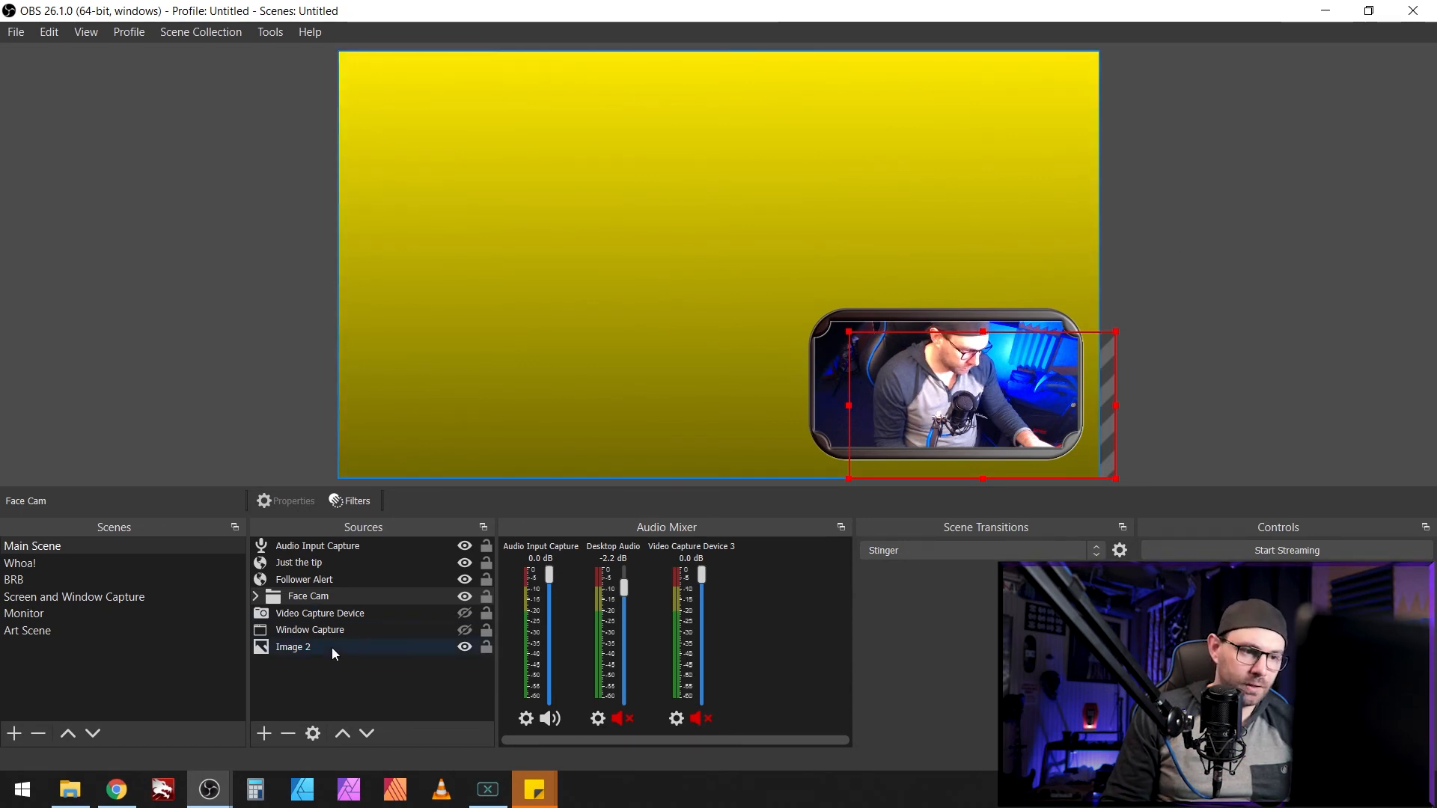
Step: Hide the yellow Image 2 background and lock the preview
click(465, 646)
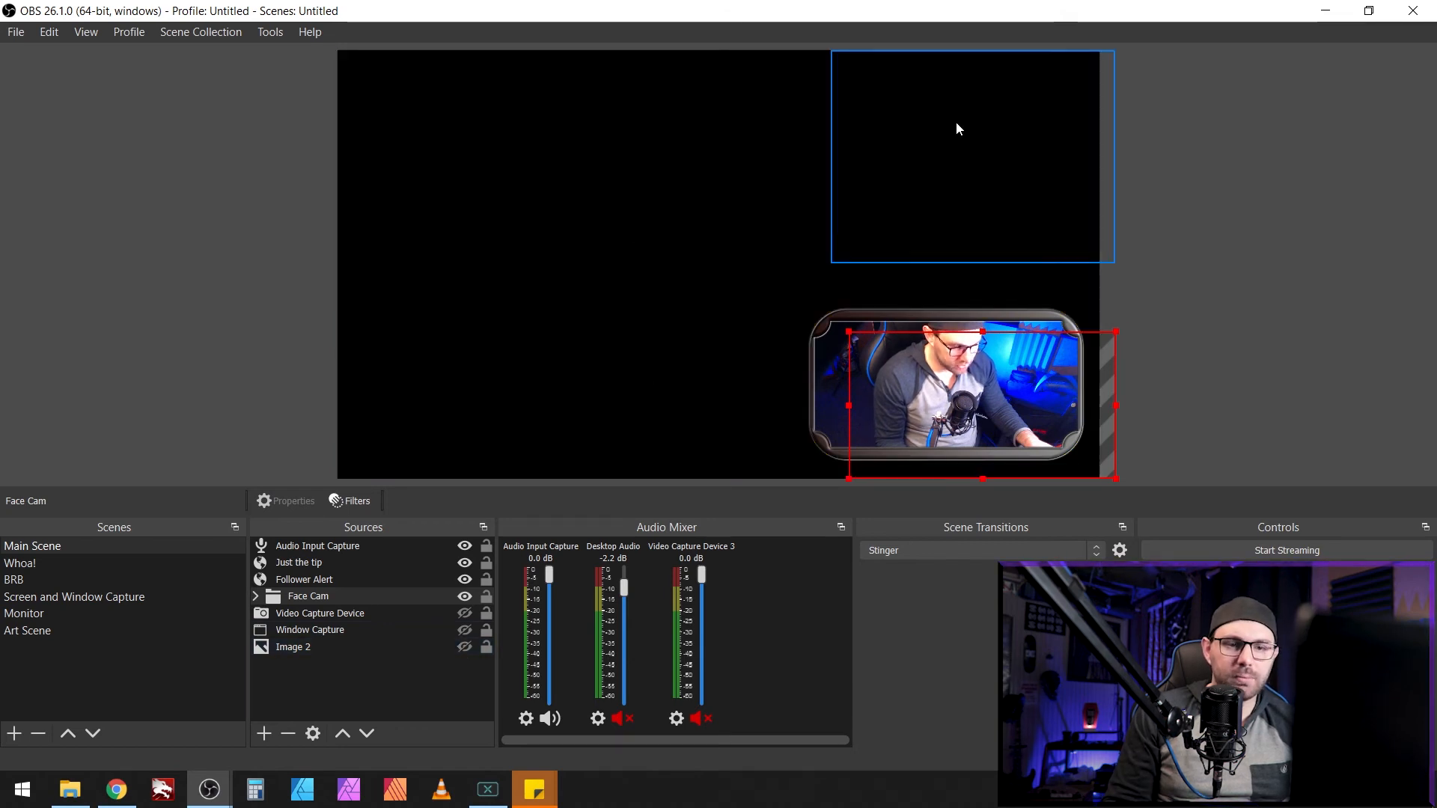
right_click(743, 292)
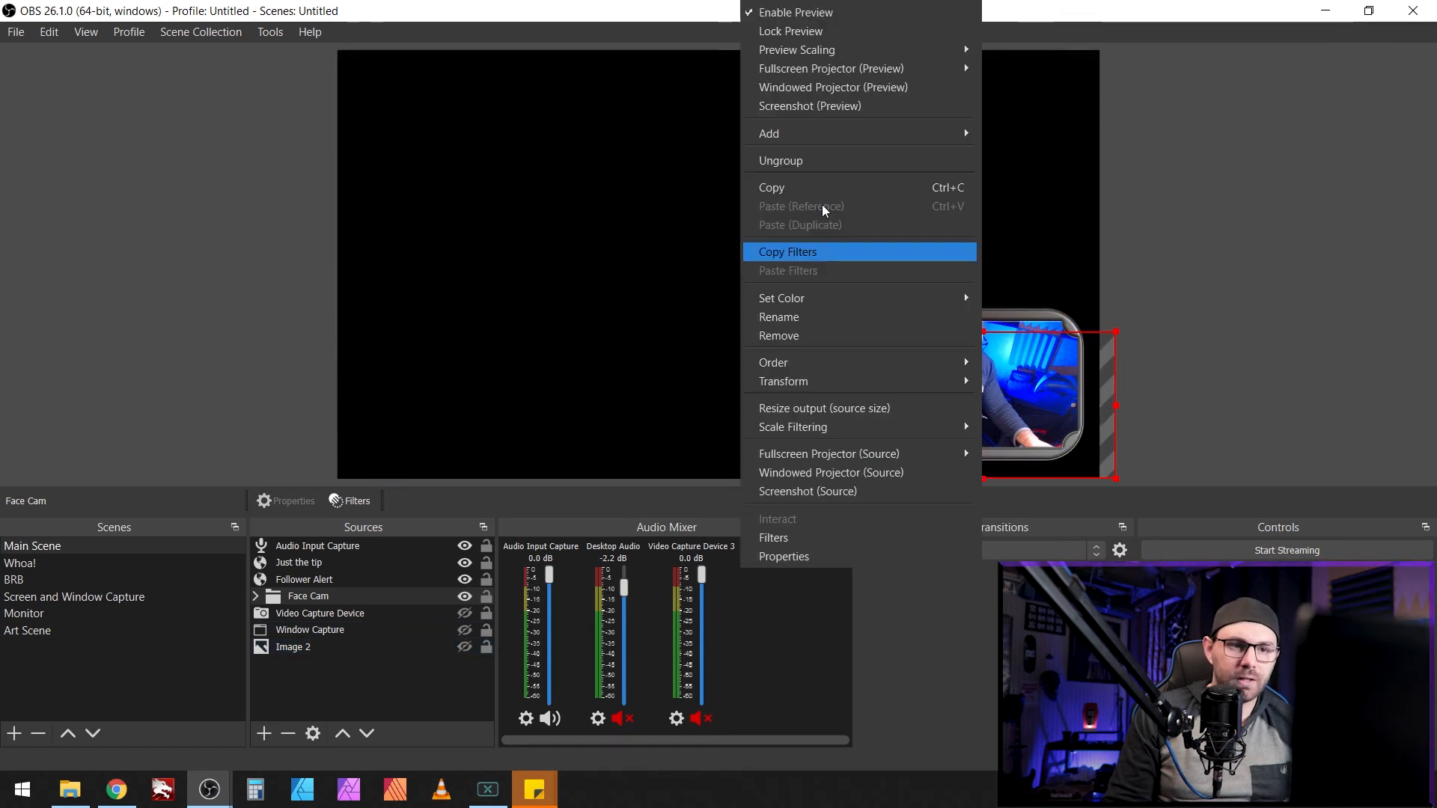
click(836, 34)
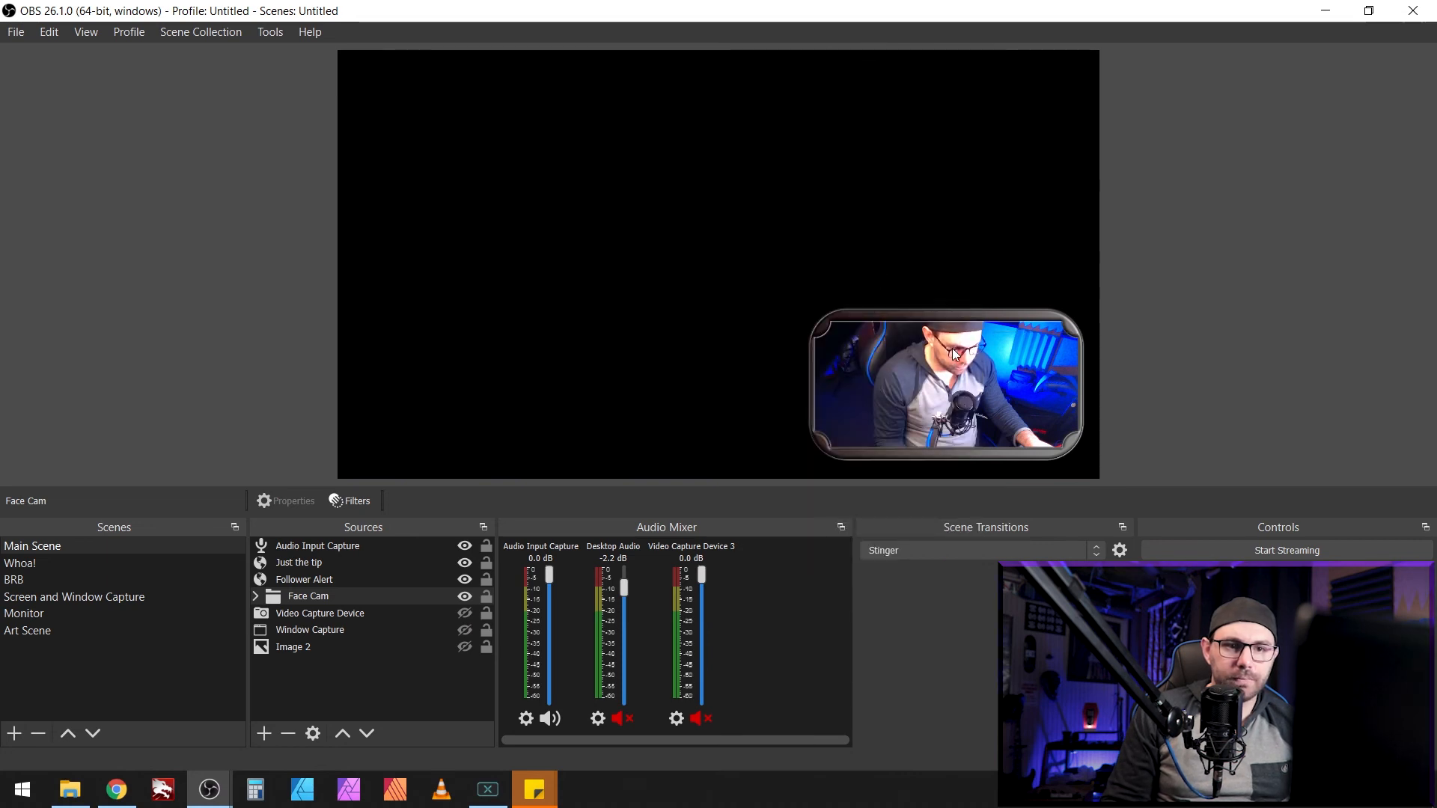